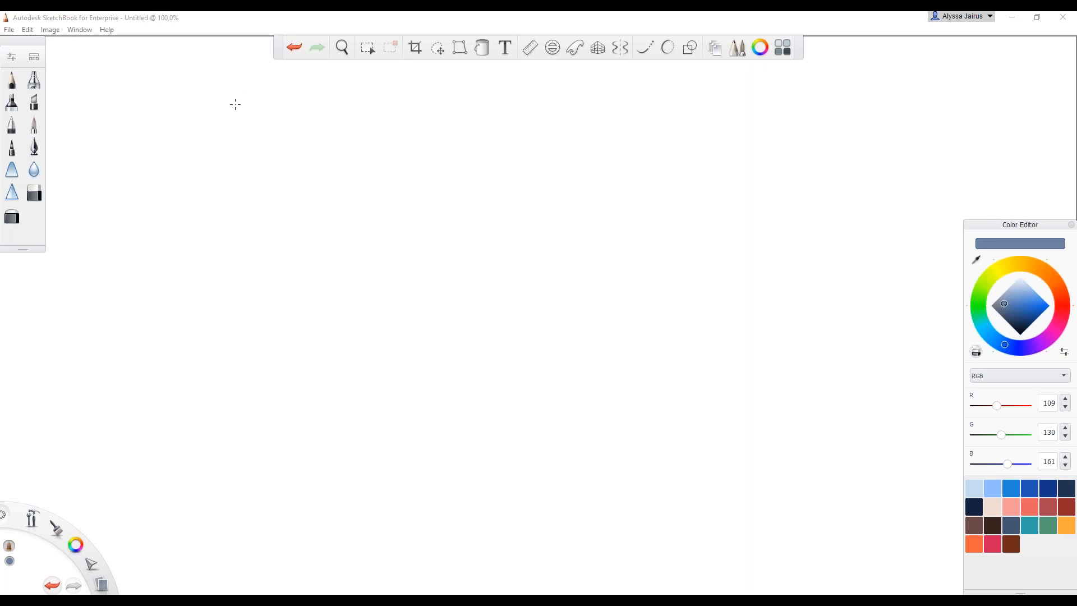
Examine the file formats offered for saving the sketch, and close the Save As dialog without saving
click(233, 104)
click(11, 31)
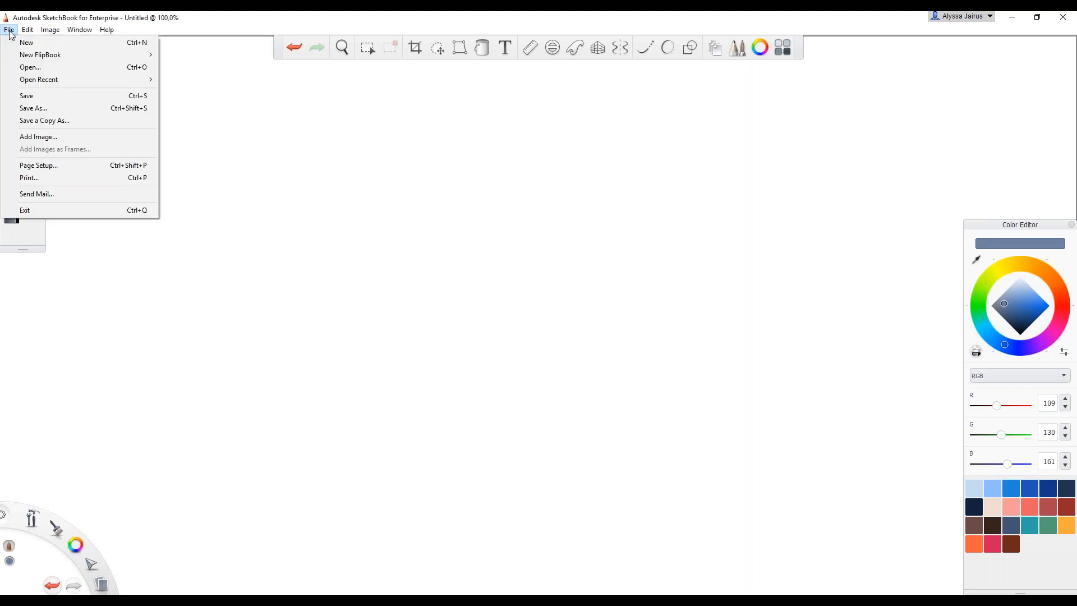
mouse_move(32, 28)
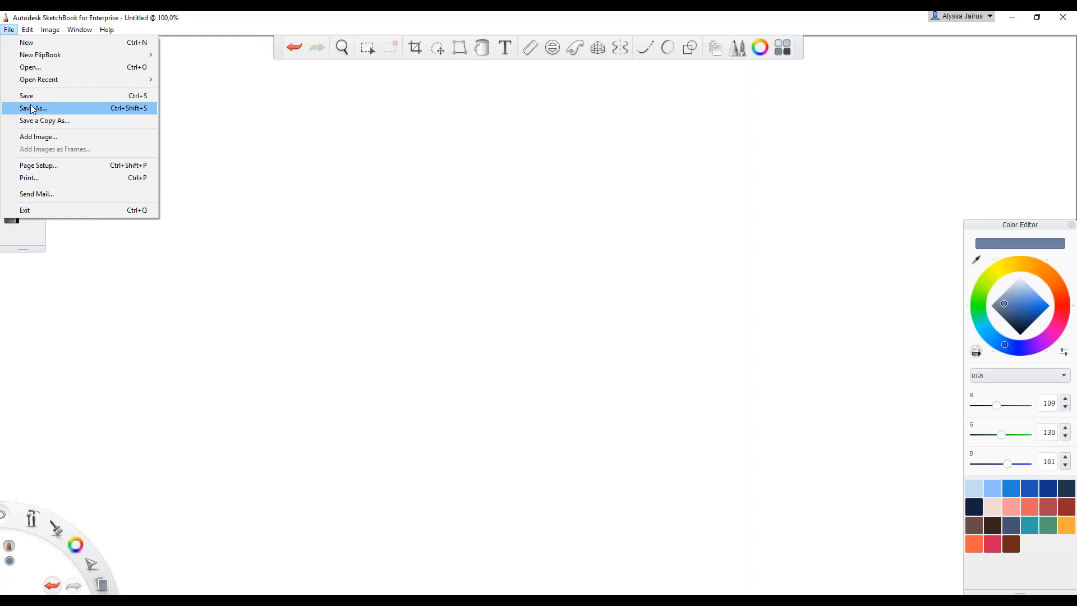
click(32, 108)
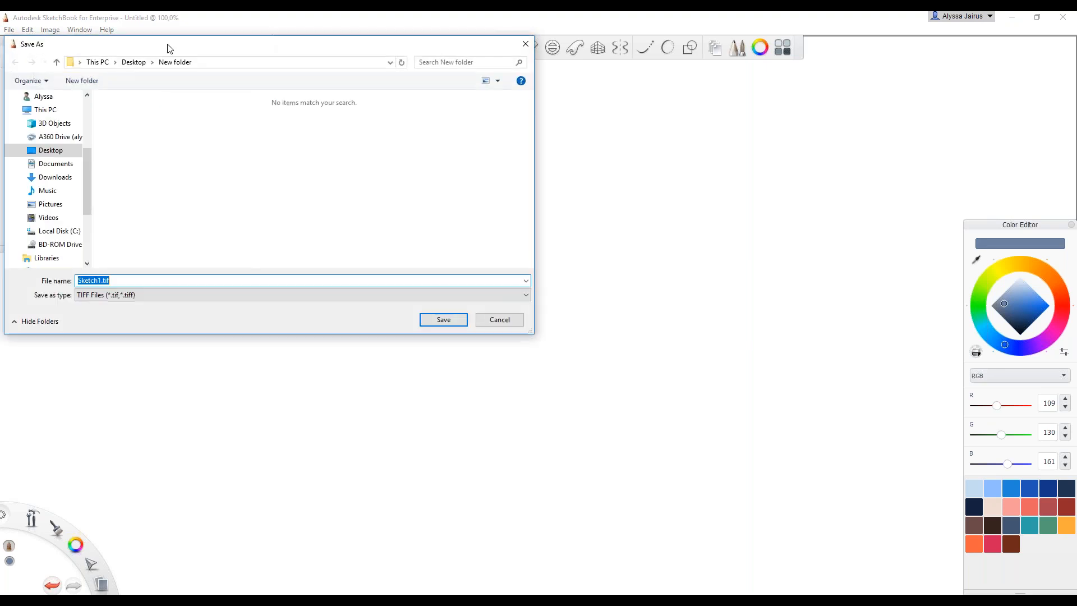
click(267, 314)
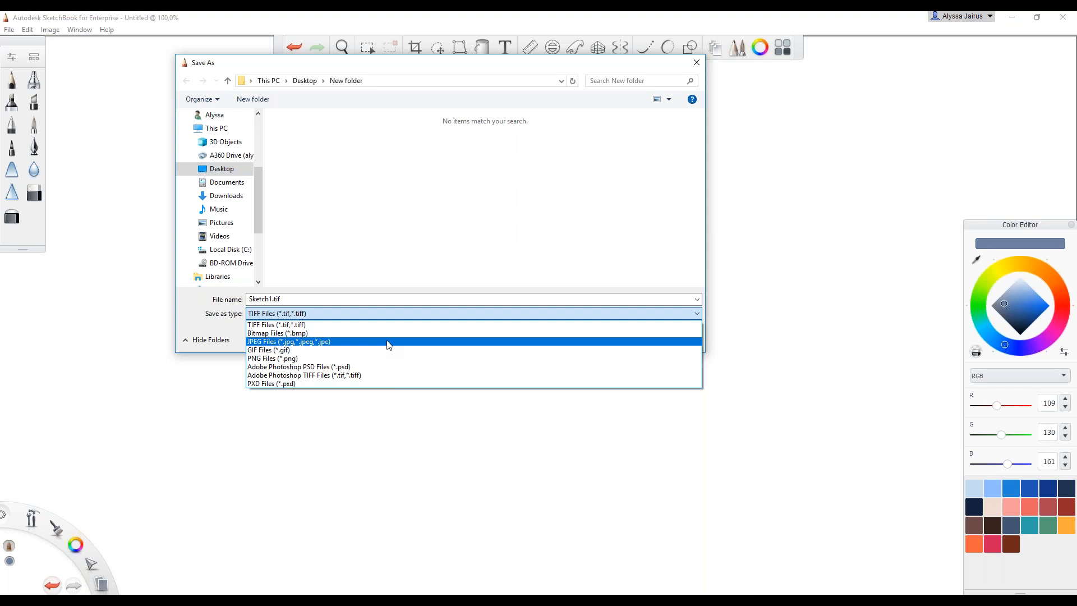
click(374, 246)
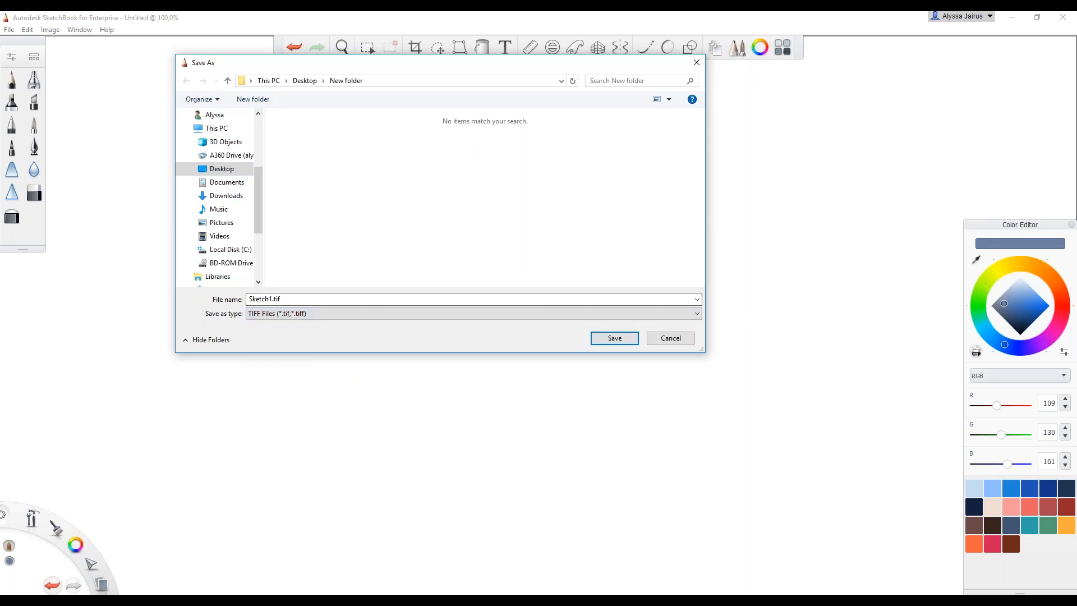
click(334, 319)
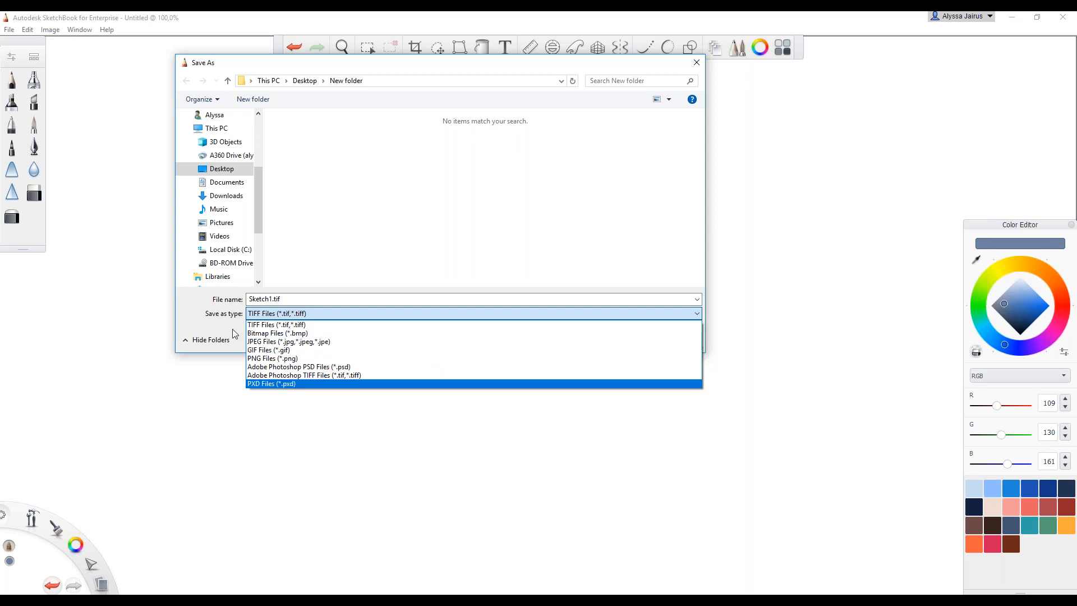
click(618, 161)
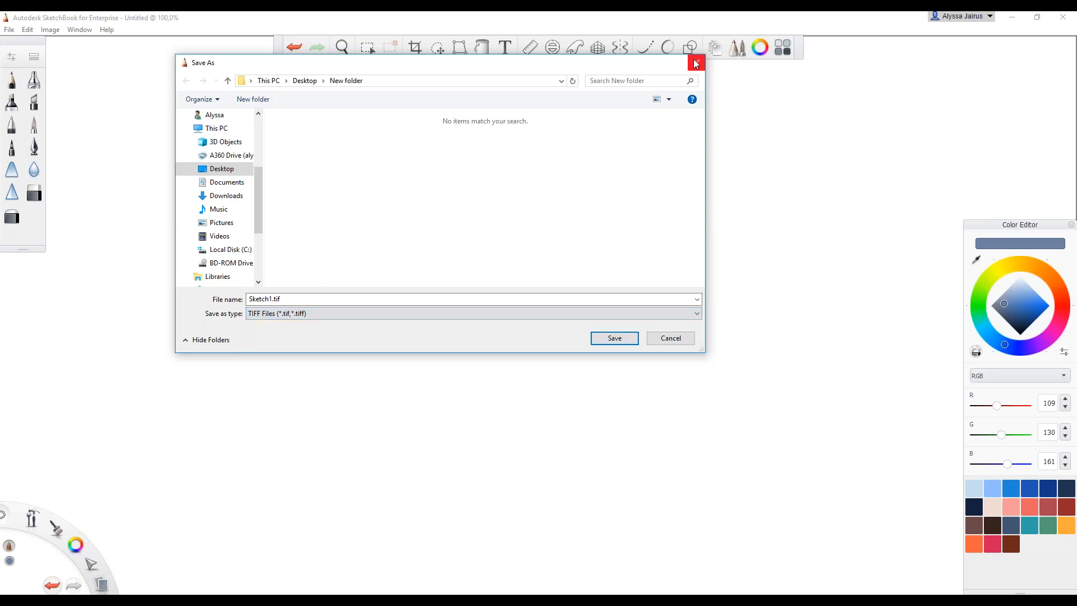
click(697, 64)
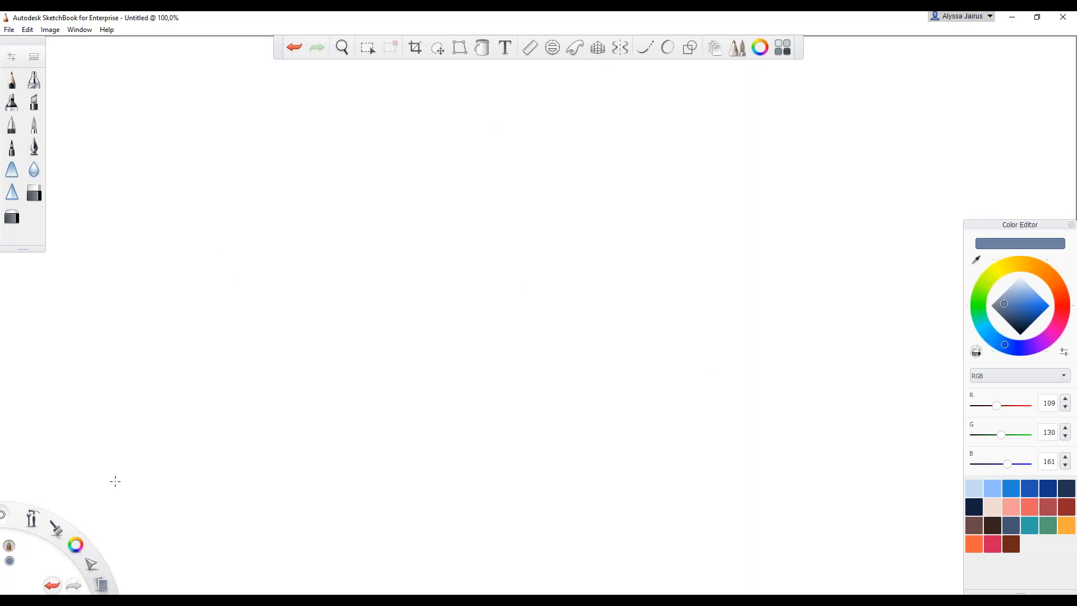
Examine the tool, brush and interface option sets offered in the lagoon
click(33, 521)
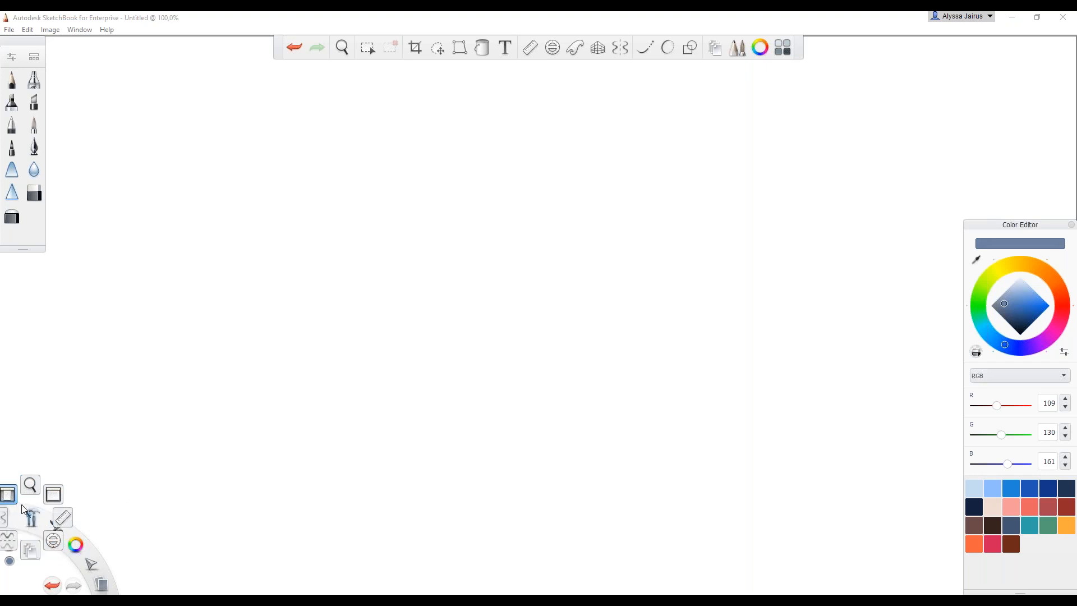
mouse_move(31, 517)
mouse_down()
mouse_move(15, 541)
mouse_move(32, 522)
mouse_up()
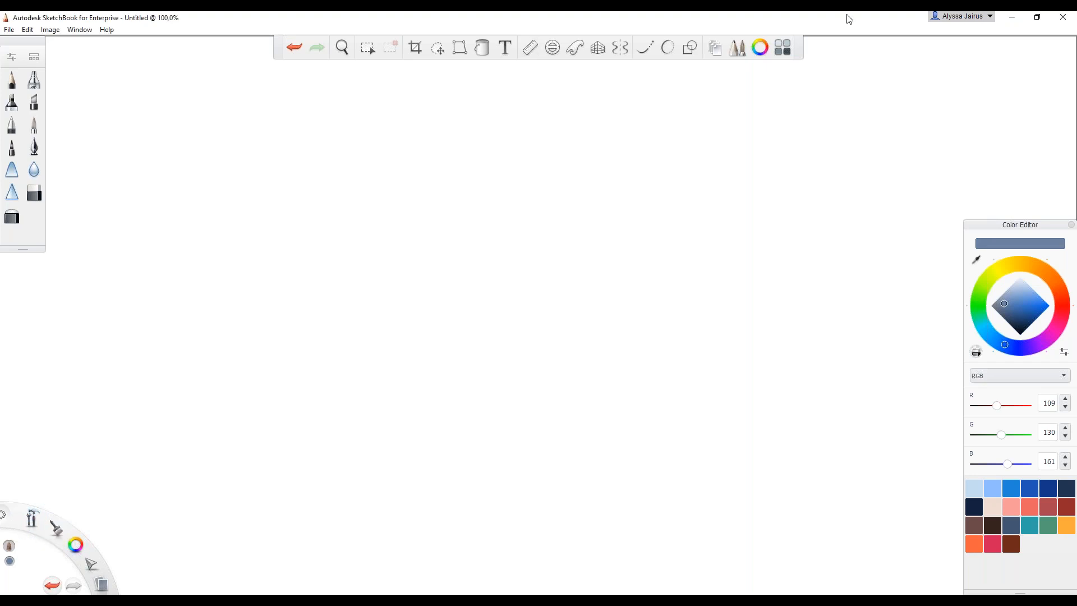
click(34, 169)
click(56, 530)
click(4, 521)
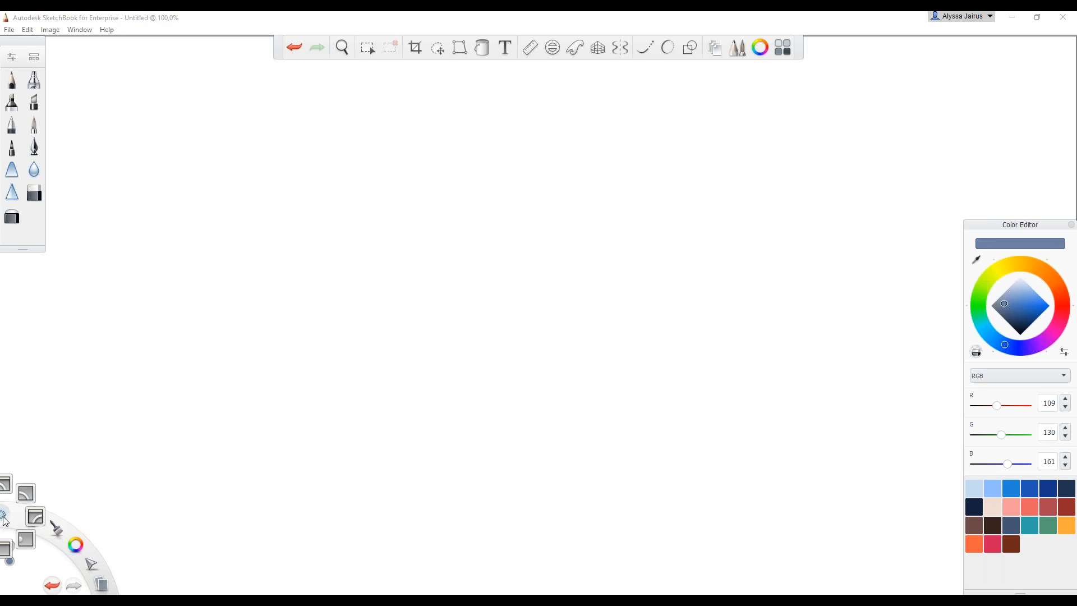
drag(5, 520, 34, 517)
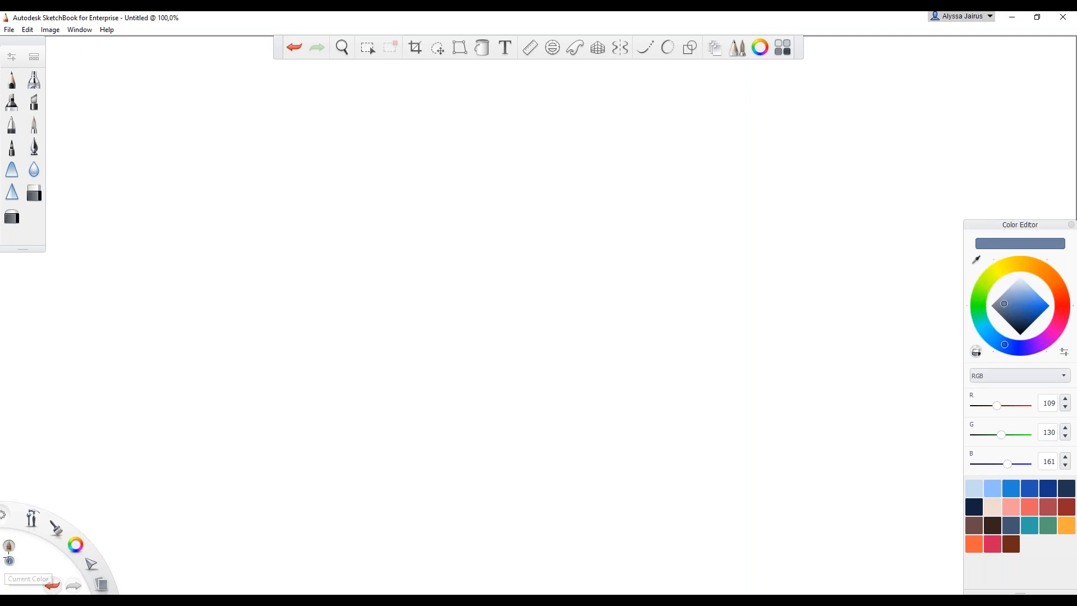
Toggle the Color Editor off and back on, using both the current color control and the main color control
click(10, 561)
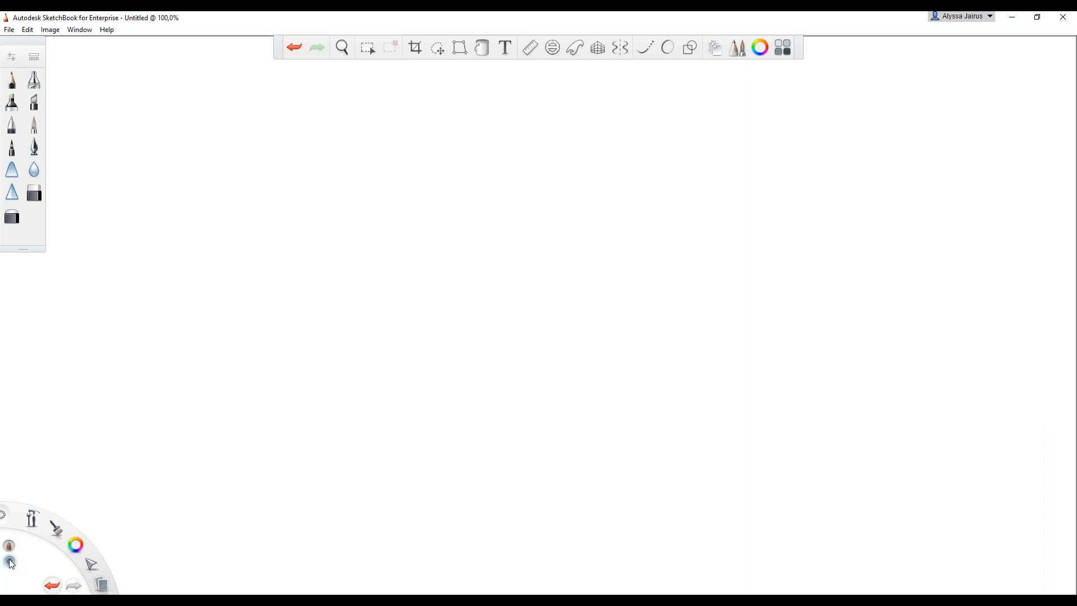
click(11, 561)
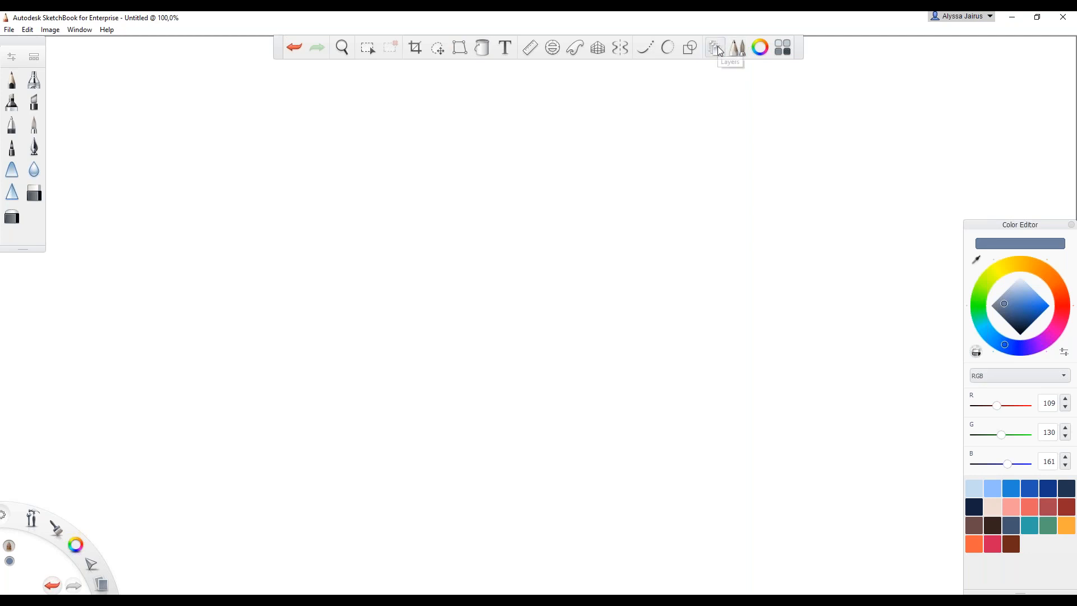
click(761, 49)
click(760, 49)
Show the Brush Properties and the Brush Library, and go to the Basic brush set
click(12, 58)
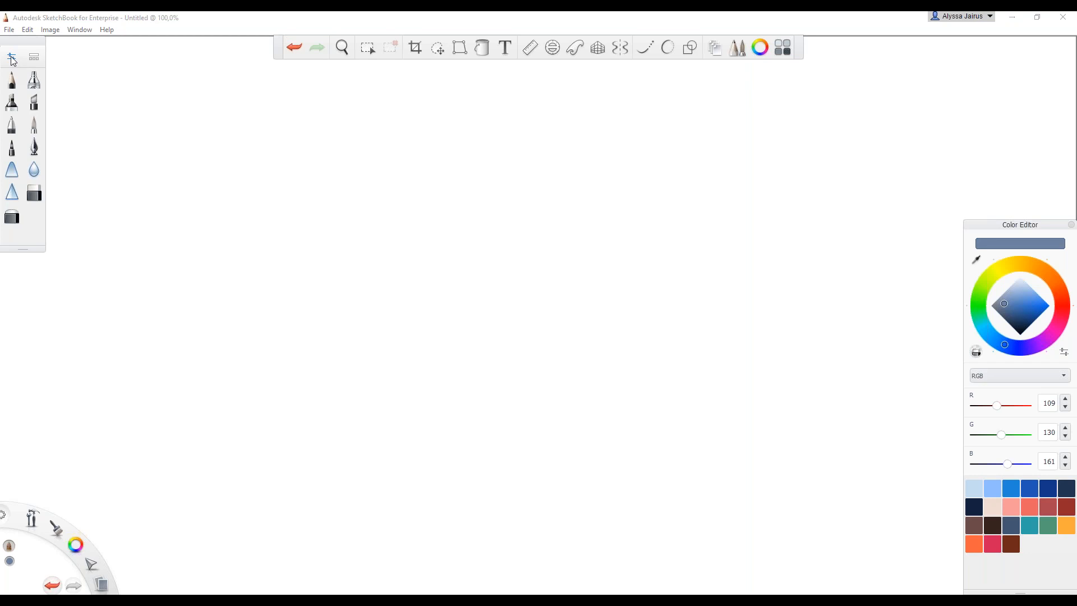
click(33, 60)
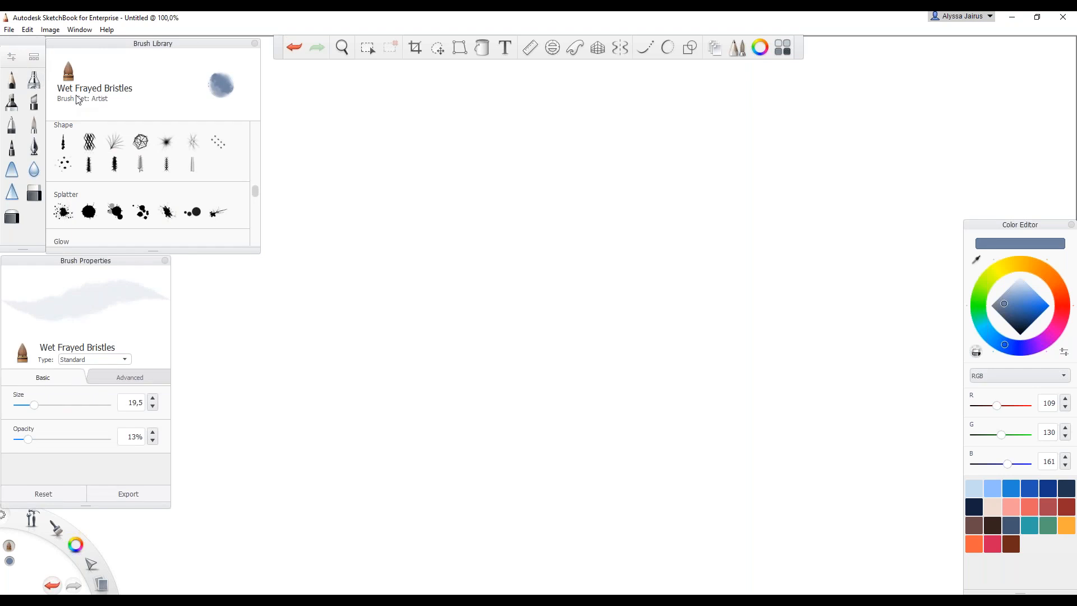
scroll(167, 179, up, 5)
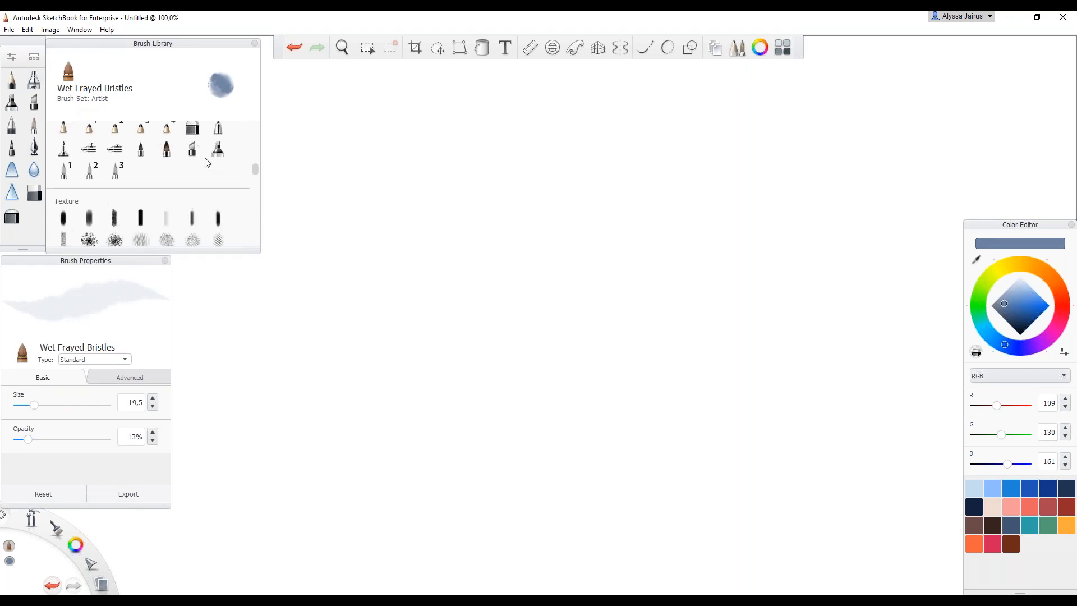
scroll(205, 155, up, 3)
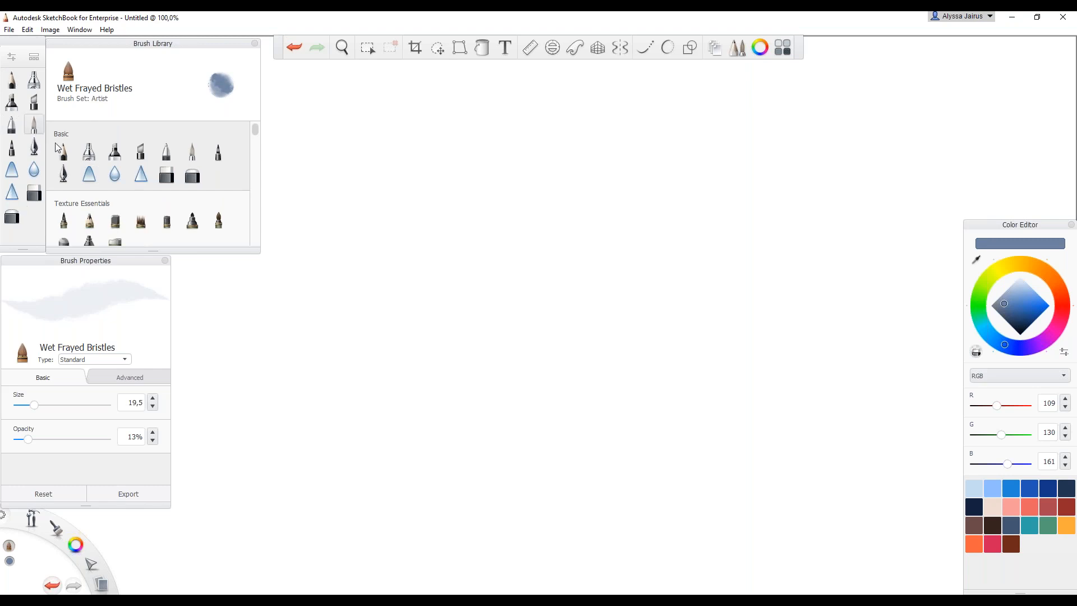
Browse the Texture Essentials and Copic sets and select Synthetic Flat Bristle Brush 2 from the Synthetic Paint set
scroll(195, 176, down, 1)
scroll(136, 192, down, 1)
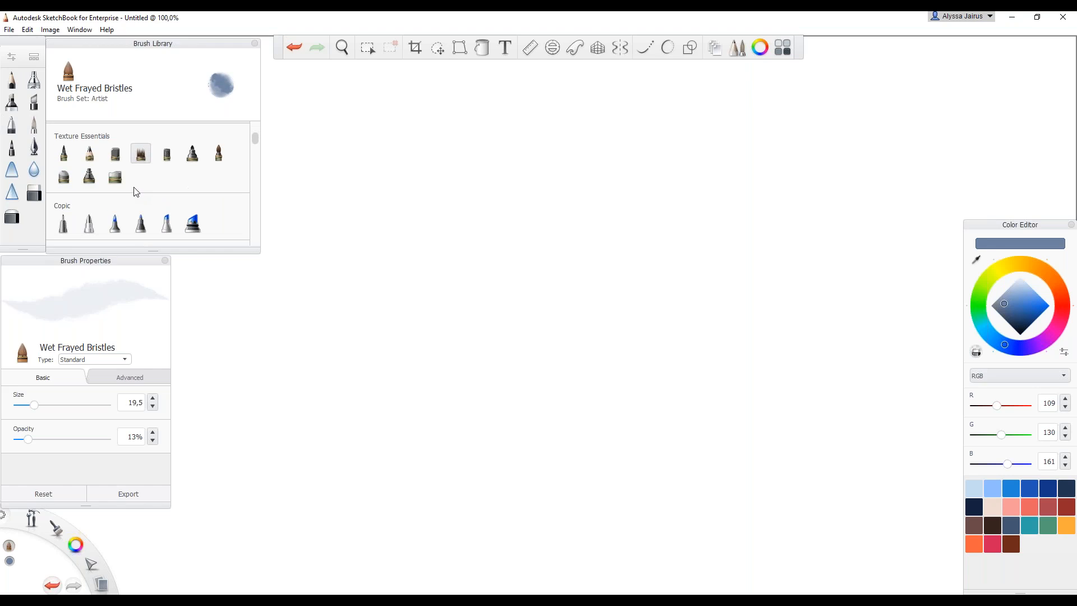
scroll(136, 191, down, 1)
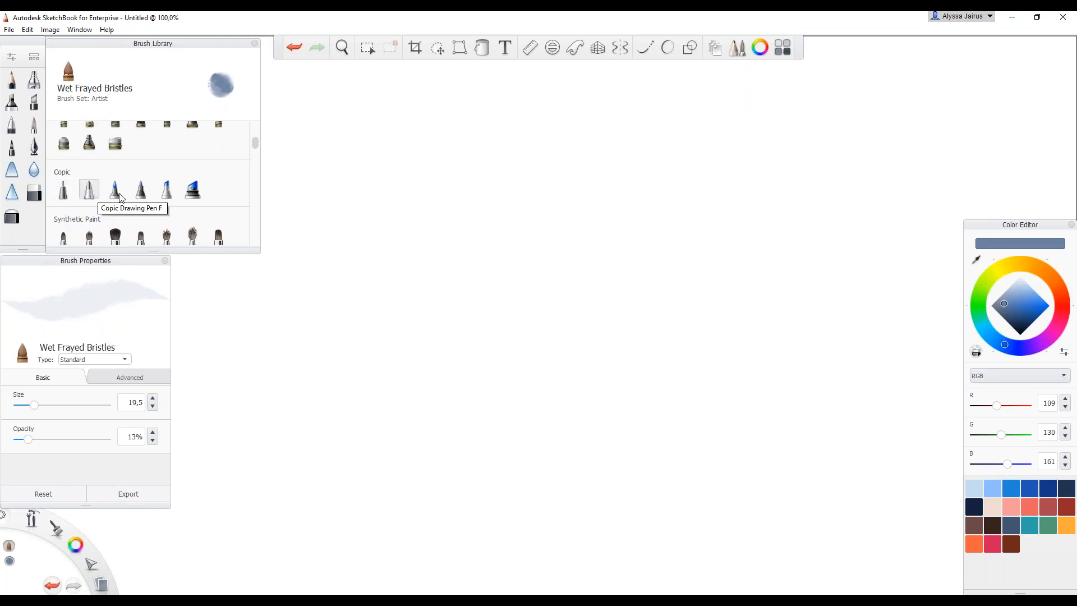
scroll(148, 199, up, 1)
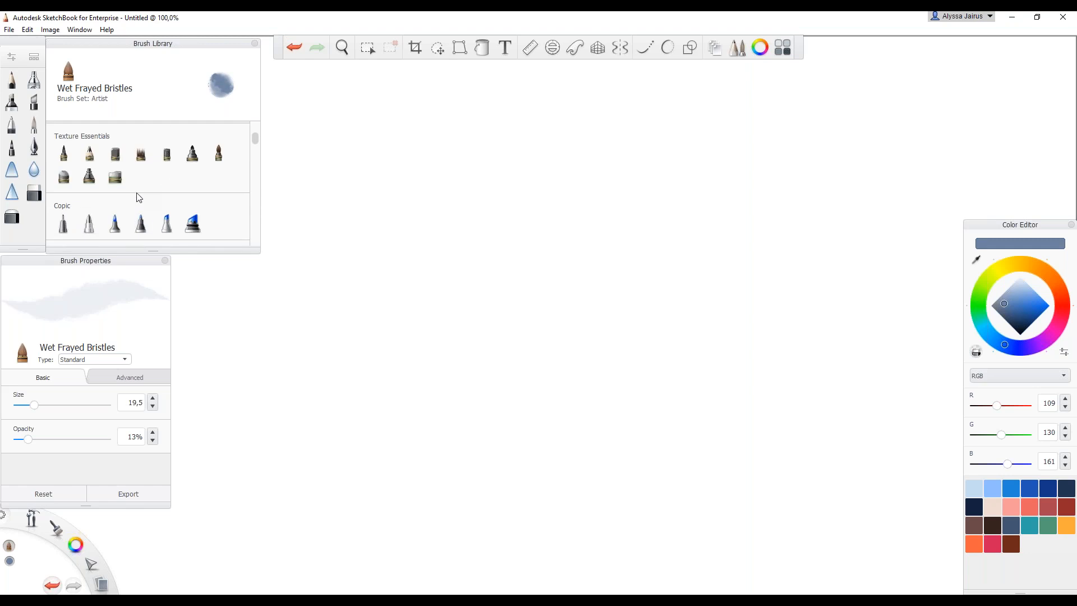
scroll(139, 197, down, 2)
scroll(81, 179, down, 1)
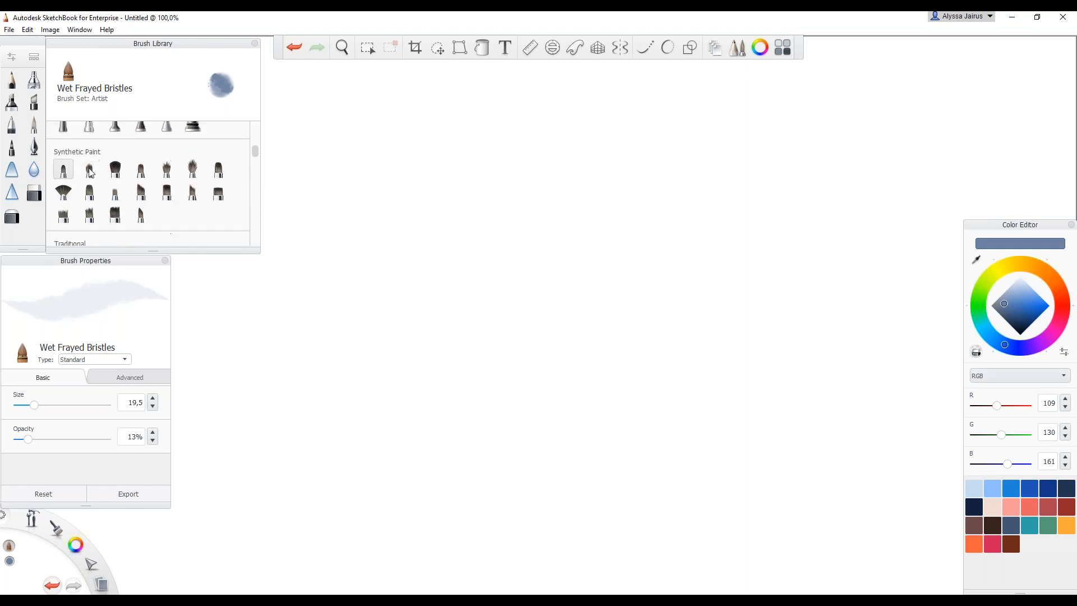
click(89, 218)
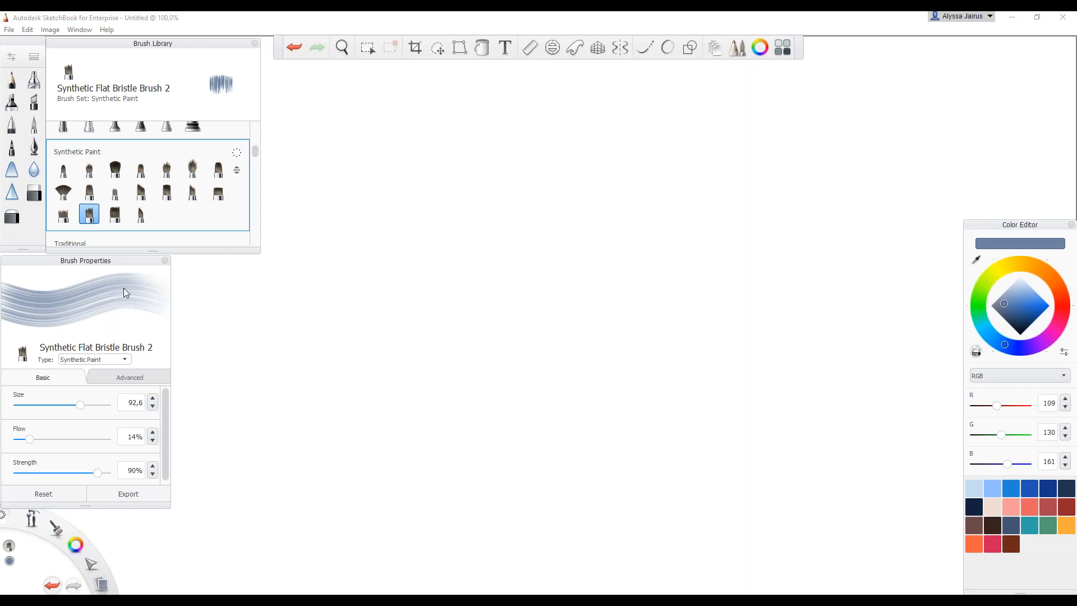
Select the Pencil 4 brush from the Traditional brush set
scroll(147, 199, down, 3)
scroll(149, 202, down, 1)
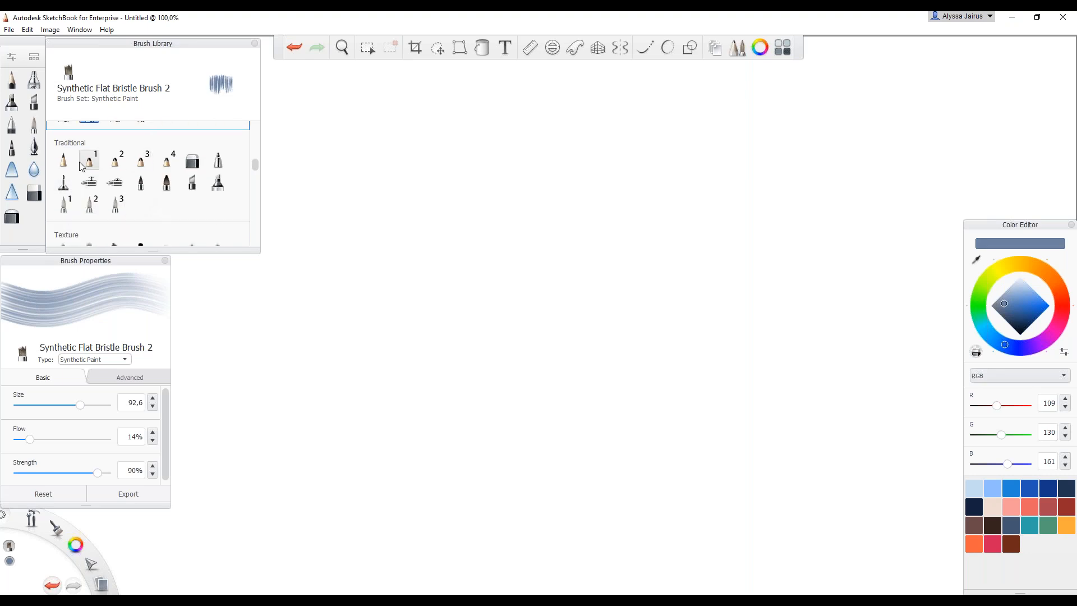
click(169, 164)
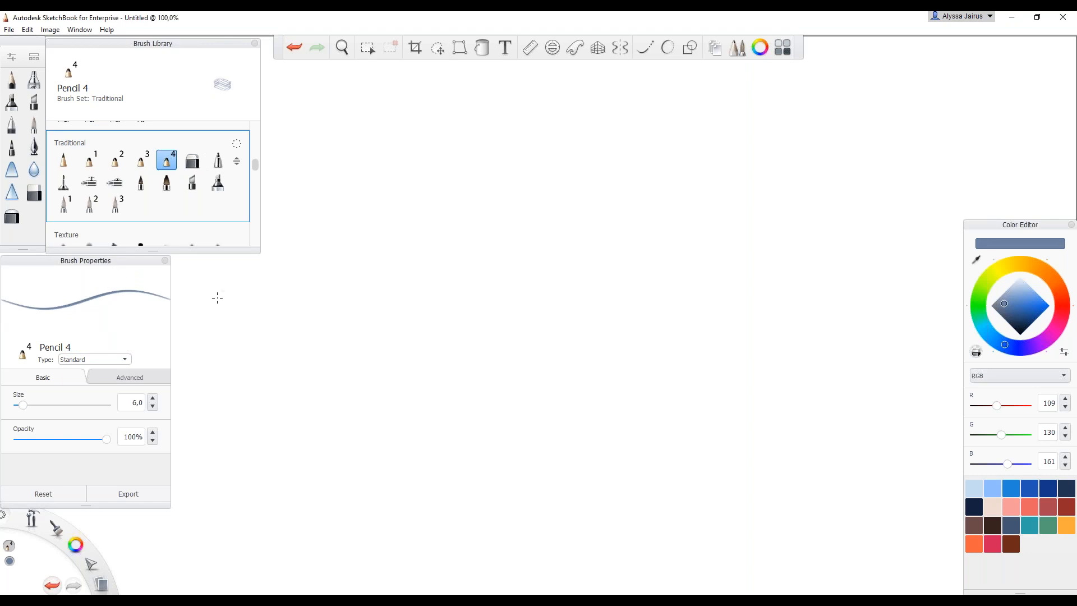
Browse past the Shape and Splatter sets and select Smudge Flat Brush 3 from the Smudge set
scroll(140, 187, down, 1)
scroll(140, 187, down, 6)
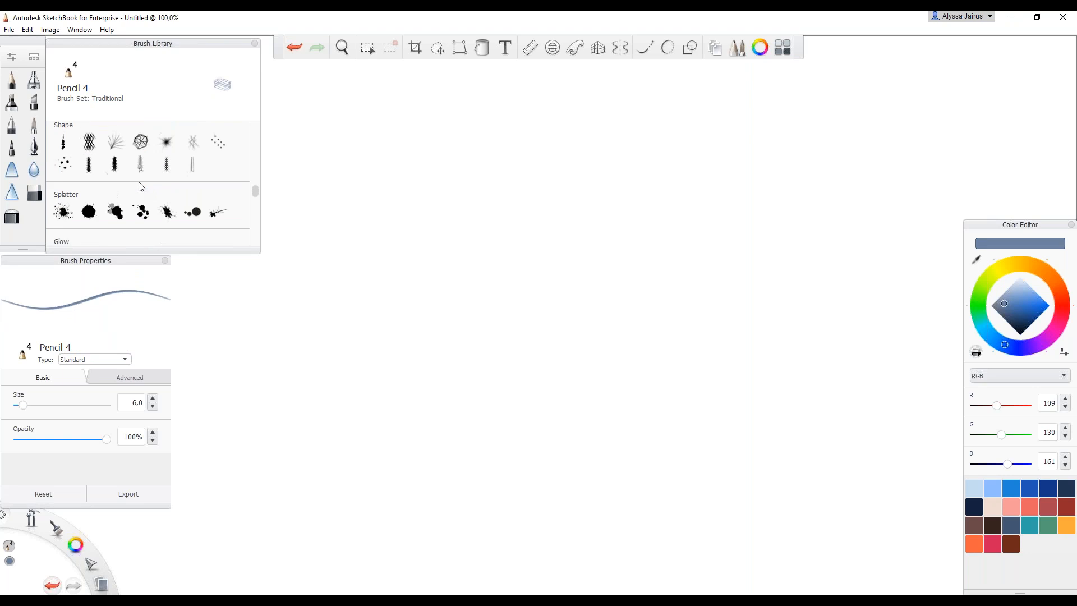
scroll(140, 187, down, 3)
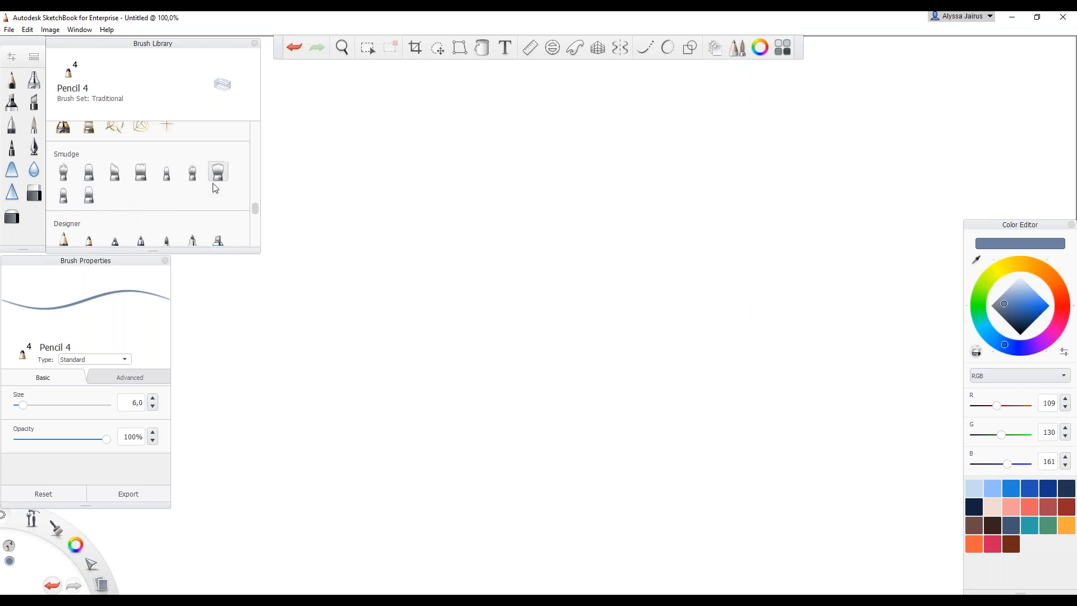
click(90, 176)
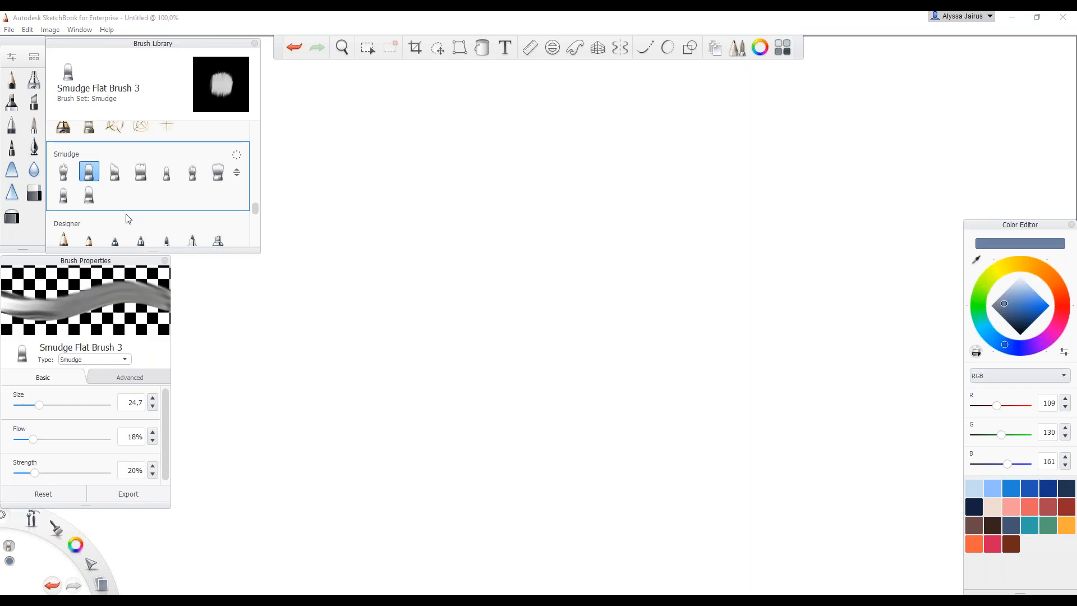
Browse the Designer and Pastel sets and select the Wash brush from the Artist set
scroll(117, 194, down, 1)
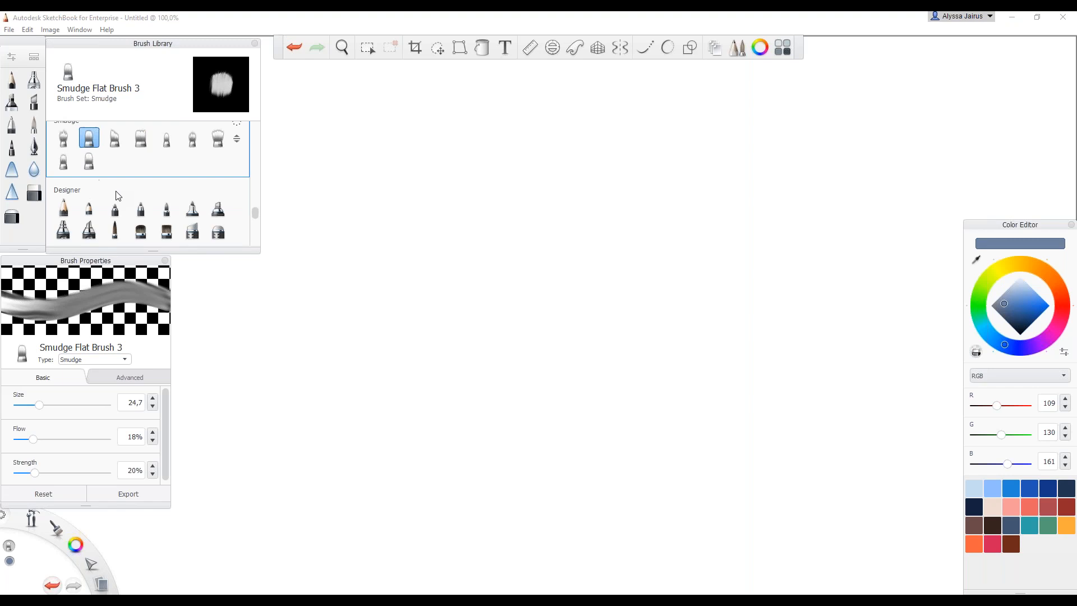
scroll(132, 183, down, 2)
scroll(133, 183, down, 4)
scroll(133, 183, up, 1)
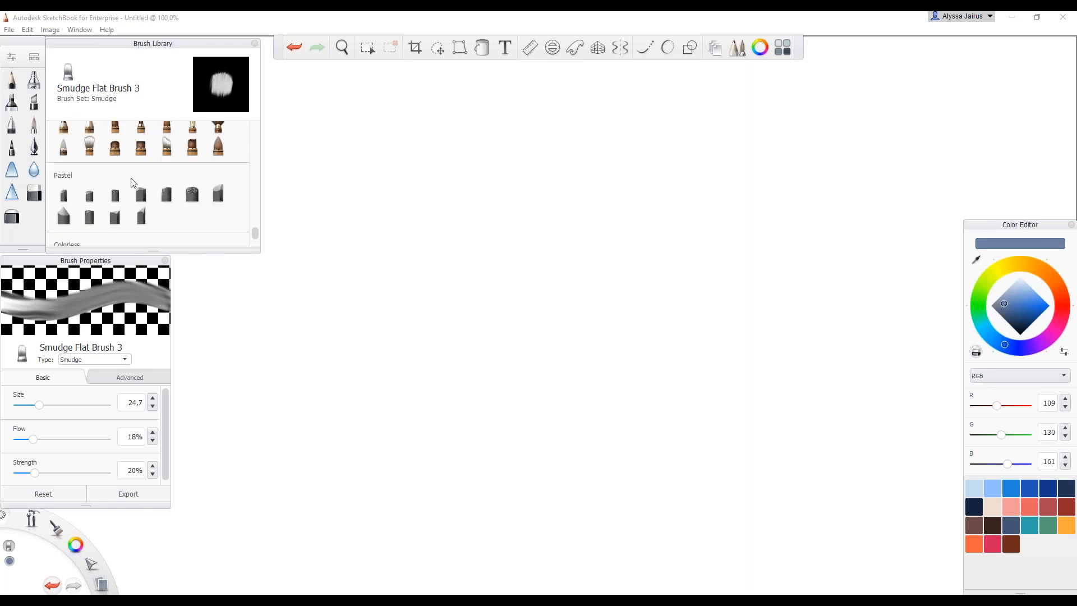
scroll(133, 183, up, 2)
click(90, 179)
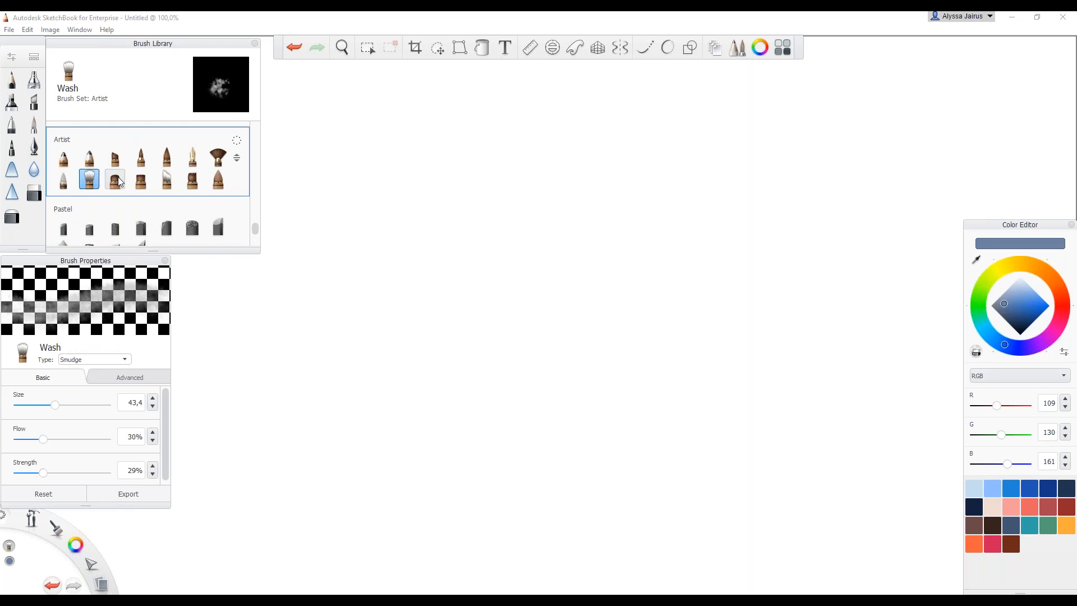
View the Pastel and Colorless sets, and select the Sharp Glaze brush from the Artist set
scroll(162, 205, down, 2)
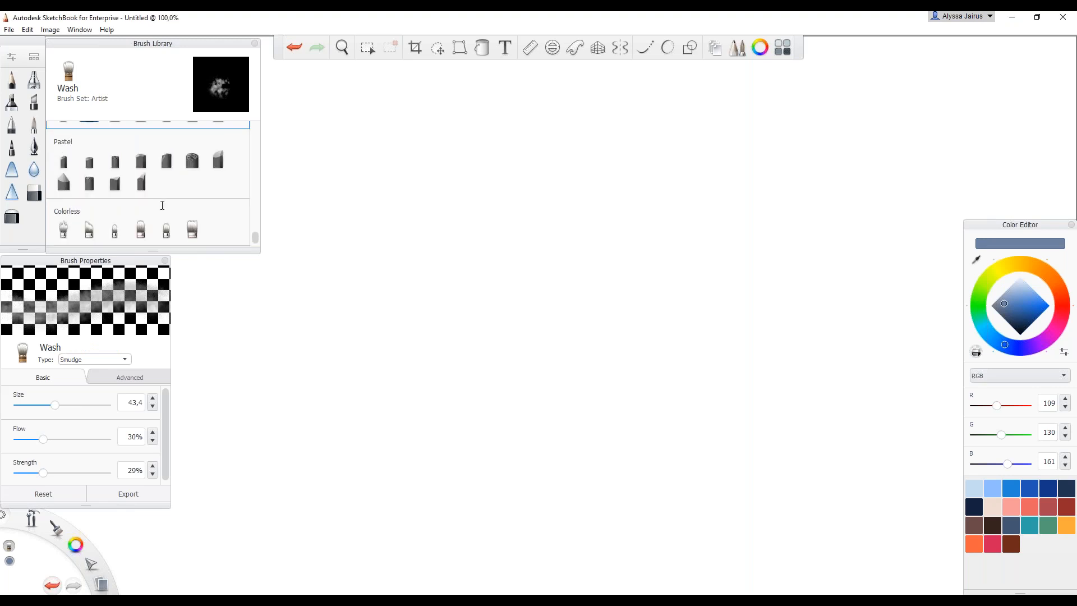
scroll(168, 230, up, 2)
click(167, 184)
click(141, 158)
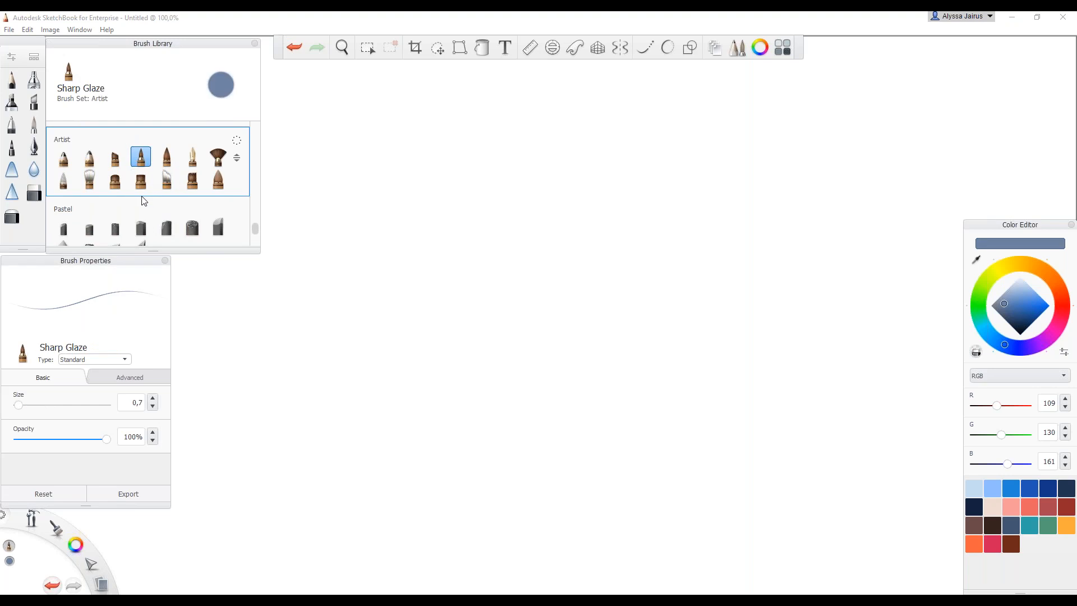
Paint a short arched stroke near the middle of the canvas with the Conceptual 1 brush at size 20,1
click(116, 160)
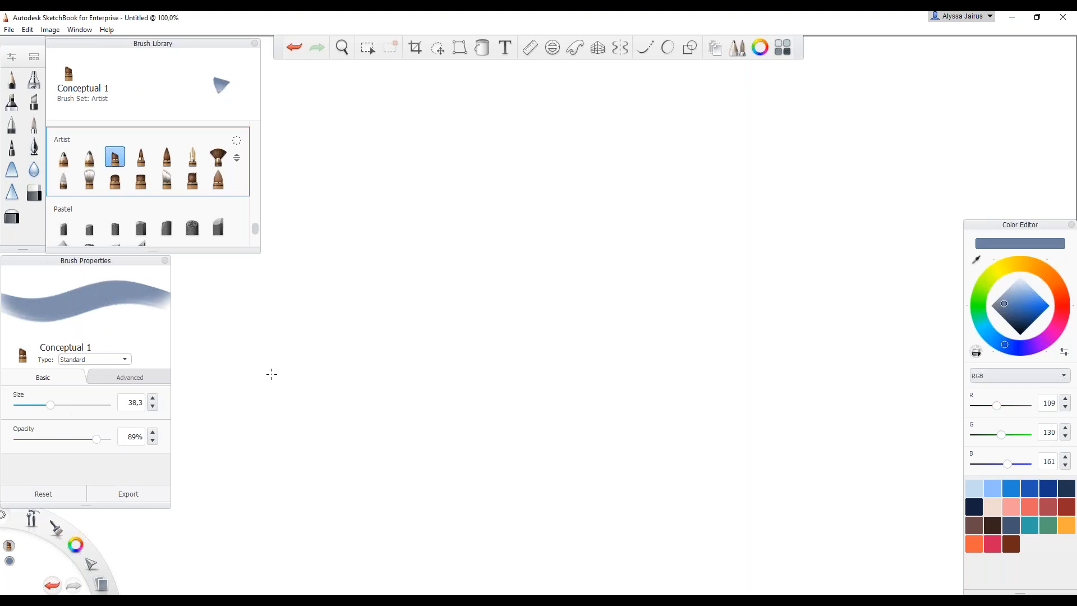
mouse_move(49, 406)
mouse_down()
mouse_move(20, 413)
mouse_move(35, 415)
mouse_up()
drag(331, 346, 430, 327)
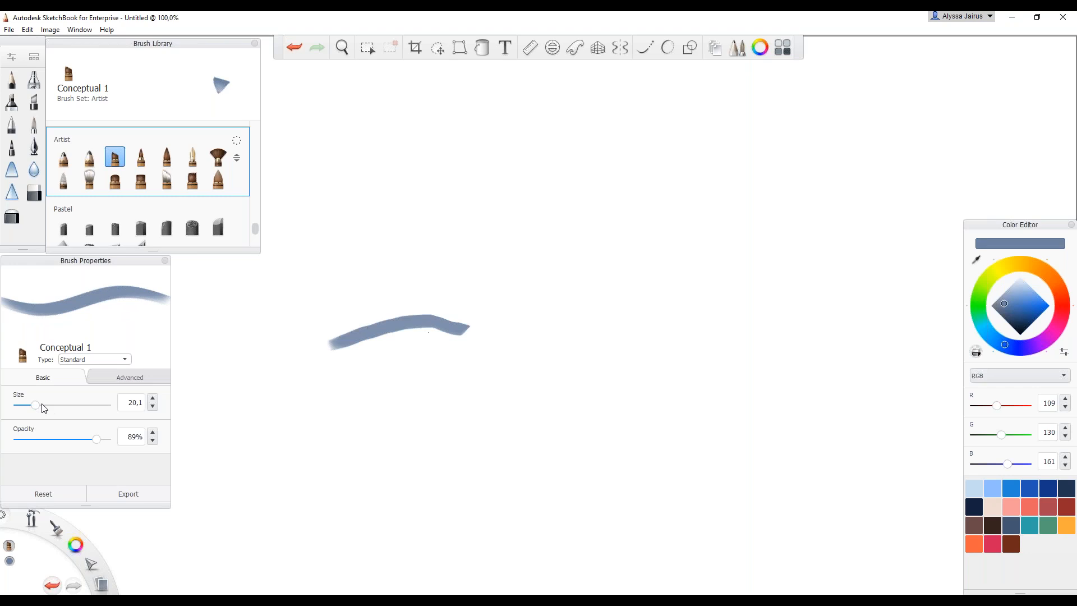
Enlarge the Conceptual 1 brush to size 343, paint broad test strokes across the canvas and undo the last one
drag(35, 404, 100, 404)
mouse_move(526, 421)
mouse_down()
mouse_move(695, 410)
mouse_move(734, 388)
mouse_up()
drag(605, 205, 519, 137)
key(ctrl+z)
Lower the Conceptual 1 opacity to 36%, paint wide translucent test strokes and undo them
drag(100, 441, 49, 439)
drag(415, 247, 349, 302)
key(ctrl+z)
mouse_move(433, 253)
mouse_down()
mouse_move(755, 238)
mouse_move(780, 247)
mouse_up()
key(ctrl+z)
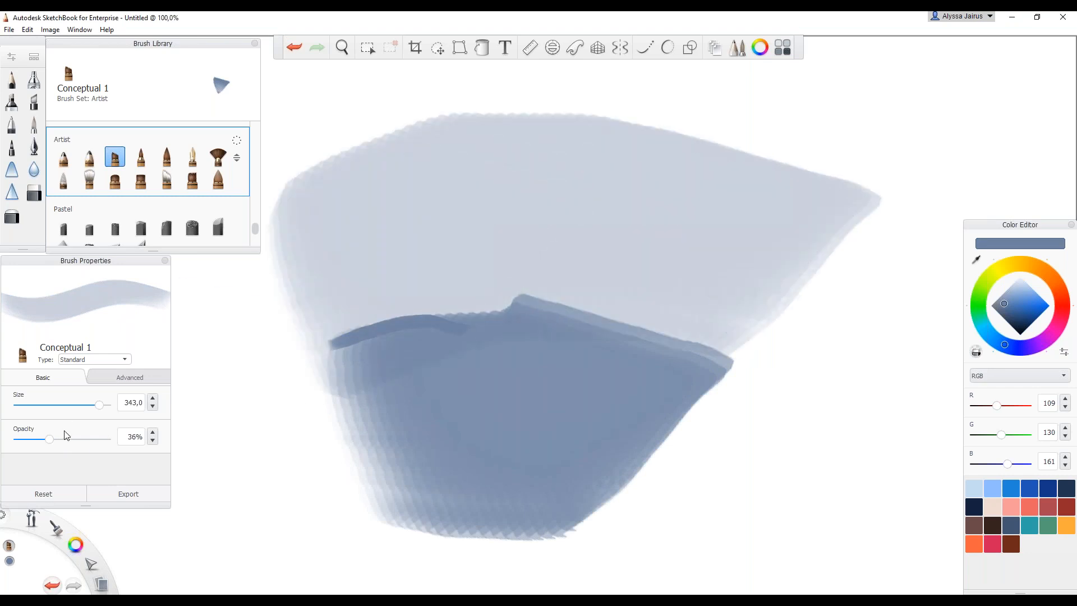
Try 52% opacity on the Conceptual 1 brush, and set it to 91% opacity and size 207
drag(50, 440, 63, 439)
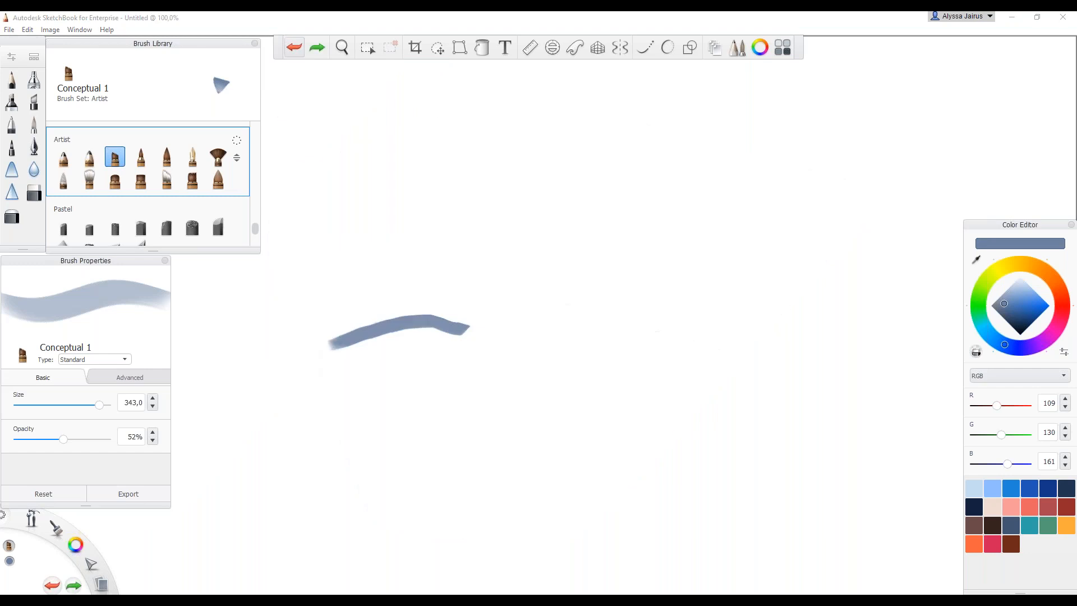
mouse_move(101, 408)
mouse_down()
mouse_move(64, 409)
mouse_move(99, 440)
mouse_up()
drag(63, 405, 92, 405)
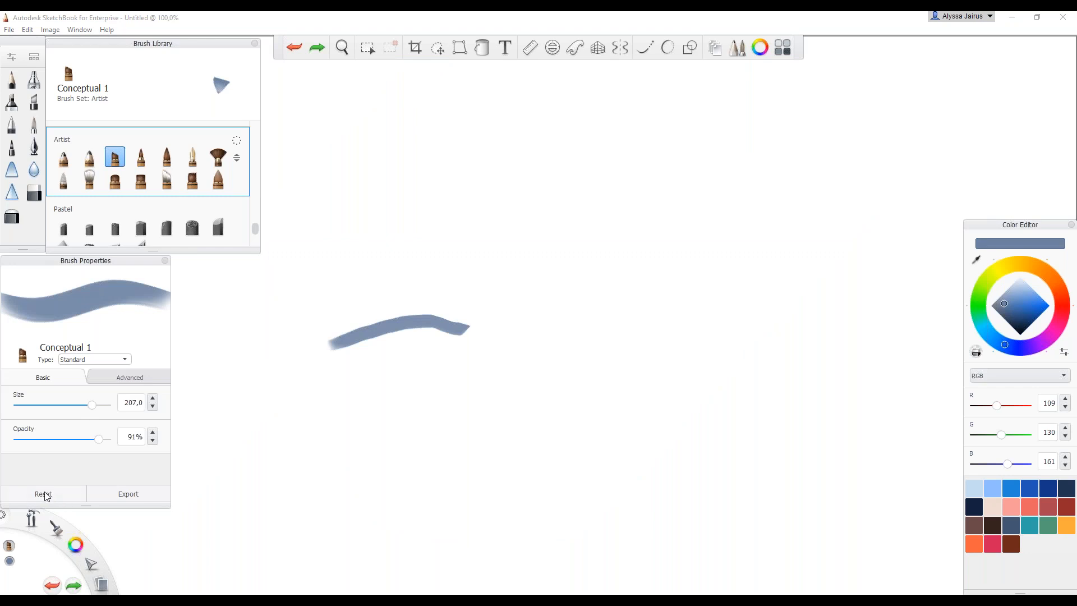
Reset the Conceptual 1 brush to its default settings and undo the remaining arched stroke on the canvas
click(46, 496)
click(557, 350)
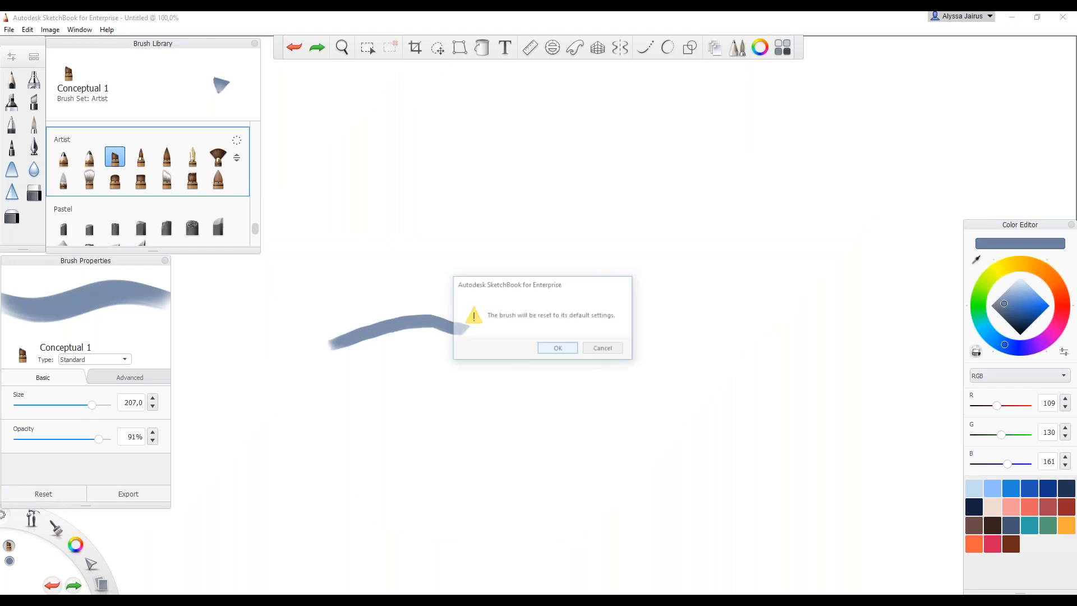
click(291, 50)
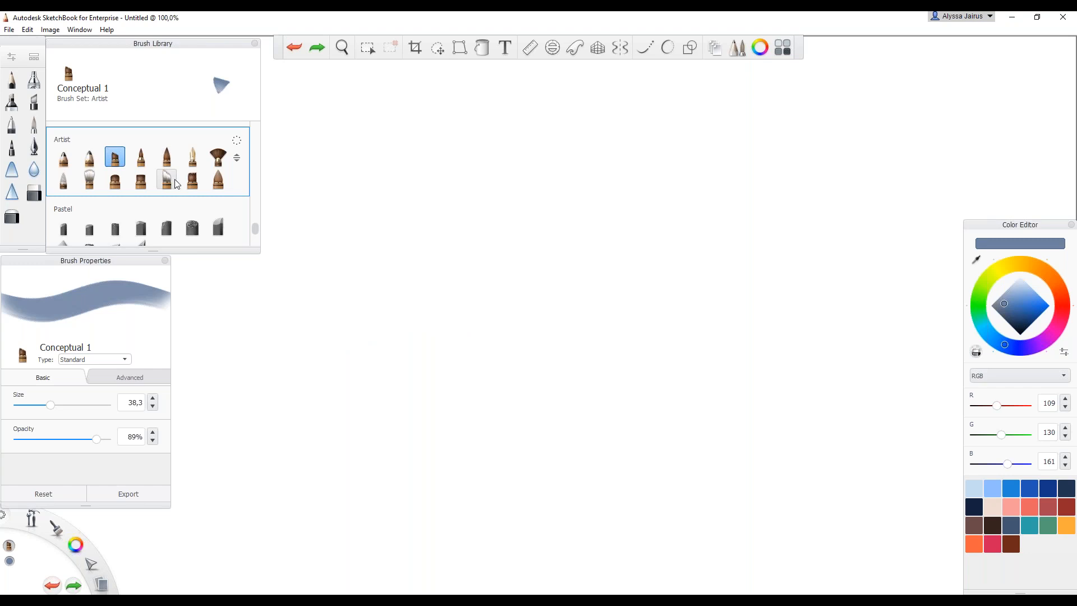
Browse back past the Designer set and select Smudge Soft Flat Brush from the Smudge set
scroll(135, 202, down, 1)
scroll(134, 202, up, 2)
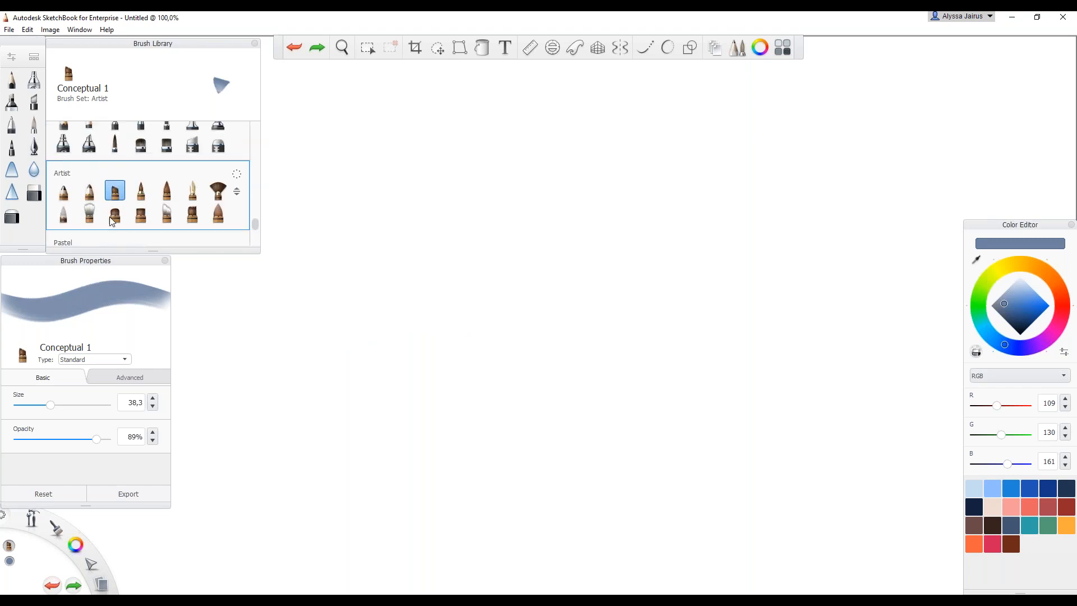
scroll(91, 218, up, 1)
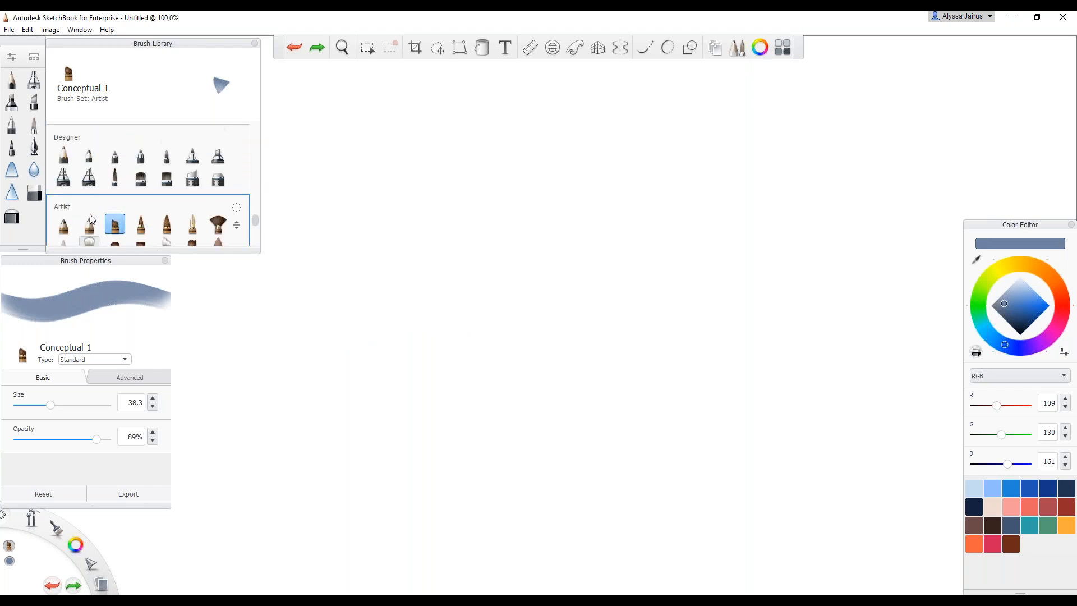
scroll(92, 219, up, 2)
click(88, 175)
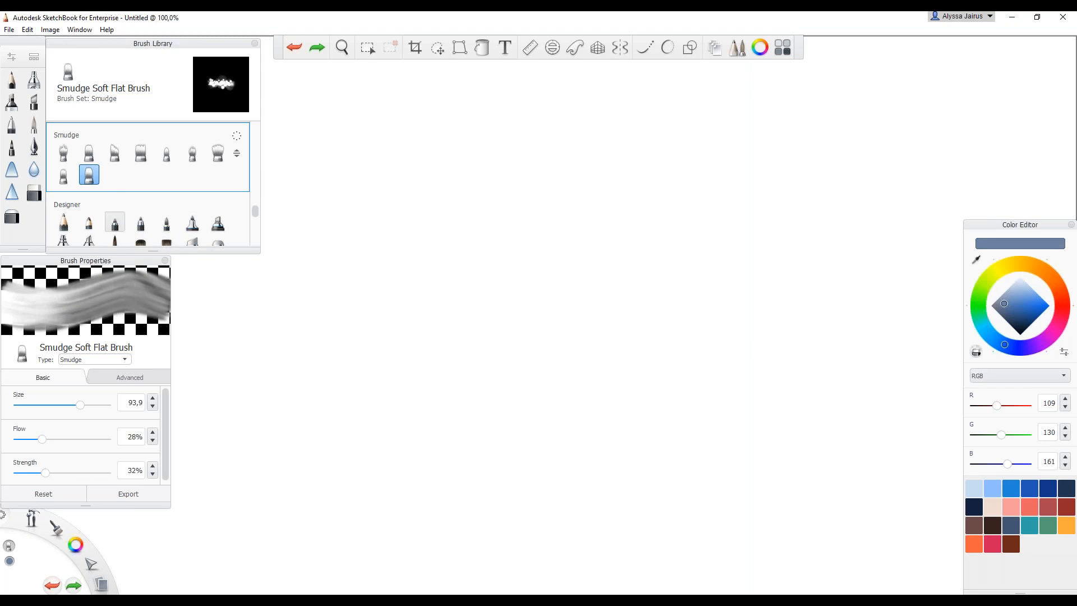
Preview the Paint Tapered and Smudge Flat Bristle Brush 3 brushes, and select the Fineline Pen from the Designer set
click(115, 223)
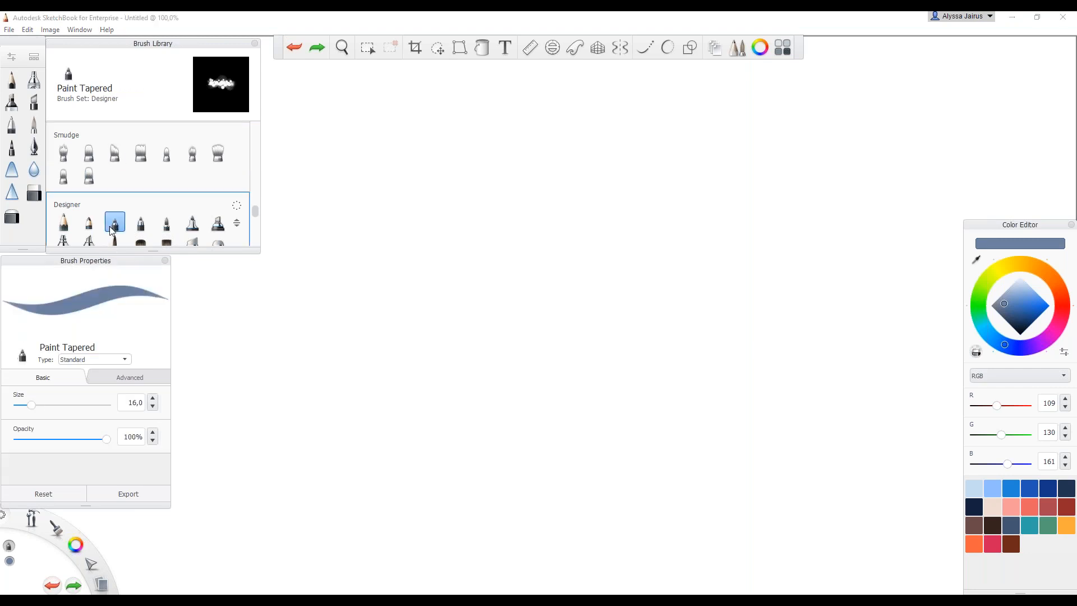
click(147, 158)
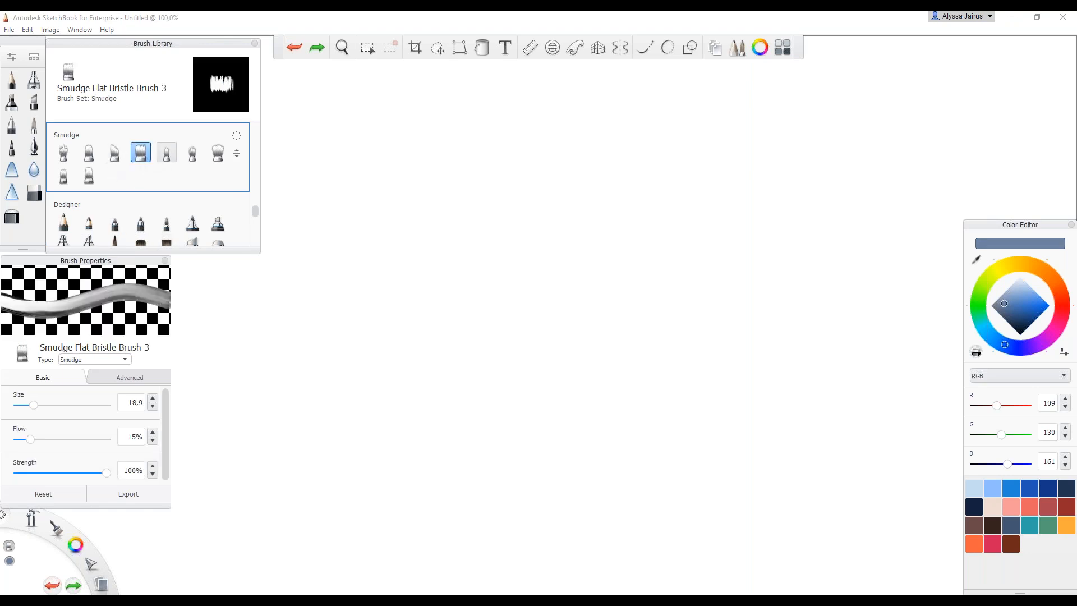
click(141, 223)
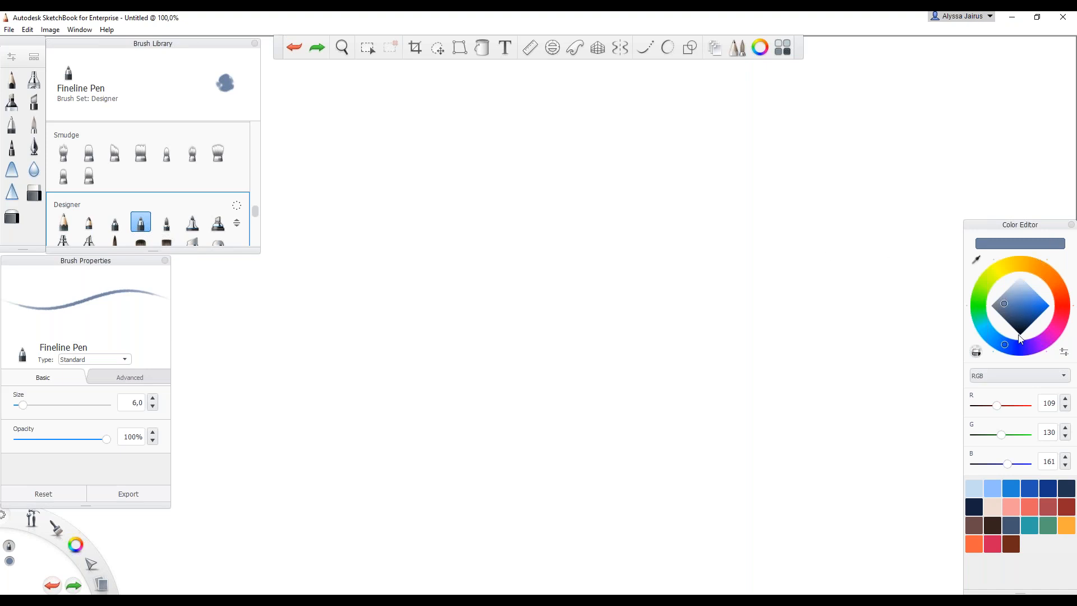
Mix a pale yellow-green brush color with RGB values 212, 221, 162 by changing hue and saturation on the color wheel
drag(1006, 346, 1041, 344)
mouse_move(1005, 303)
mouse_down()
mouse_move(1036, 310)
mouse_move(1022, 290)
mouse_move(1007, 309)
mouse_move(1028, 289)
mouse_move(1005, 295)
mouse_move(1008, 309)
mouse_move(1019, 326)
mouse_move(1037, 316)
mouse_move(1019, 291)
mouse_up()
mouse_move(1040, 343)
mouse_down()
mouse_move(1001, 353)
mouse_move(986, 287)
mouse_move(1028, 265)
mouse_move(991, 277)
mouse_up()
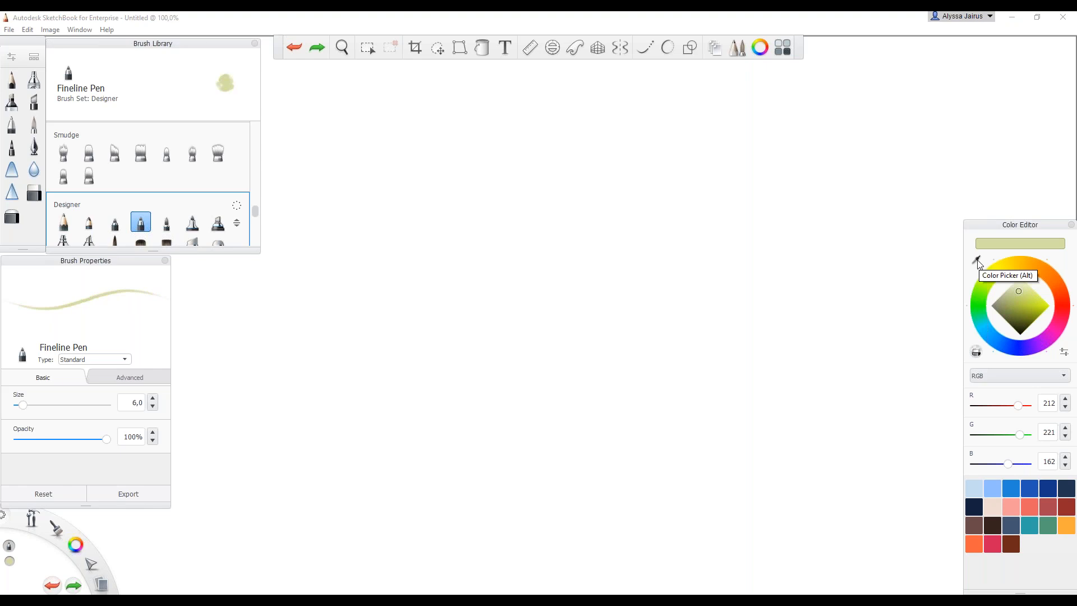
Keep RGB as the color mode and pick the dark brown palette swatch, RGB 52, 35, 30
click(991, 375)
click(991, 387)
click(1035, 561)
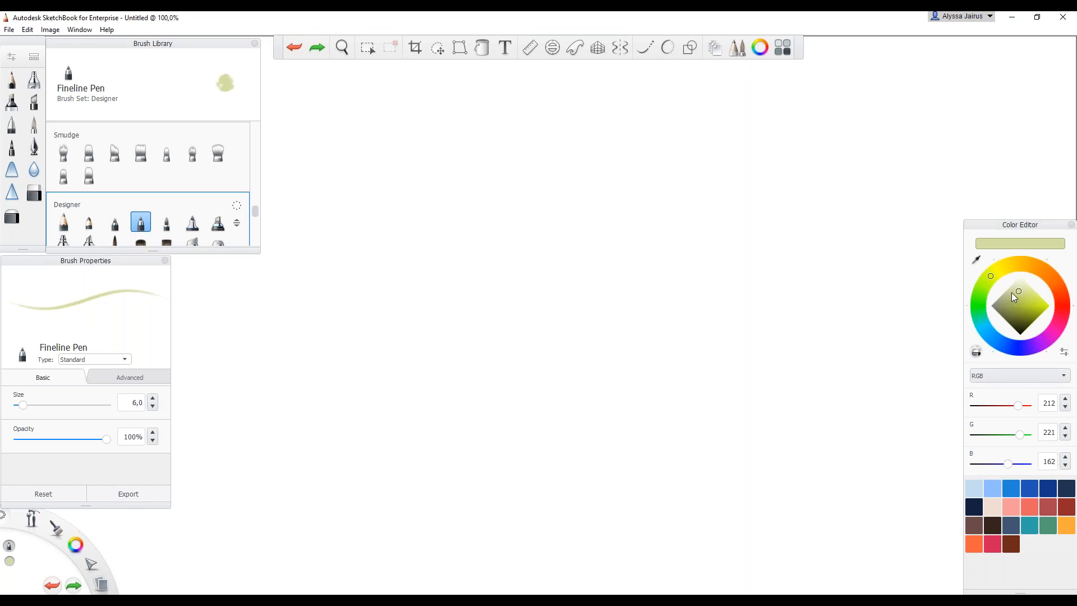
click(994, 526)
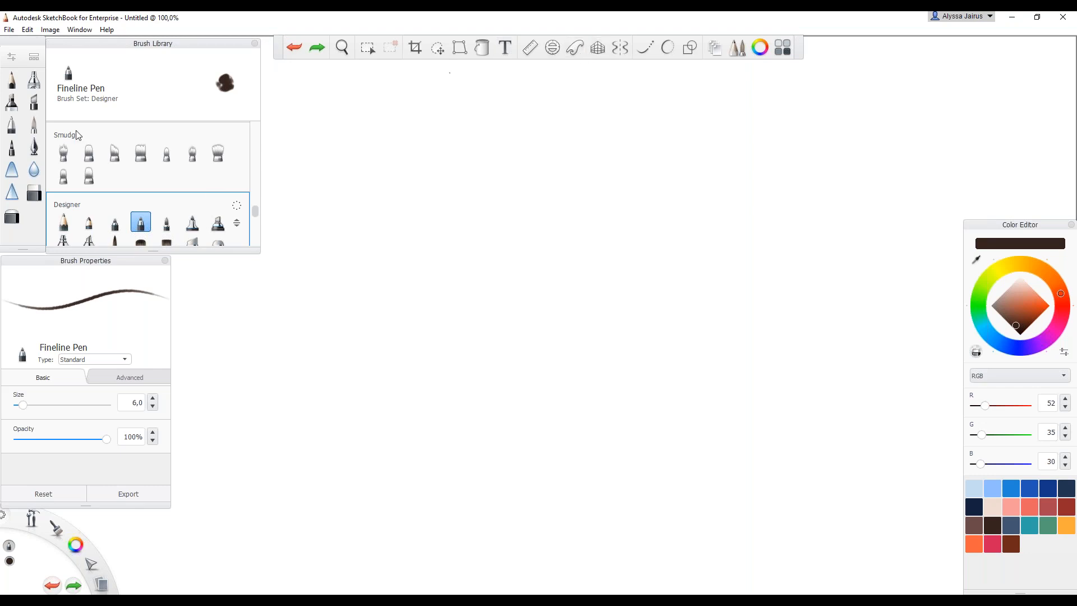
Return to the Basic brush set, preview the Ballpoint Pen and select the Pencil
scroll(199, 182, up, 1)
scroll(197, 180, up, 6)
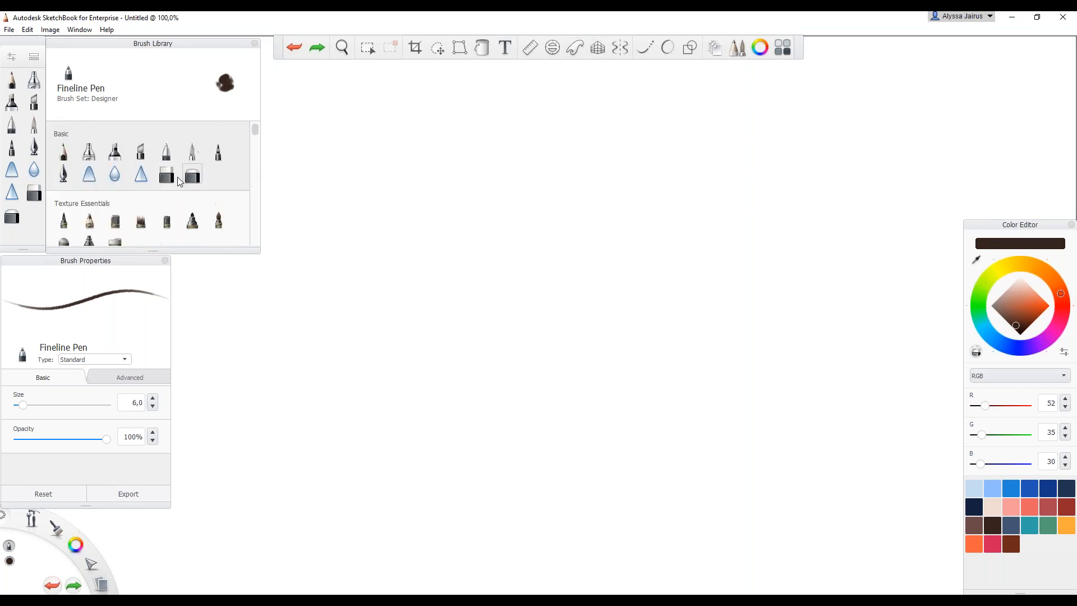
click(170, 156)
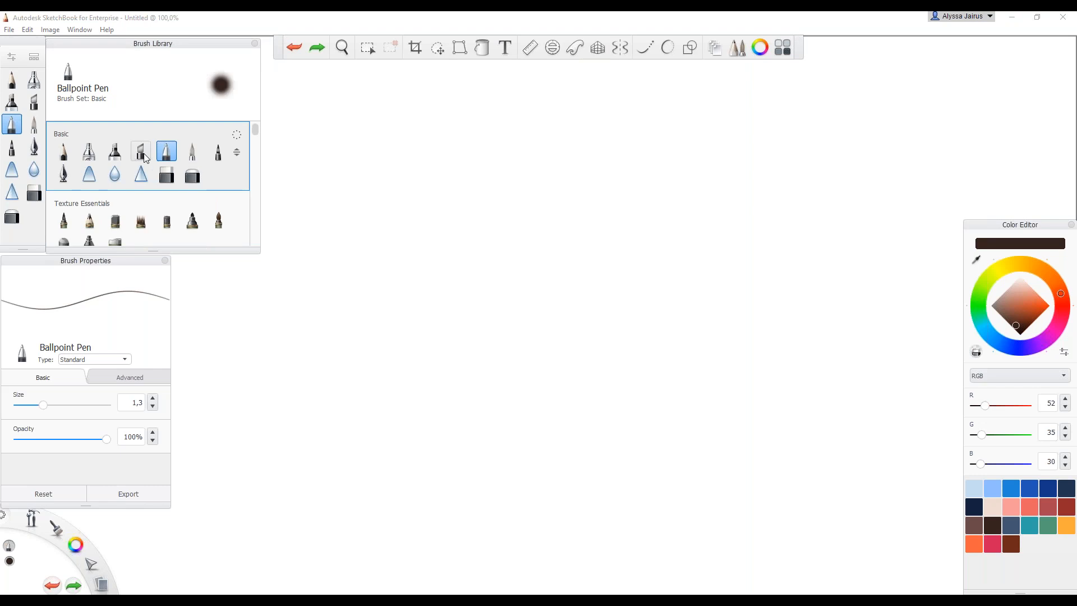
click(70, 156)
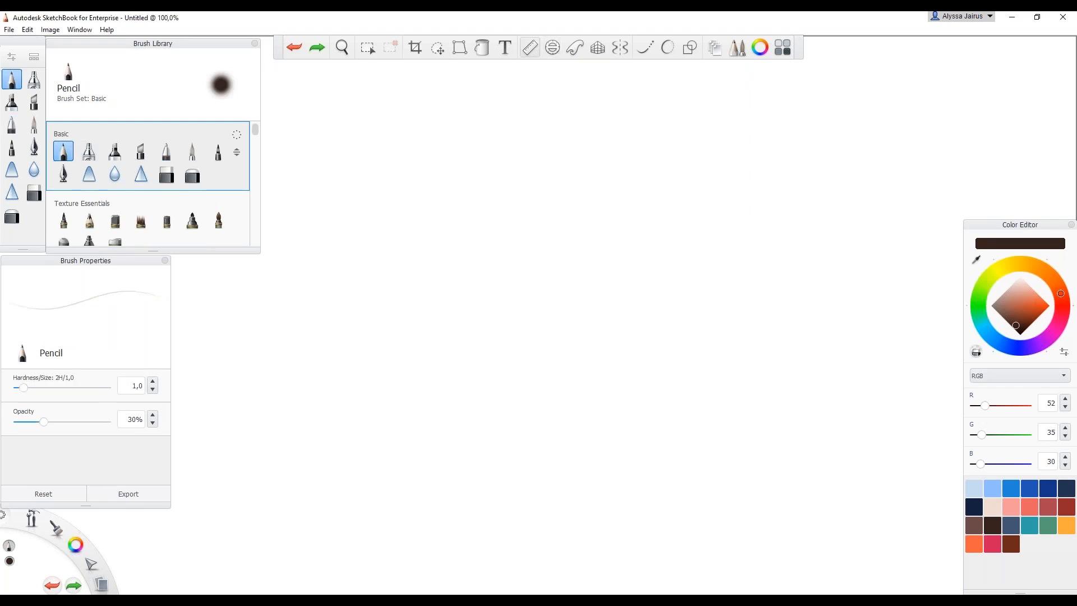
Turn on the perspective guides, set them to one-point mode and undo a trial drag at the vanishing point
click(597, 49)
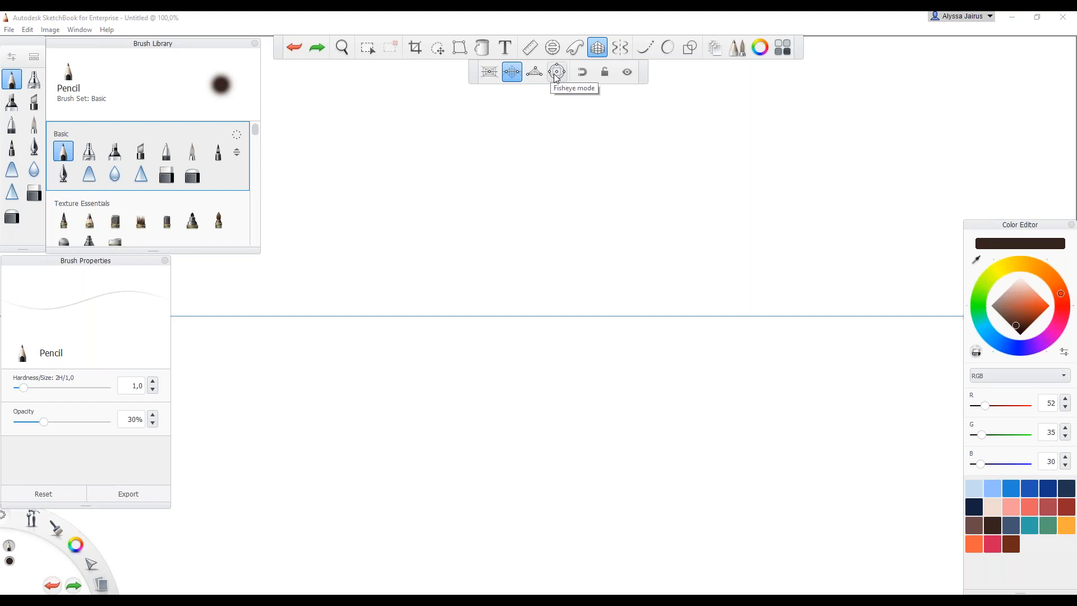
click(490, 72)
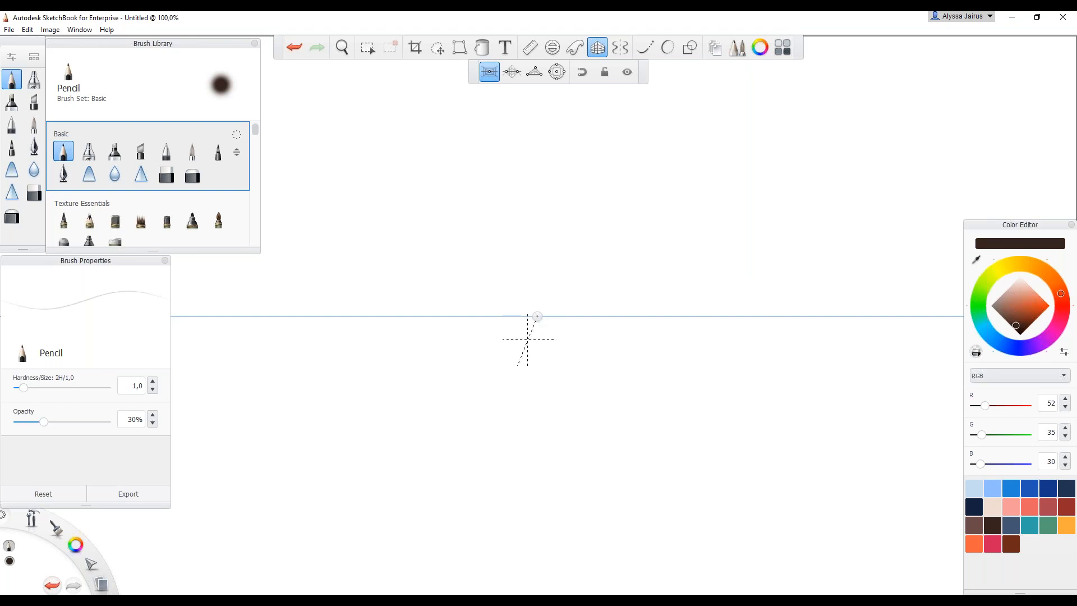
drag(538, 316, 559, 318)
key(ctrl+z)
Draw the room's rectangular back wall in pencil around the vanishing point, following the perspective guides
drag(656, 344, 444, 345)
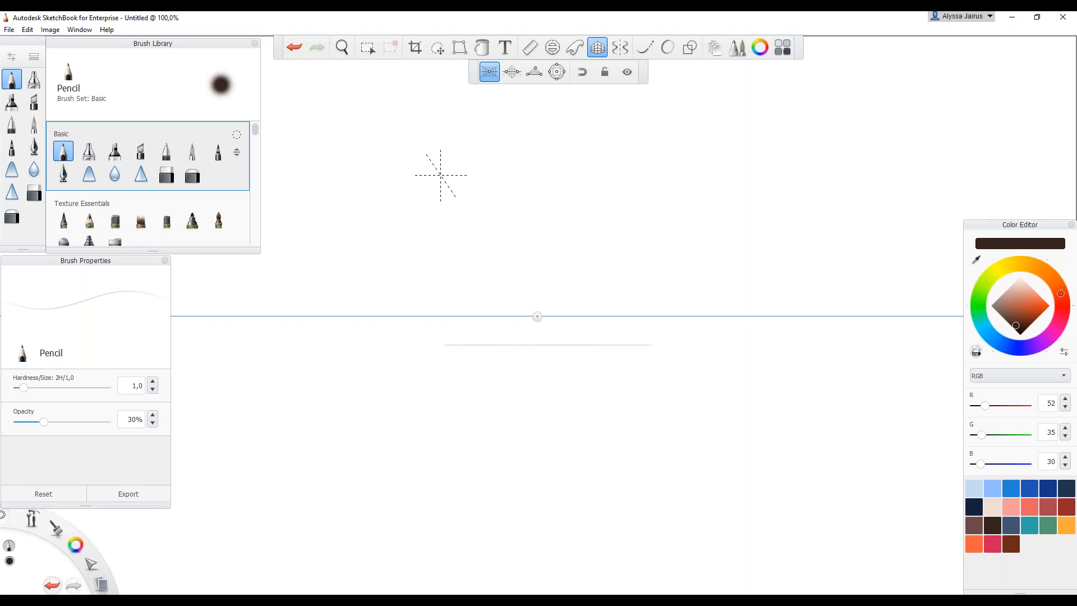
drag(445, 174, 445, 326)
mouse_move(449, 178)
mouse_down()
mouse_move(648, 175)
mouse_move(649, 297)
mouse_up()
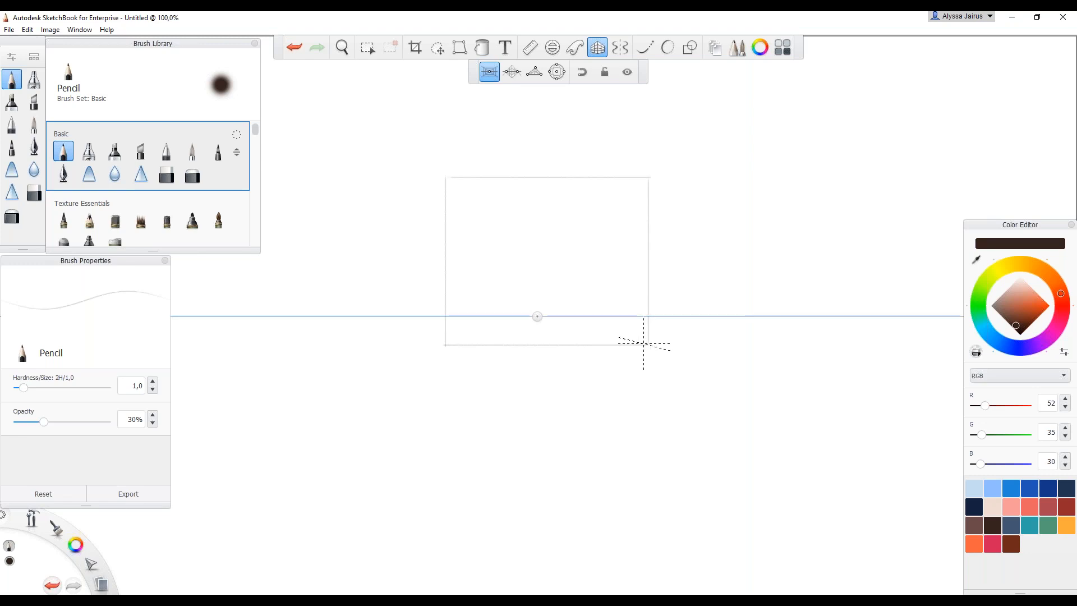
Draw four perspective lines outward from the back wall's corners for the floor and ceiling edges
drag(649, 345, 775, 378)
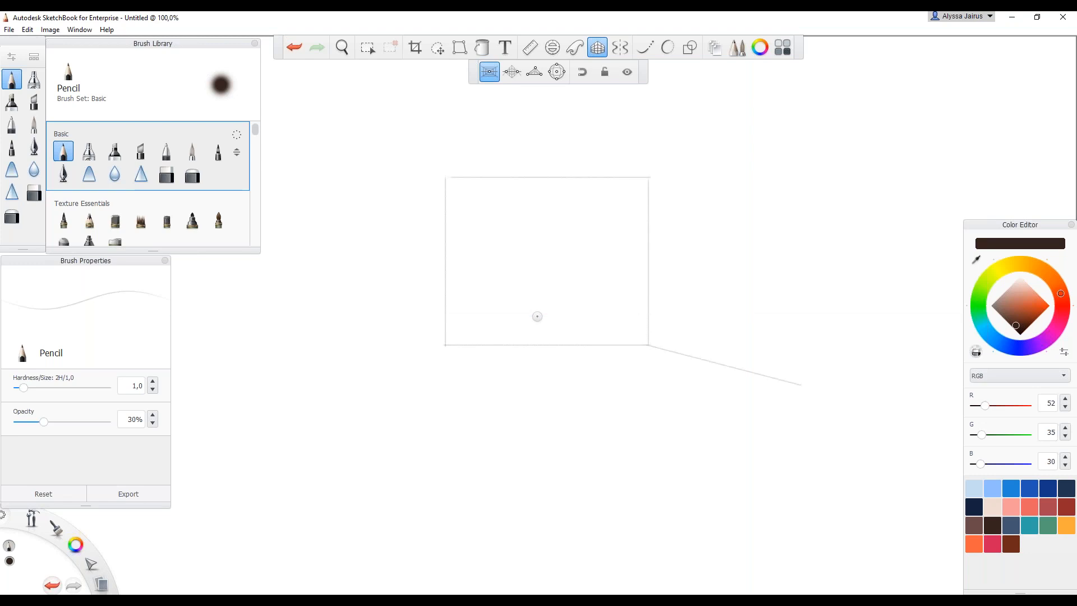
drag(446, 345, 299, 392)
drag(446, 178, 391, 94)
drag(649, 177, 676, 145)
drag(712, 100, 716, 95)
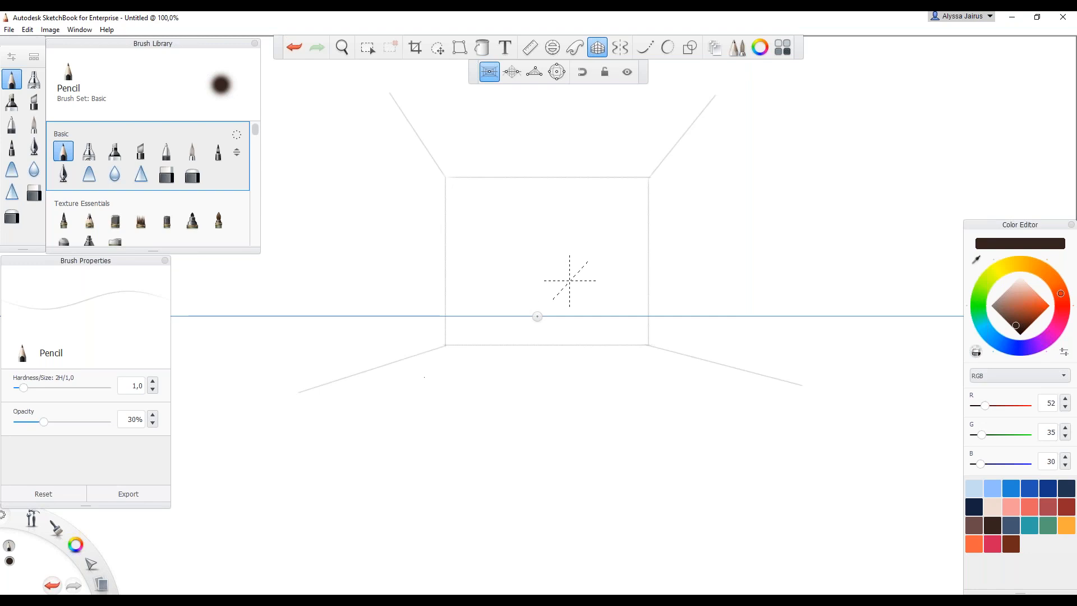
Draw a four-sided floor shape in front of the back wall, with a straight vertical side and a slanted perspective side
mouse_move(501, 353)
mouse_down()
mouse_move(501, 426)
mouse_move(598, 422)
mouse_up()
drag(597, 365, 631, 391)
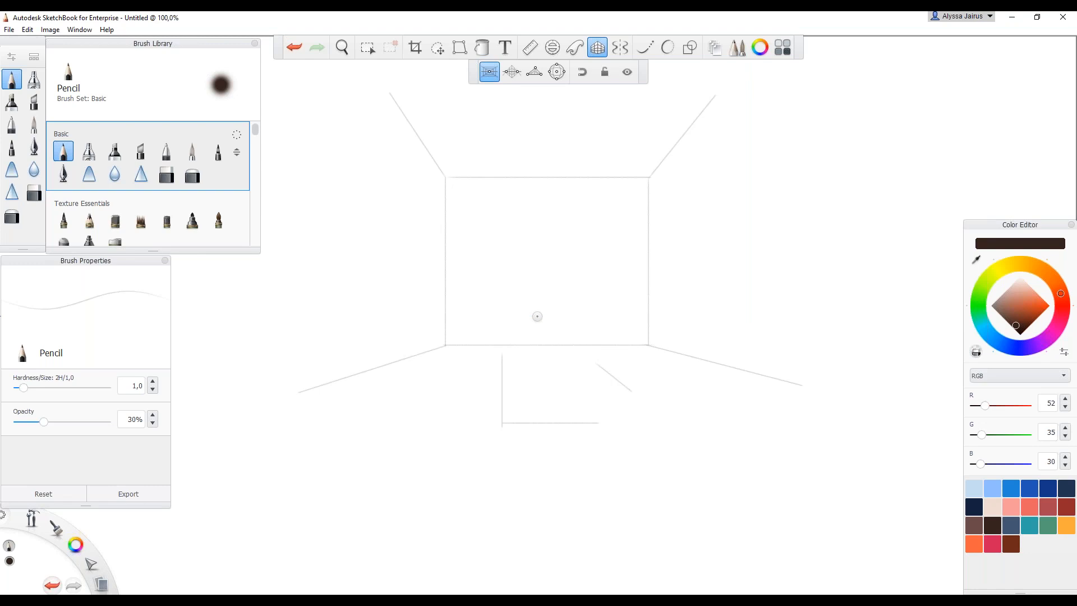
drag(671, 423, 671, 423)
drag(596, 423, 665, 423)
drag(502, 359, 601, 359)
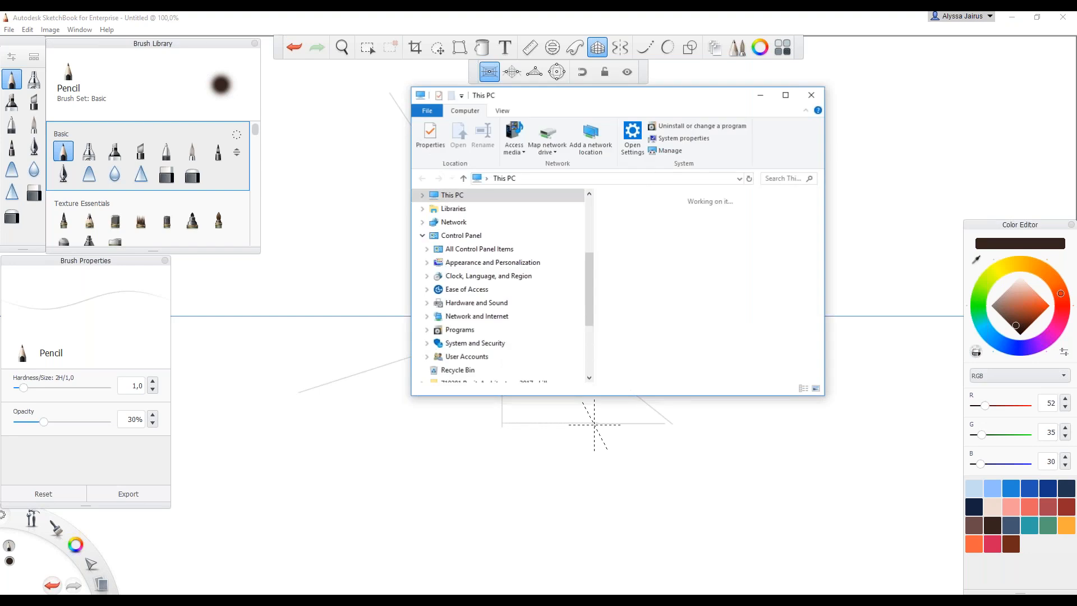
Switch to File Explorer and browse from Documents to the Using Sketchbook for Presentations folder under Work and Webinars
scroll(672, 246, down, 2)
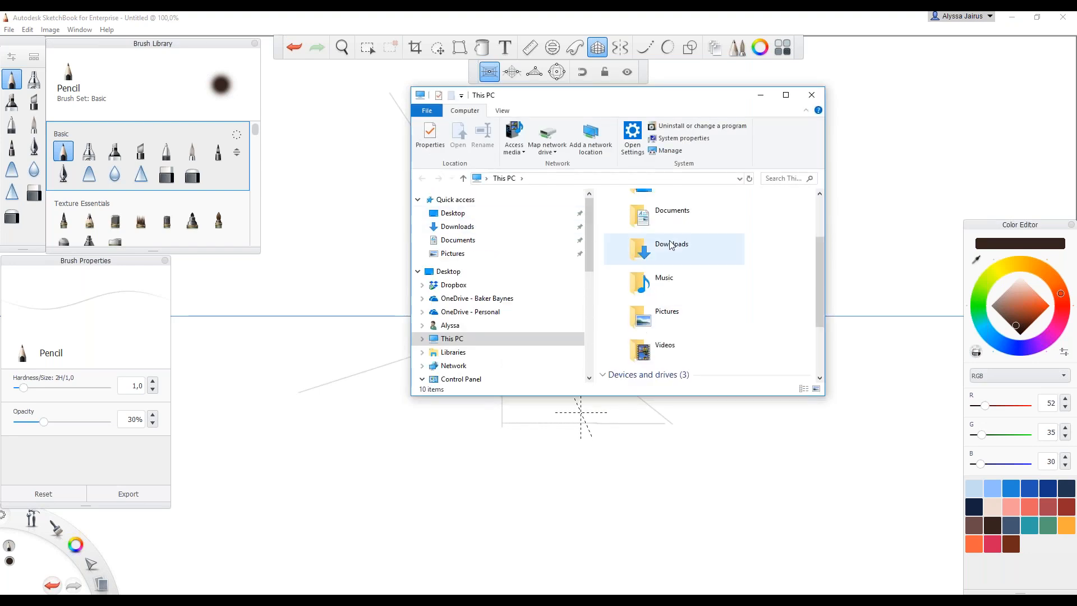
click(673, 222)
double_click(673, 219)
scroll(676, 252, down, 3)
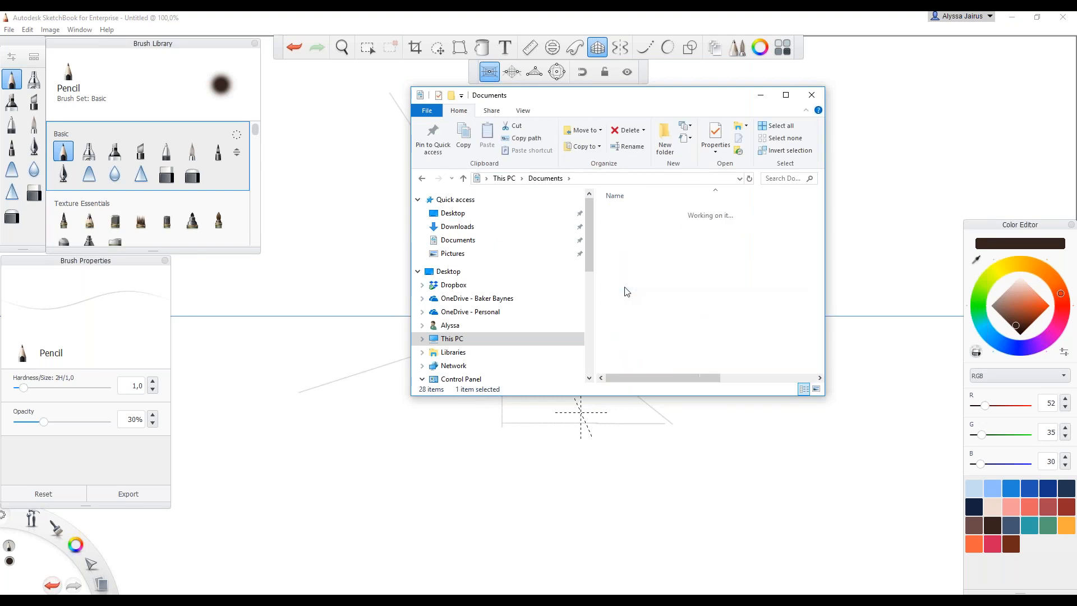
double_click(638, 328)
double_click(640, 294)
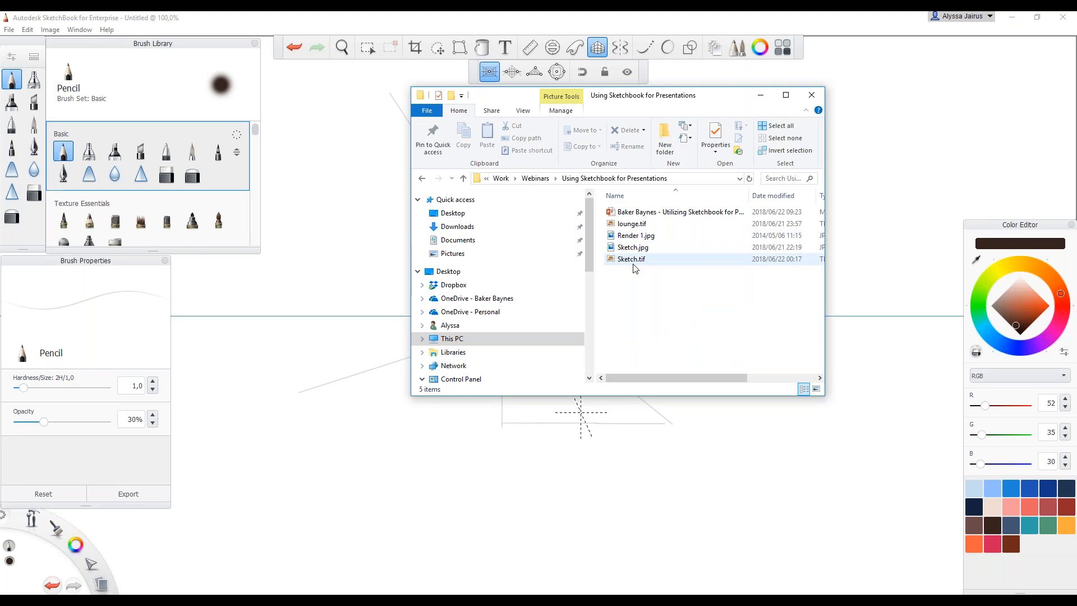
View the lounge.tif example in Windows Photo Viewer, and minimize it and File Explorer to return to SketchBook
click(627, 225)
double_click(628, 225)
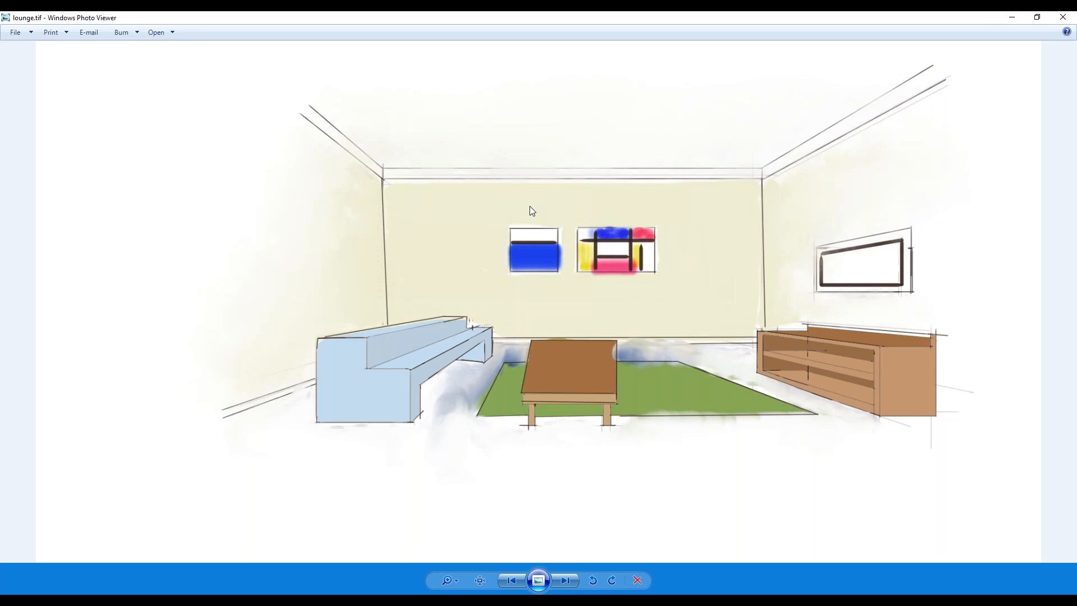
click(1013, 19)
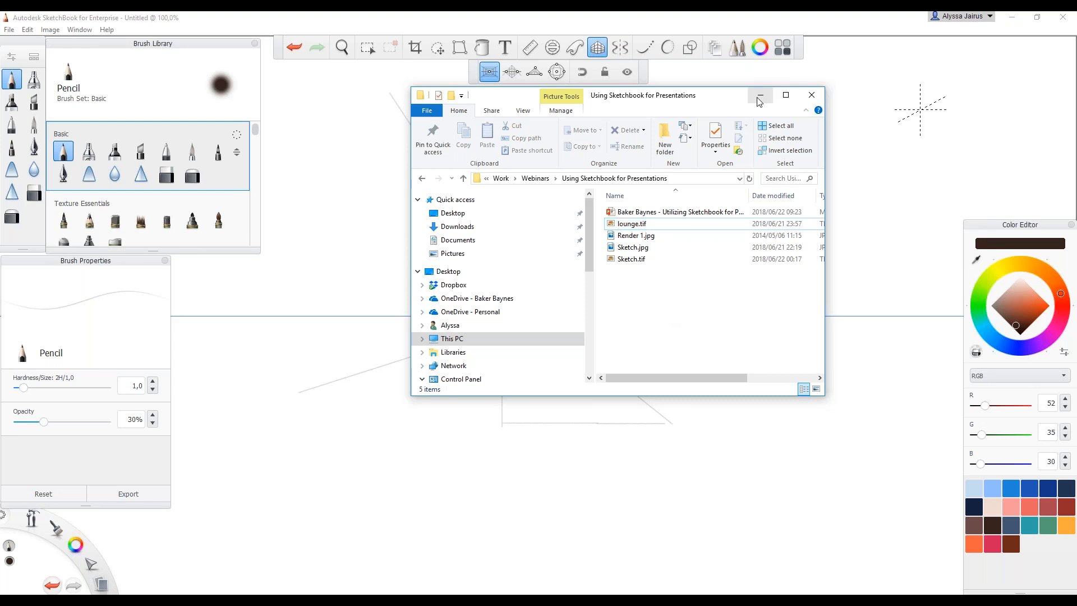
click(761, 95)
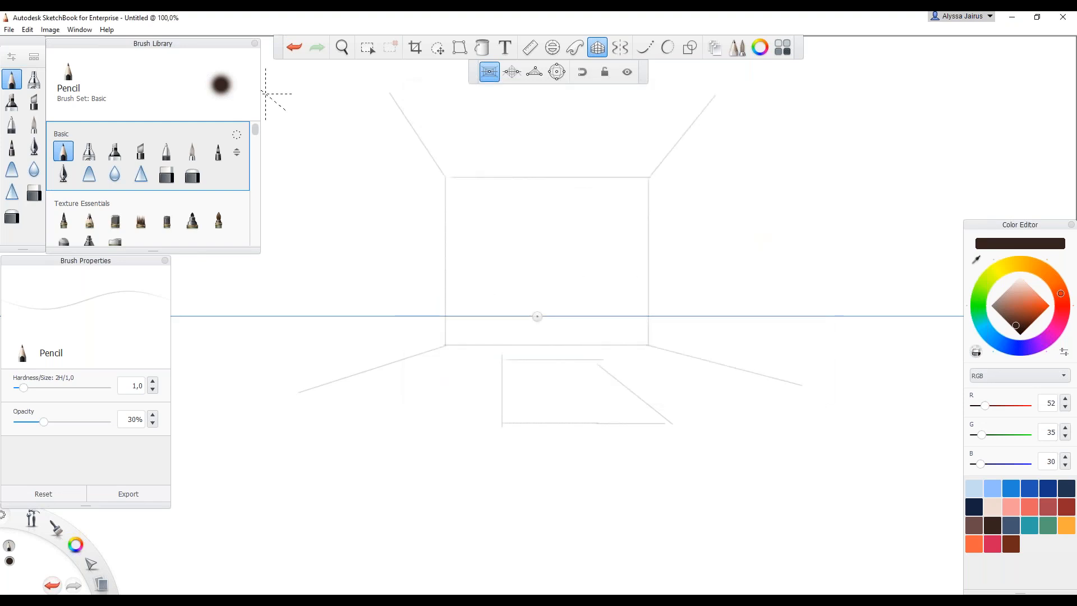
Ink the back wall's two vertical edges and both floor perspective lines with the Inking Pen from the Basic set
scroll(169, 177, down, 1)
scroll(168, 176, up, 1)
click(63, 174)
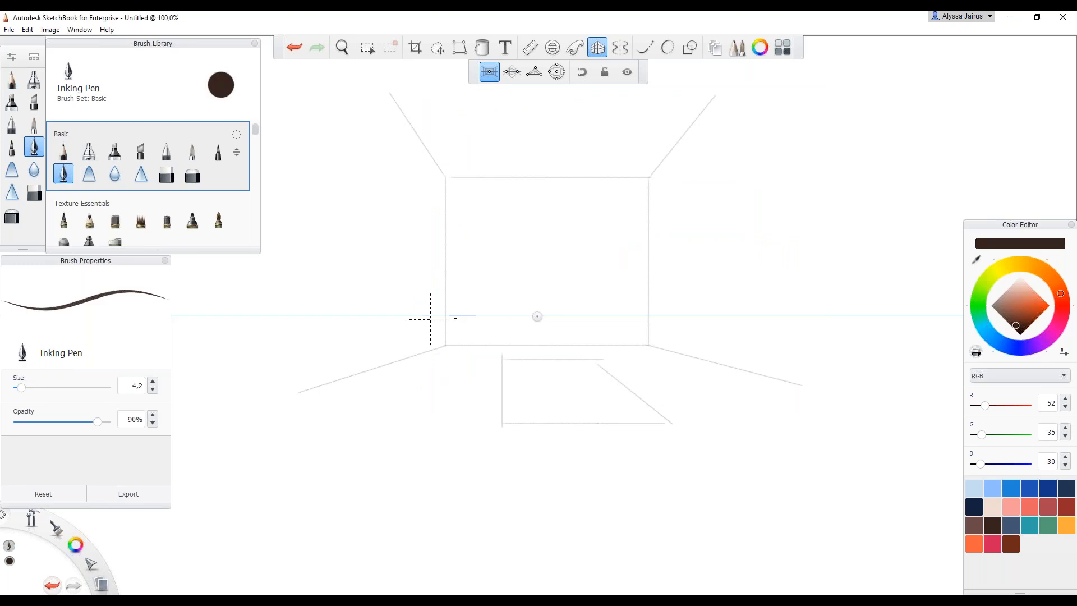
drag(444, 344, 301, 385)
drag(445, 170, 445, 341)
mouse_move(647, 176)
mouse_down()
mouse_move(646, 341)
mouse_move(793, 376)
mouse_up()
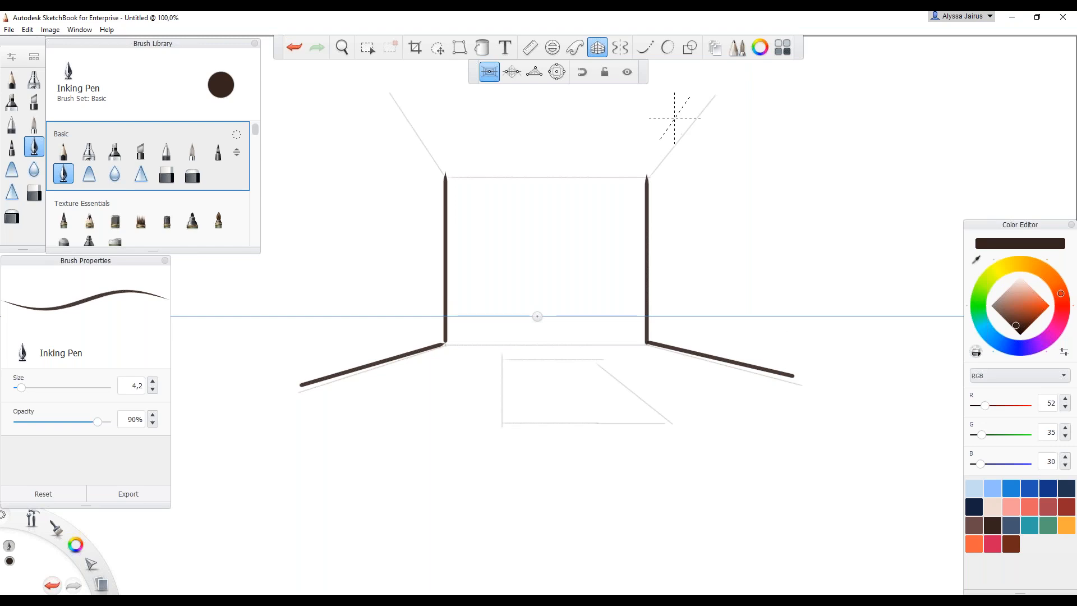
Turn on the Ruler, rotate it to horizontal and position it across the back wall
click(529, 49)
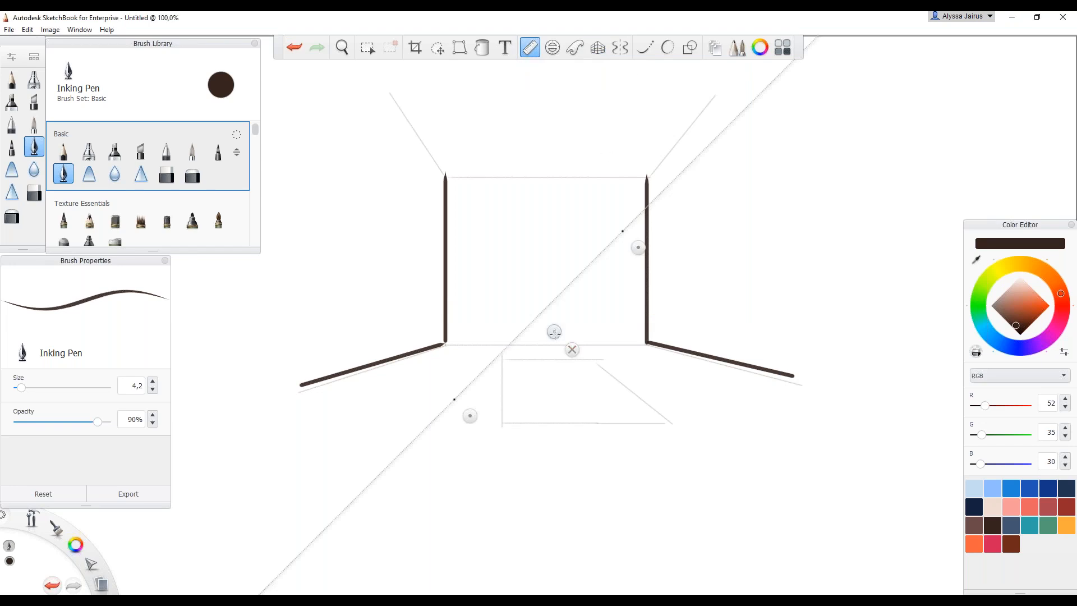
drag(554, 332, 542, 301)
drag(617, 203, 690, 373)
drag(557, 375, 559, 291)
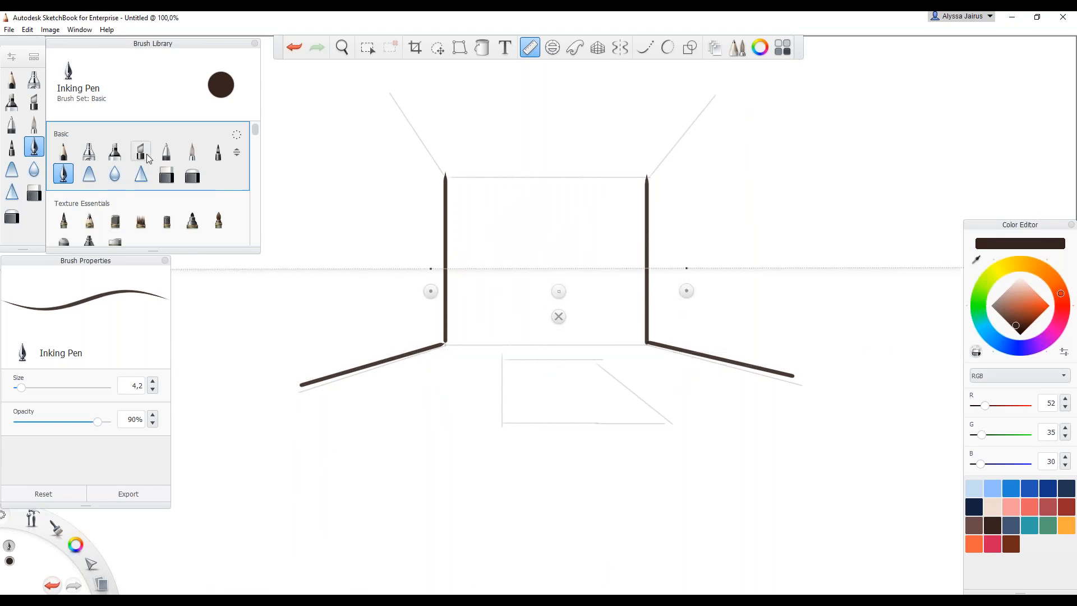
Select the Pencil Pal brush from Texture Essentials, try a horizontal stroke along the ruler across the back wall, and undo the stroke
scroll(156, 171, down, 1)
click(88, 187)
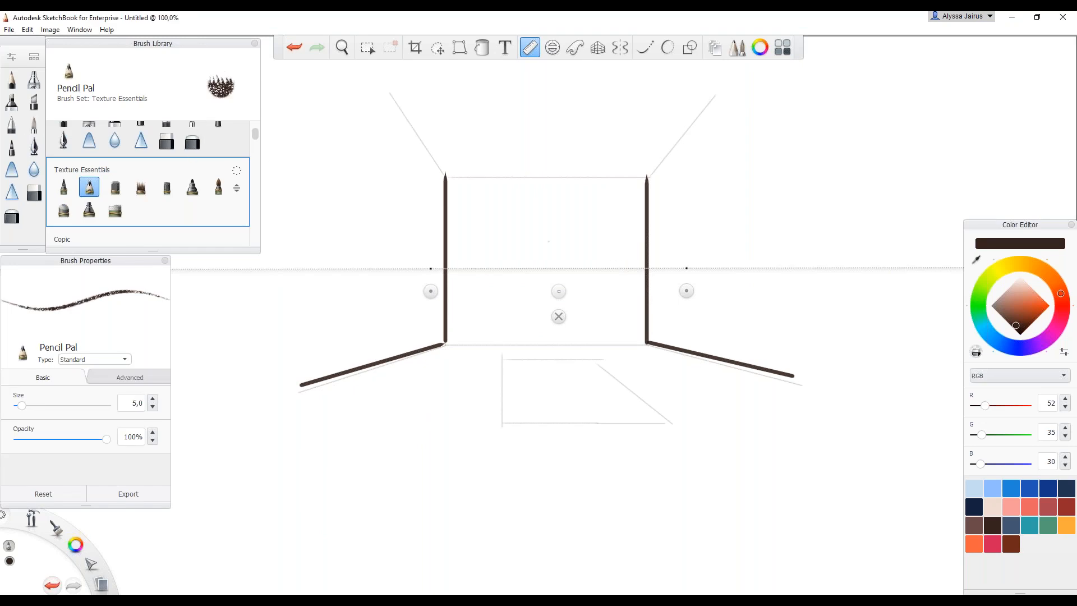
mouse_move(641, 269)
mouse_down()
mouse_move(447, 270)
mouse_move(590, 127)
mouse_move(784, 151)
mouse_move(827, 103)
mouse_move(334, 149)
mouse_move(640, 162)
mouse_up()
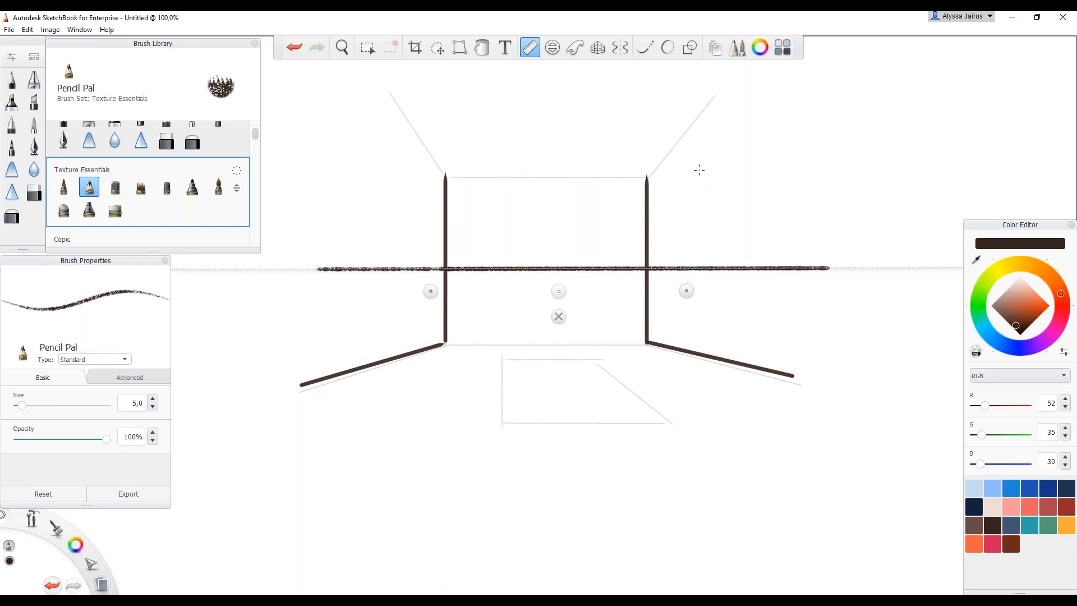
key(ctrl+z)
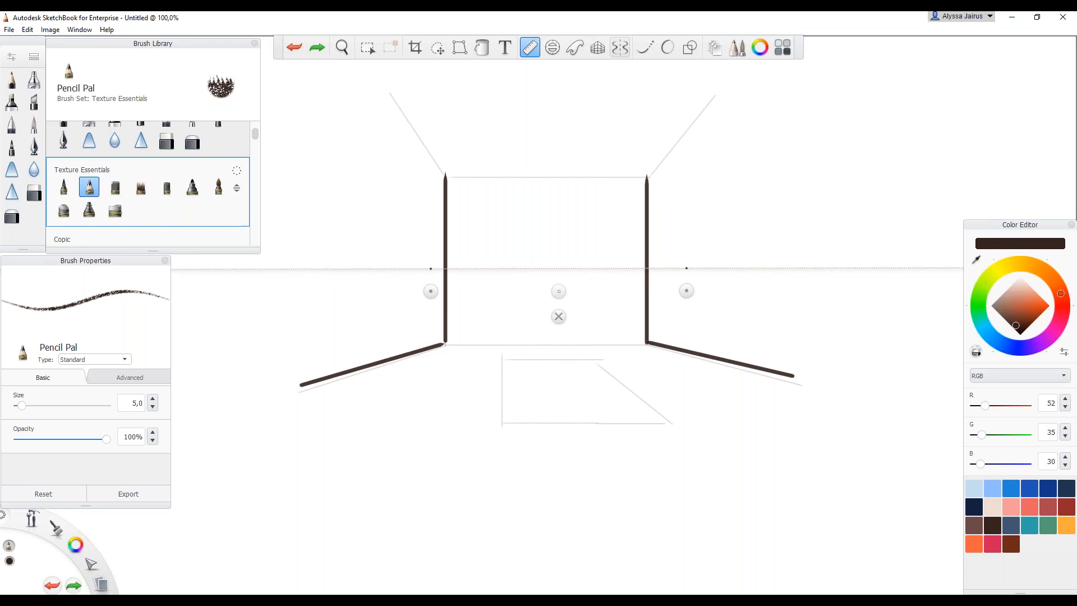
Try vertical-axis symmetry on the canvas, replace the ruler with the straight-line draw style, and turn symmetry off
click(620, 51)
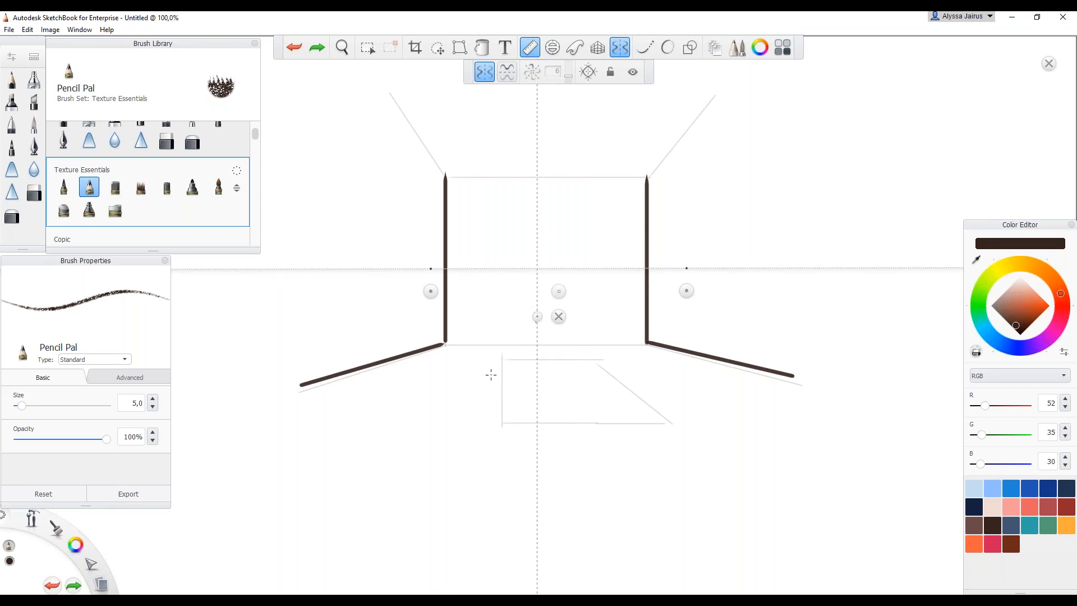
click(466, 381)
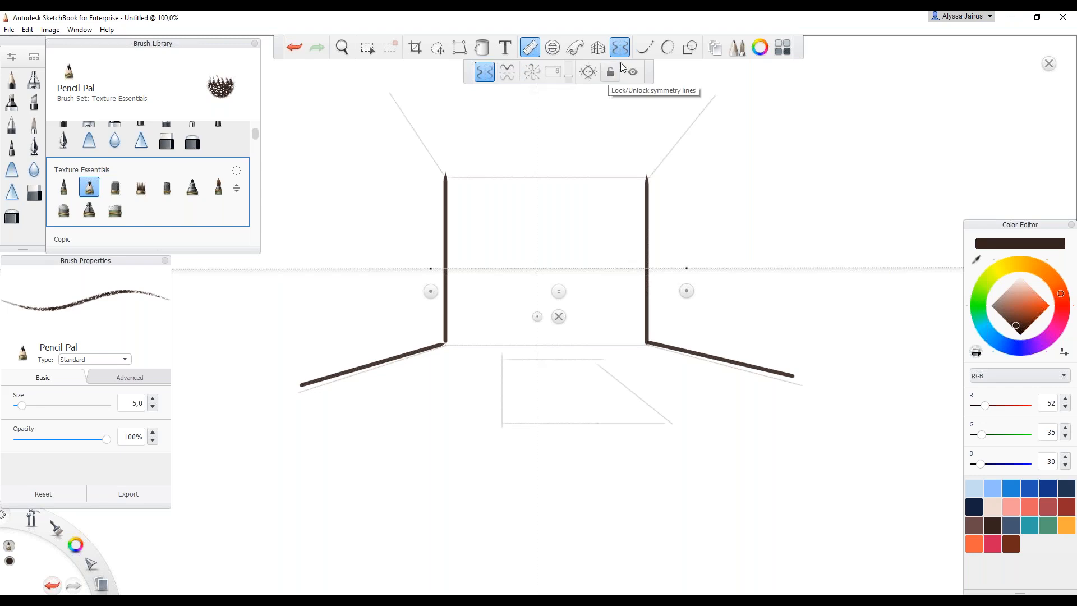
click(691, 55)
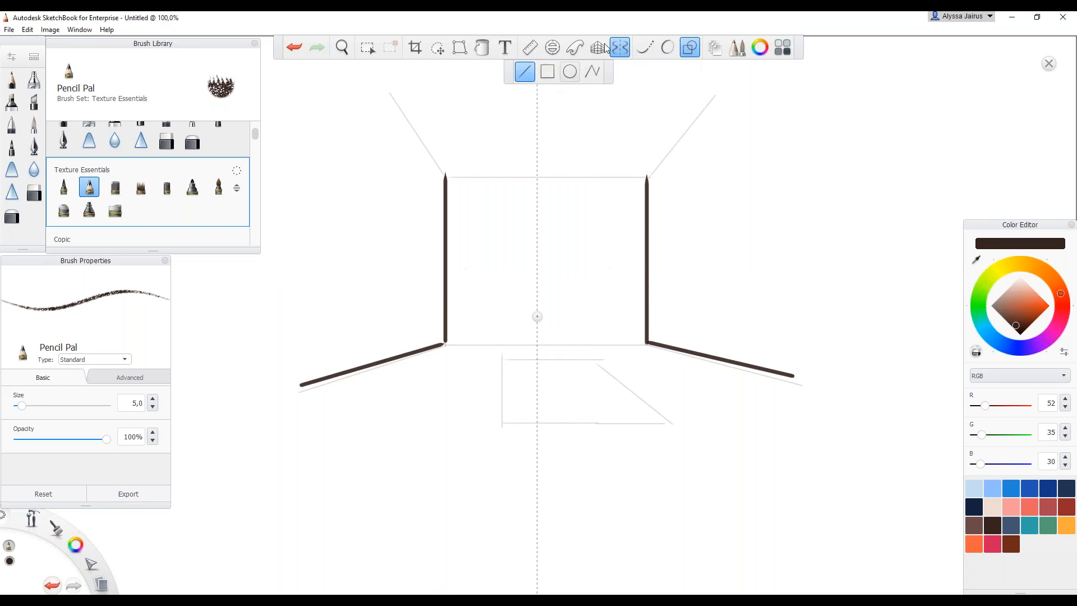
click(619, 48)
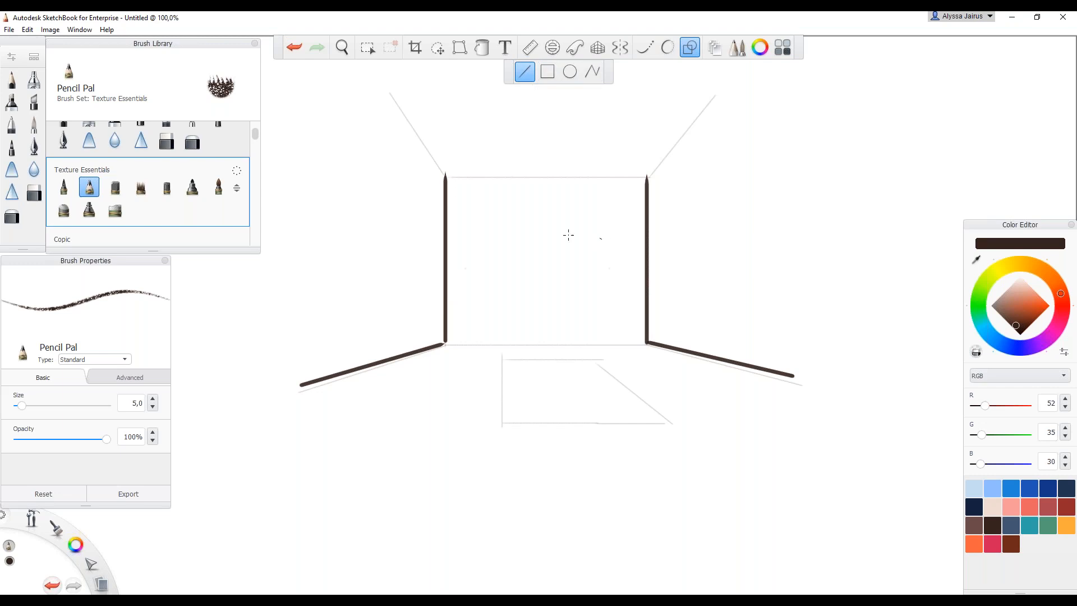
Draw three diagonal straight test lines over the room with Pencil Pal, and undo all three
drag(491, 330, 486, 340)
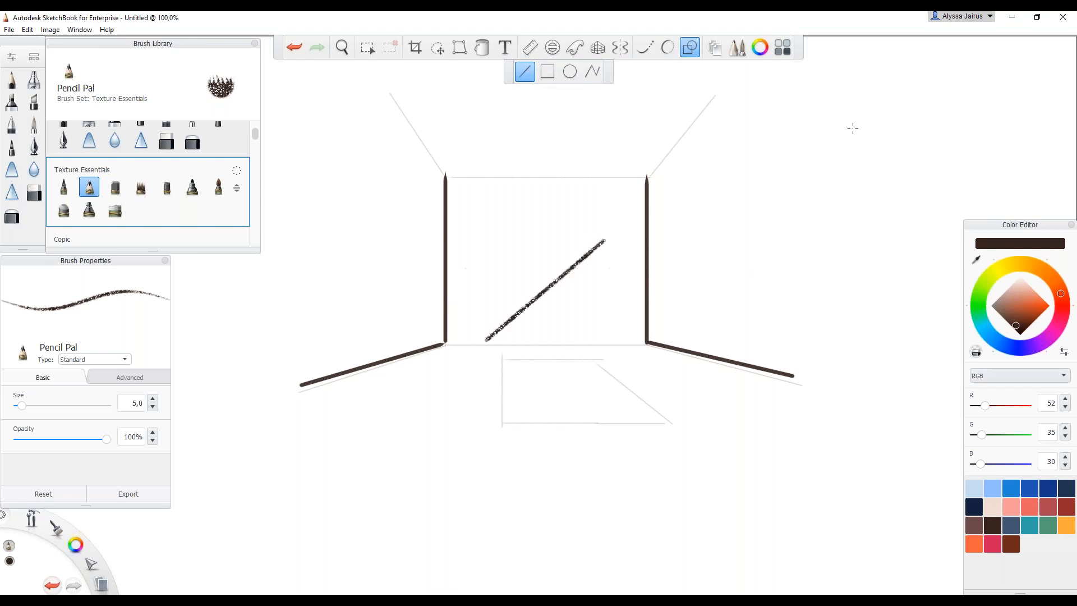
drag(573, 151, 573, 152)
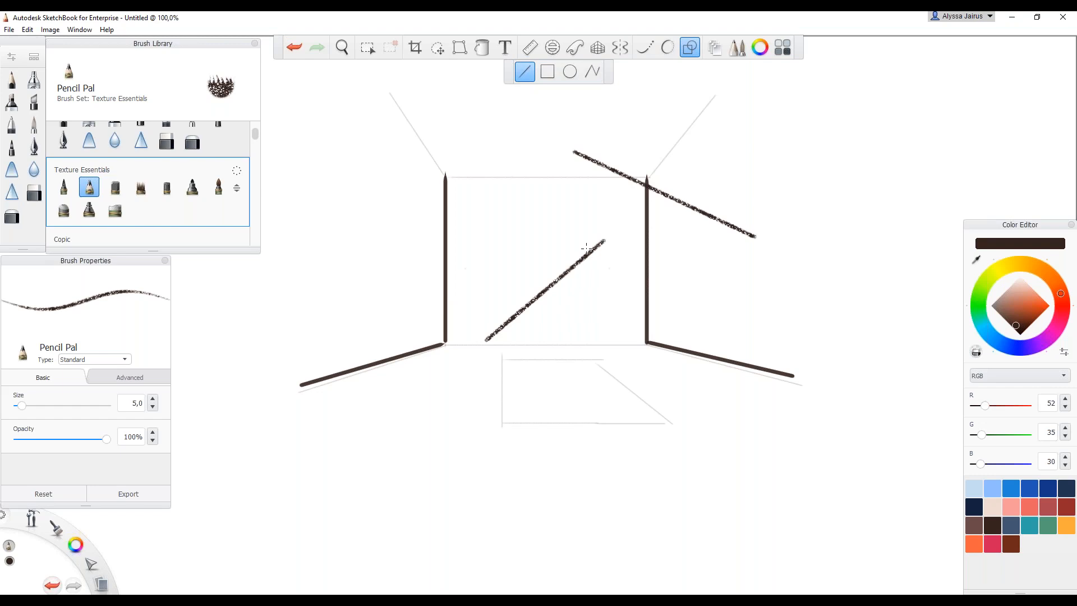
drag(518, 194, 496, 164)
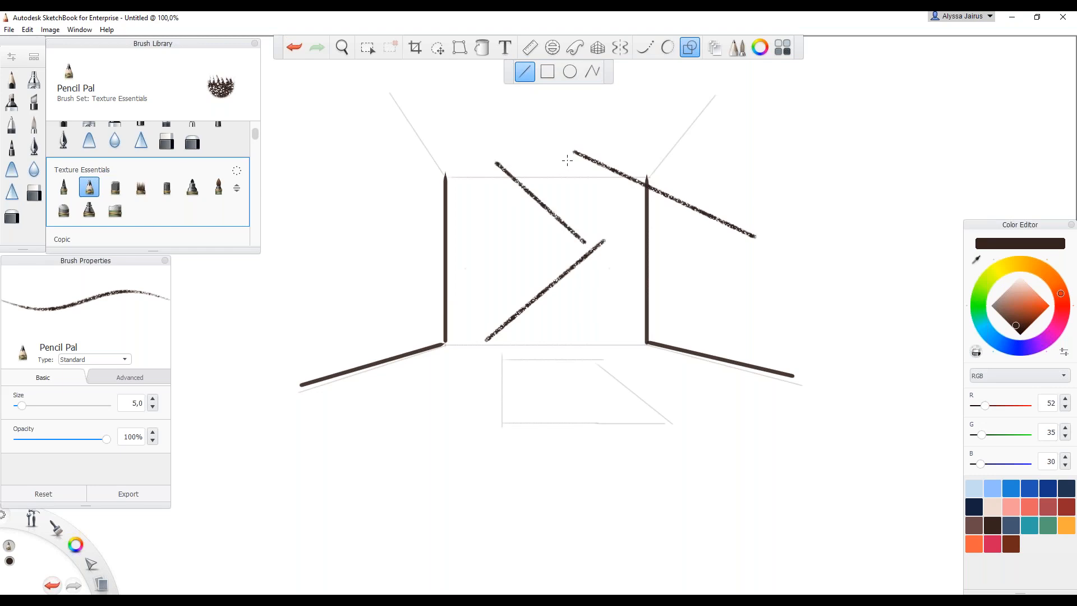
key(ctrl+z)
key(ctrl+z)
key(ctrl+z)
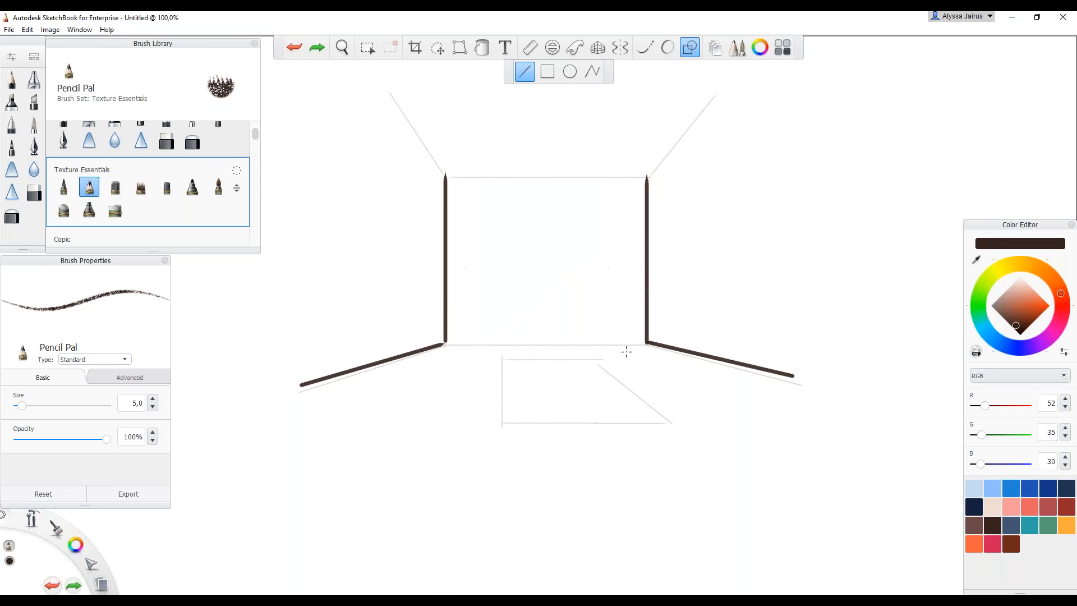
Look through the Brush Library sets from Basic down to Synthetic Paint
scroll(87, 207, up, 1)
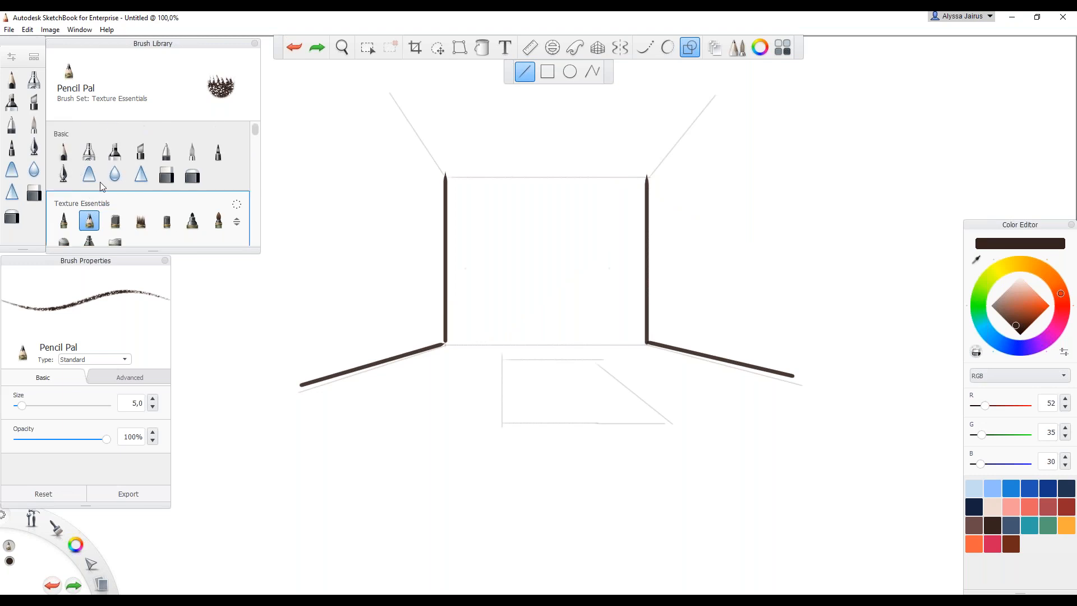
scroll(139, 175, up, 1)
scroll(180, 204, down, 3)
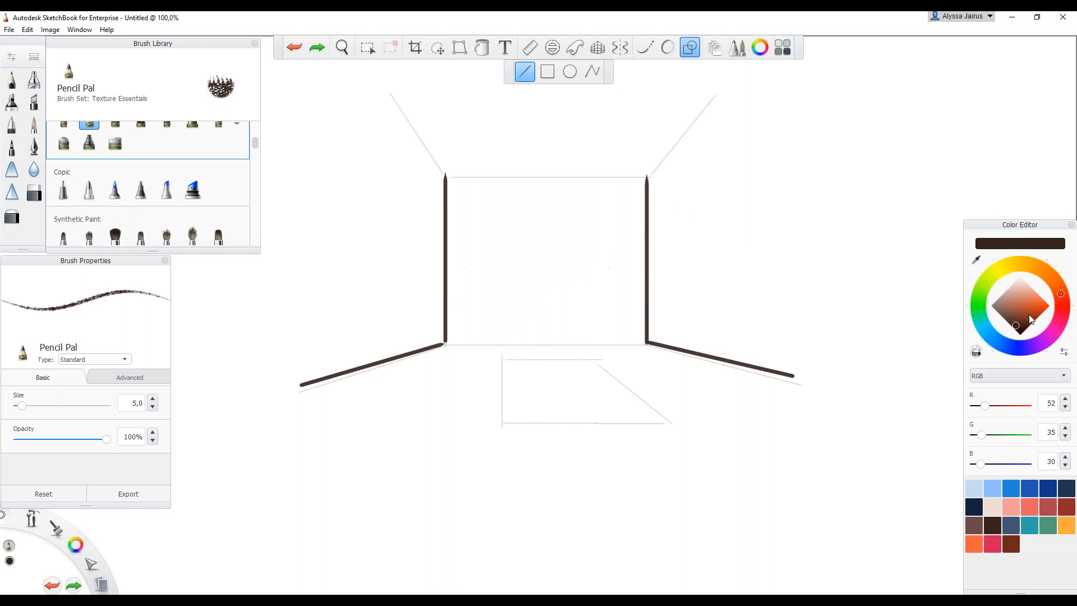
Close and reopen the Color Editor, and look through its options and color model list
click(1067, 353)
click(1068, 352)
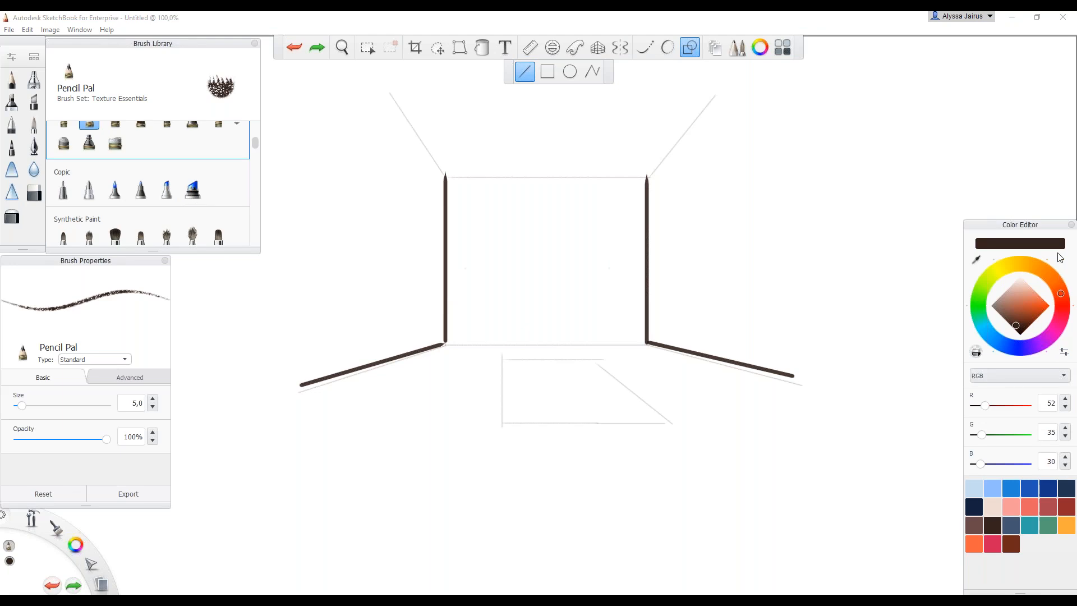
click(1071, 224)
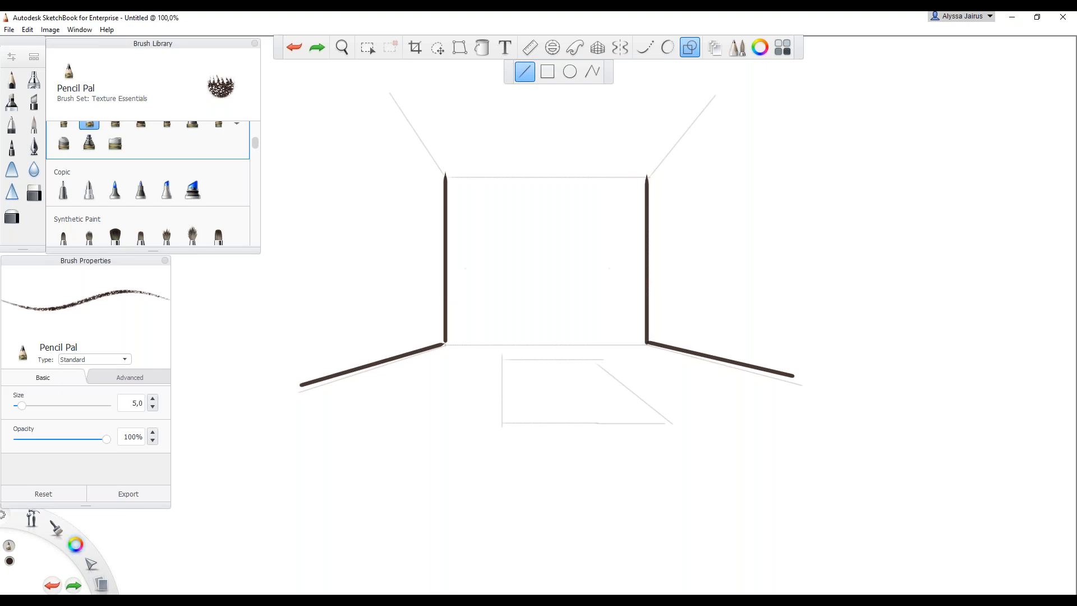
click(761, 48)
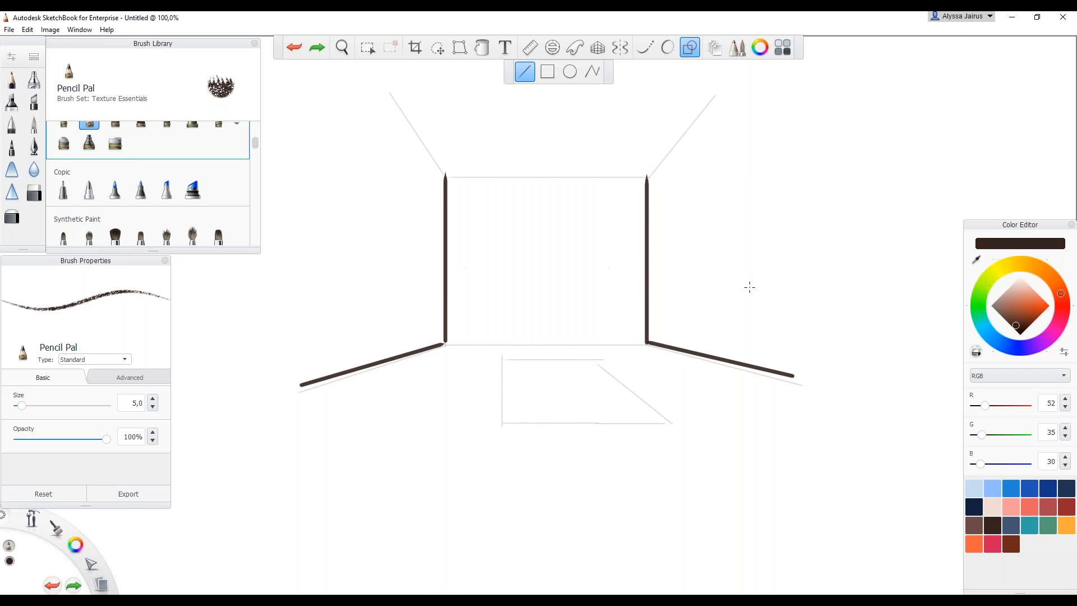
click(991, 376)
click(1004, 407)
click(998, 384)
click(990, 385)
Examine the default canvas size and resolution settings in Preferences, and cancel the dialog
scroll(556, 197, down, 3)
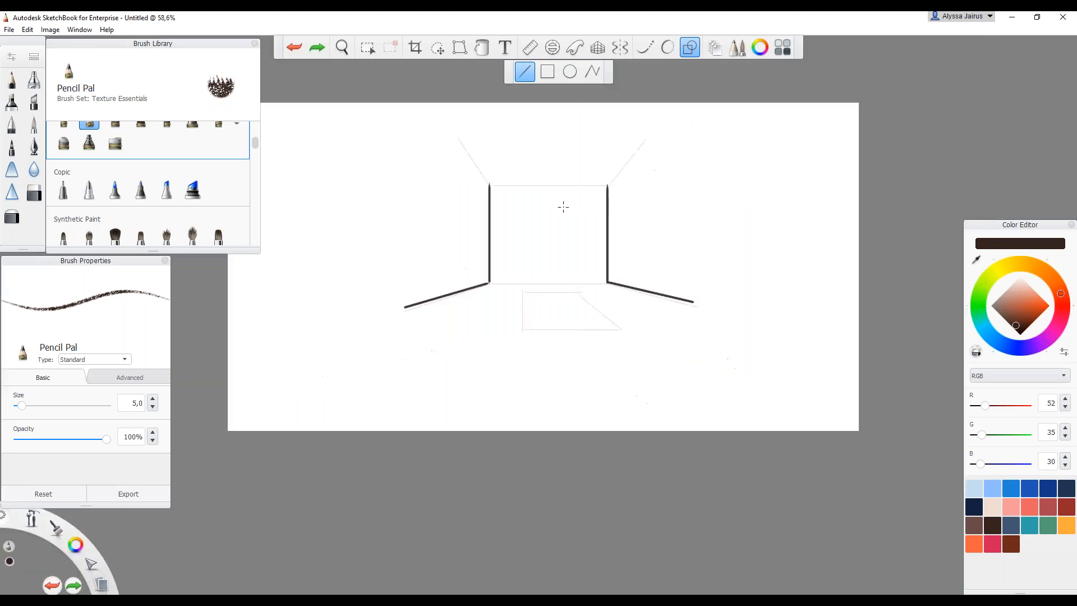
scroll(444, 165, down, 1)
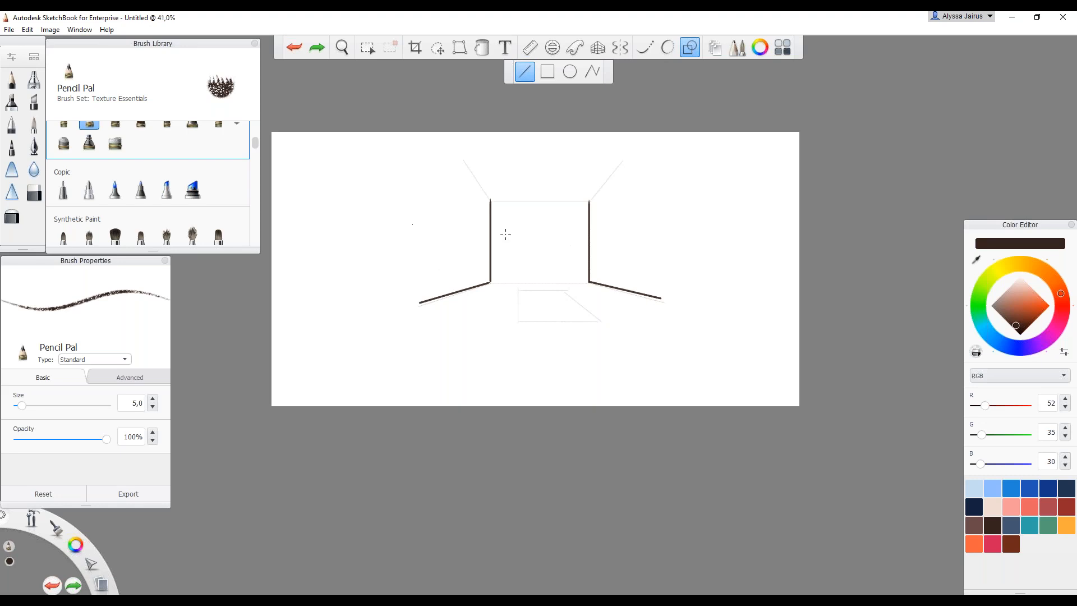
scroll(359, 180, down, 3)
scroll(351, 172, up, 4)
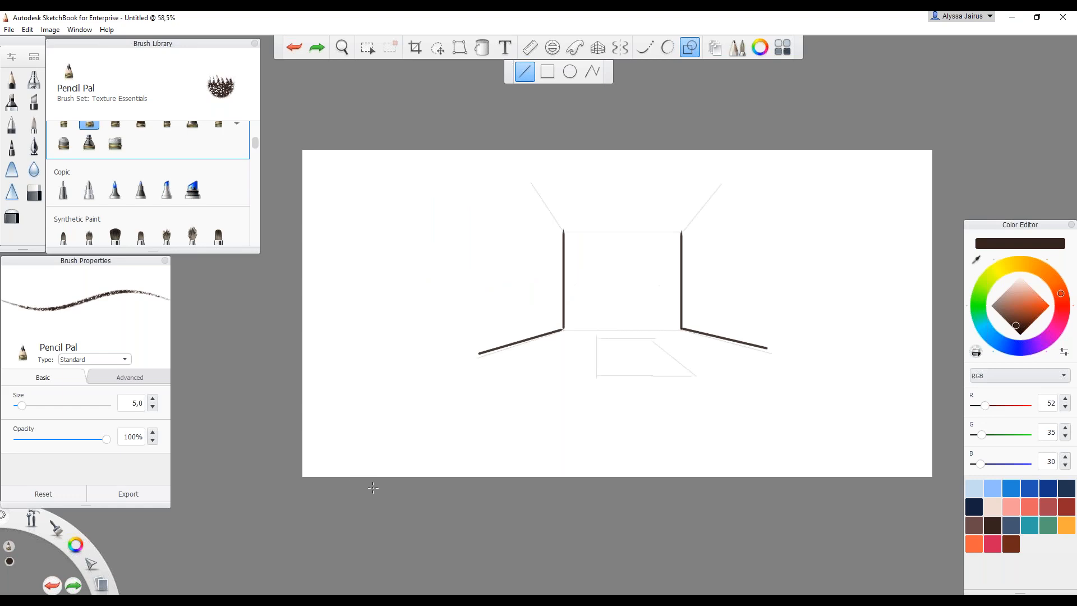
click(56, 34)
mouse_move(28, 29)
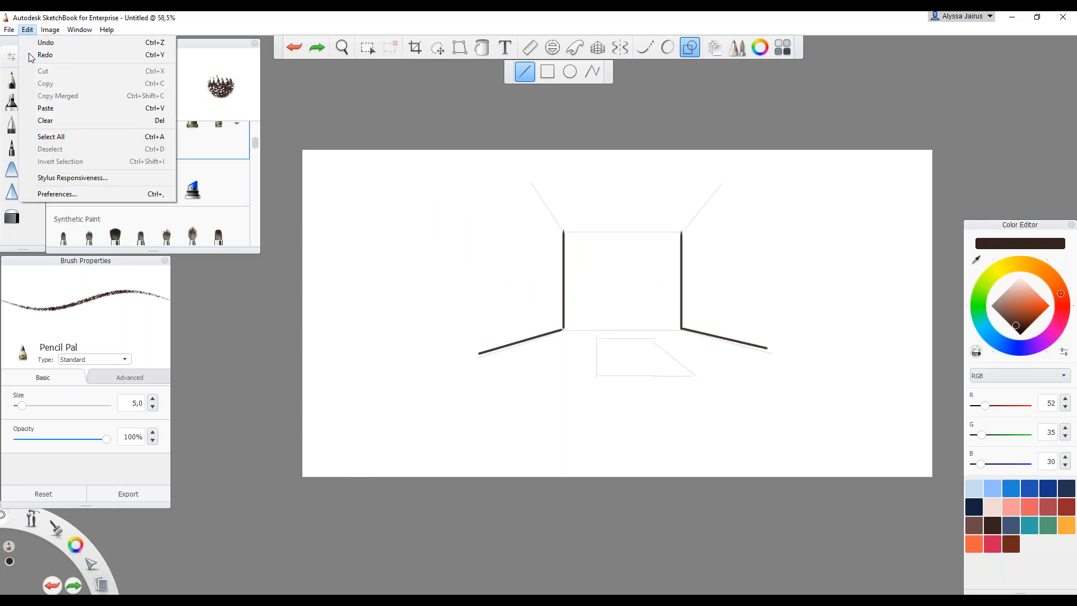
click(59, 193)
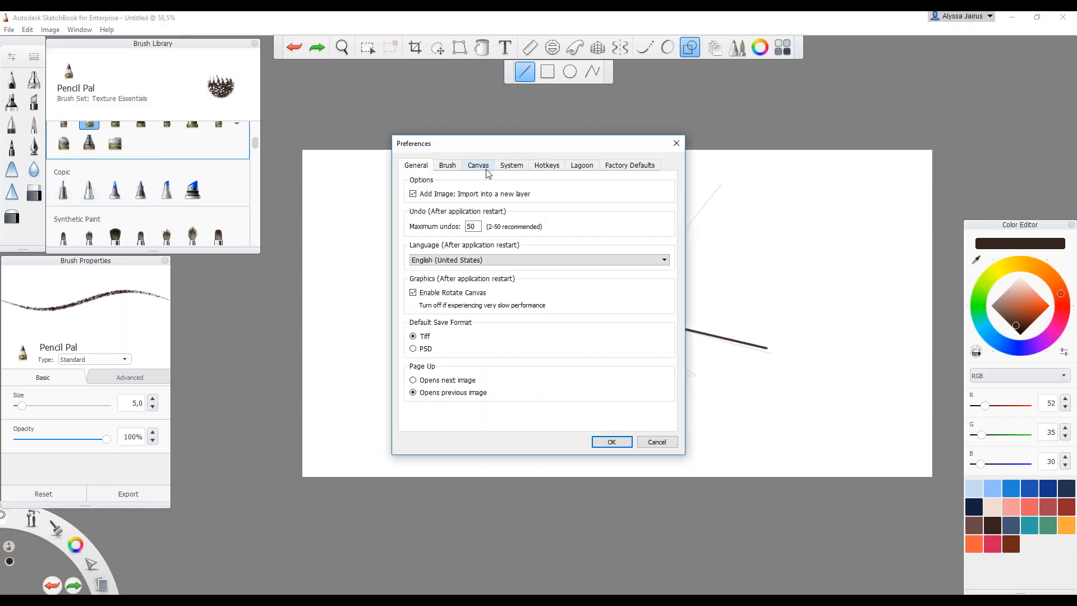
click(478, 167)
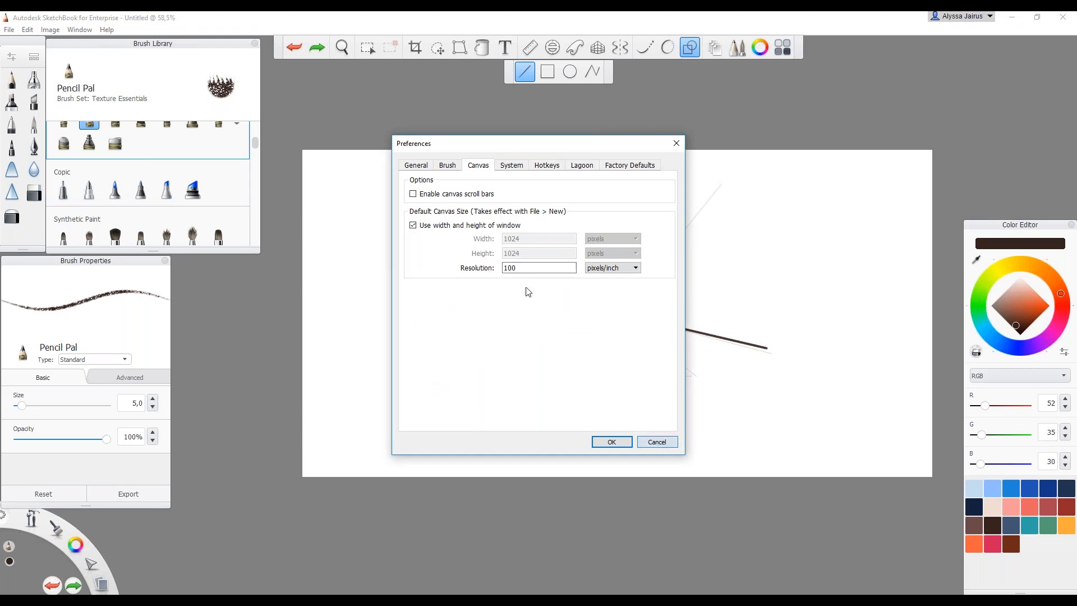
click(657, 443)
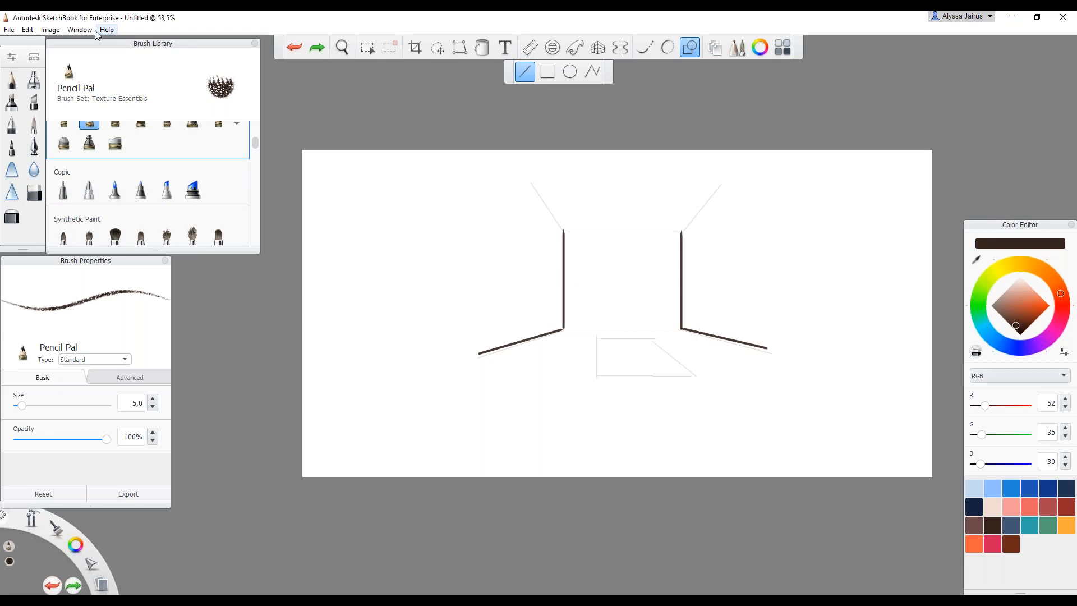
click(76, 29)
mouse_move(53, 29)
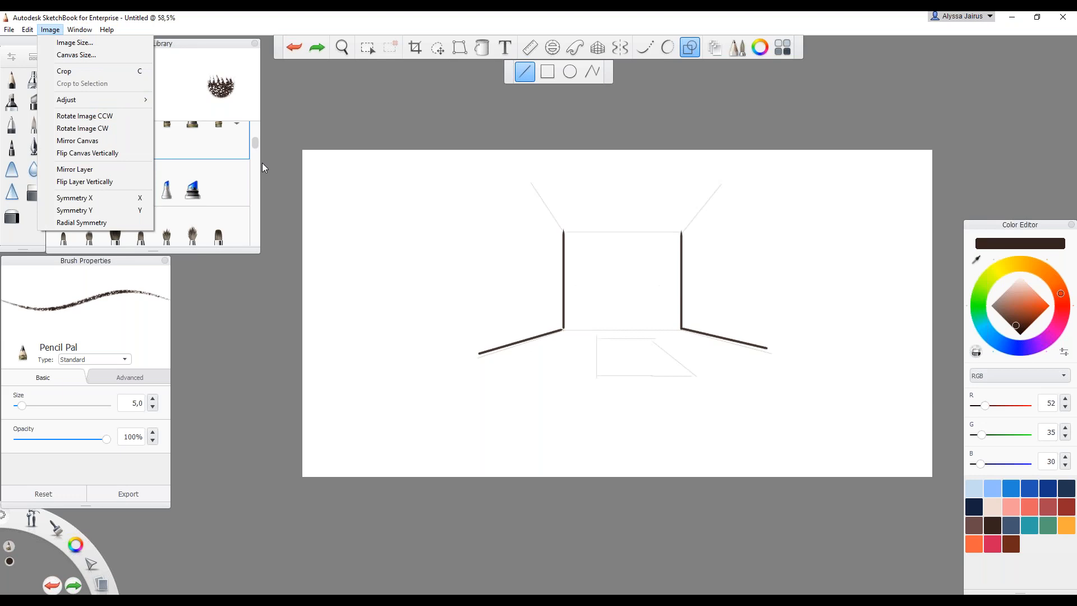
click(213, 17)
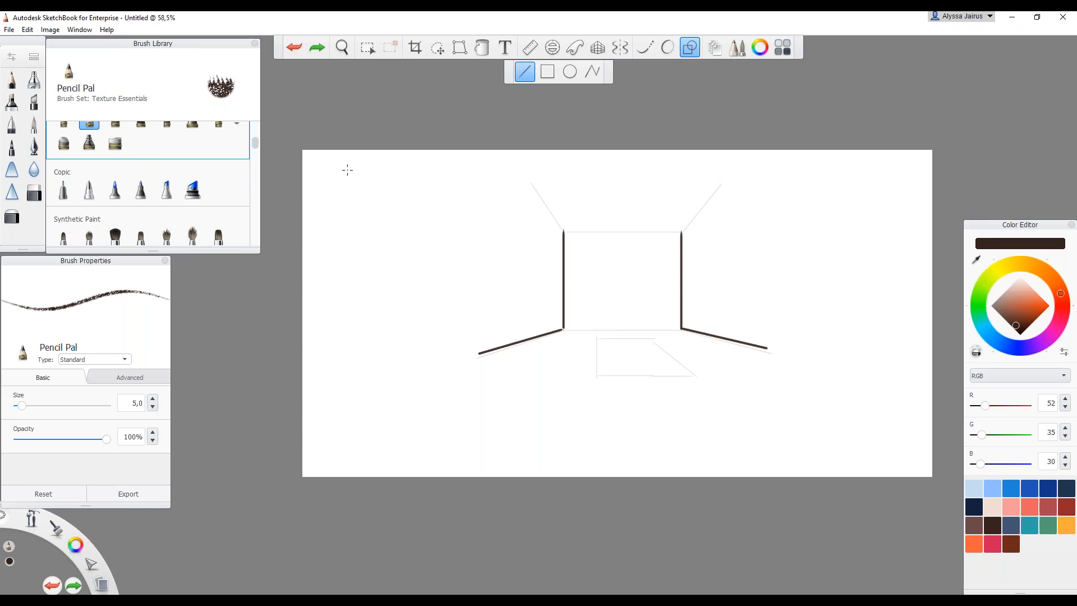
Start opening an existing image file, discarding the unsaved changes to the room drawing
click(11, 30)
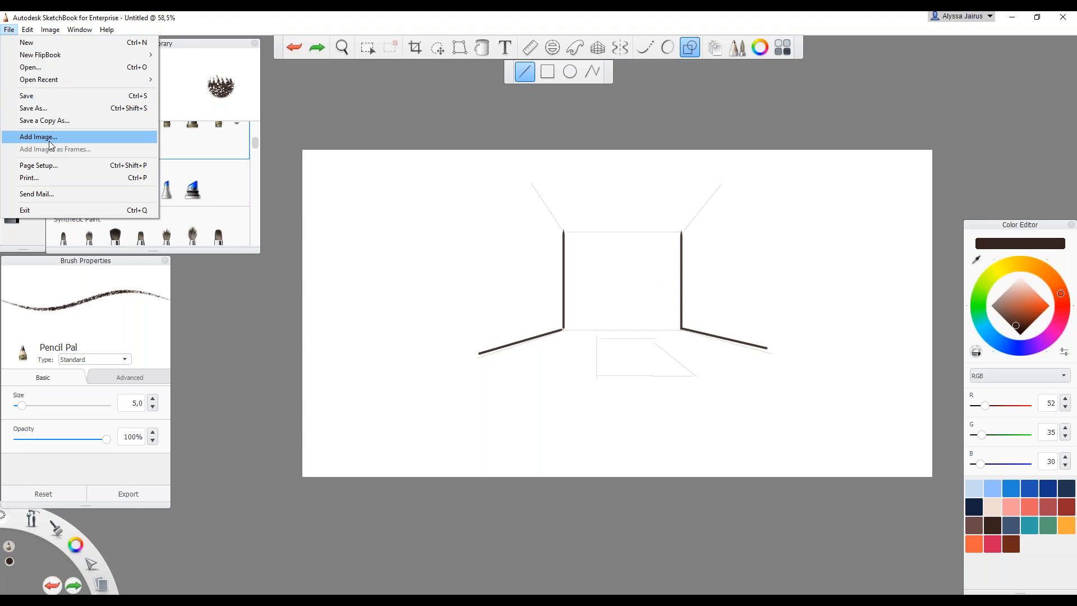
click(35, 68)
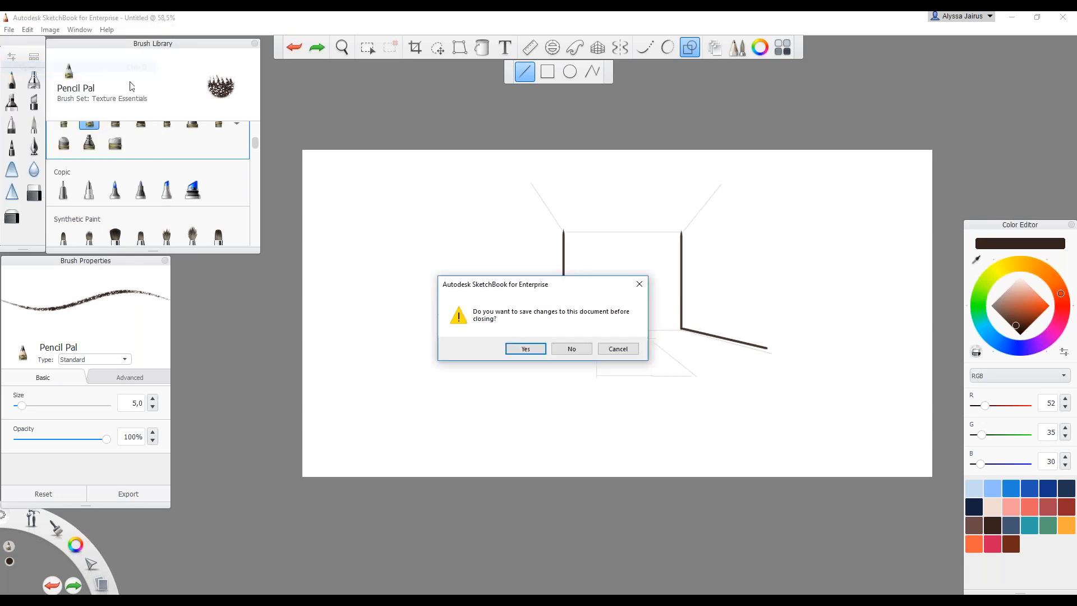
click(572, 348)
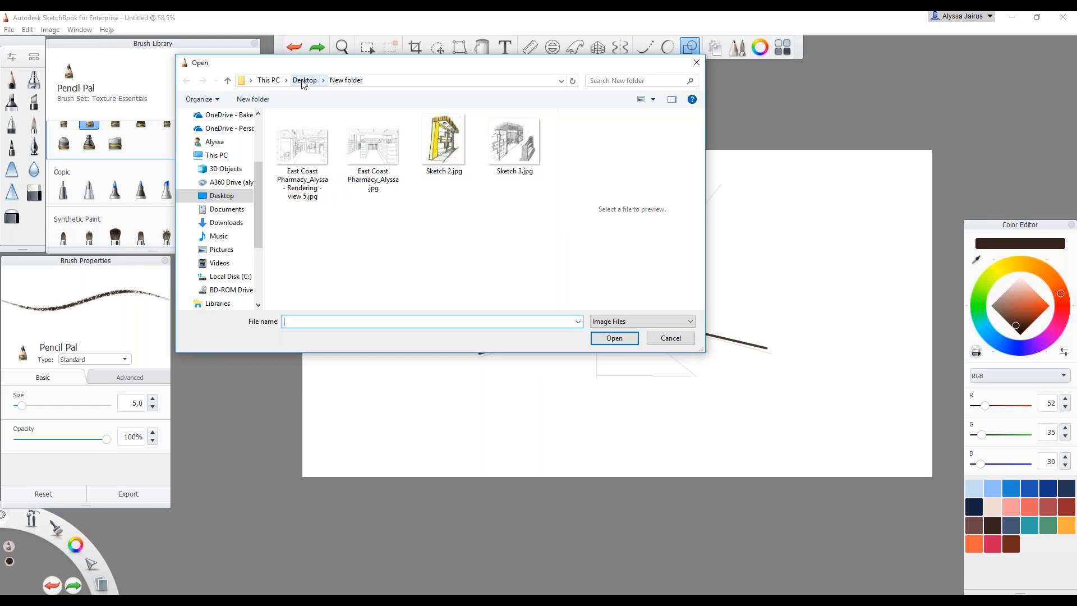
Open Sketch.jpg from the Using Sketchbook for Presentations folder under Documents, Work and Webinars
click(221, 210)
scroll(393, 233, down, 1)
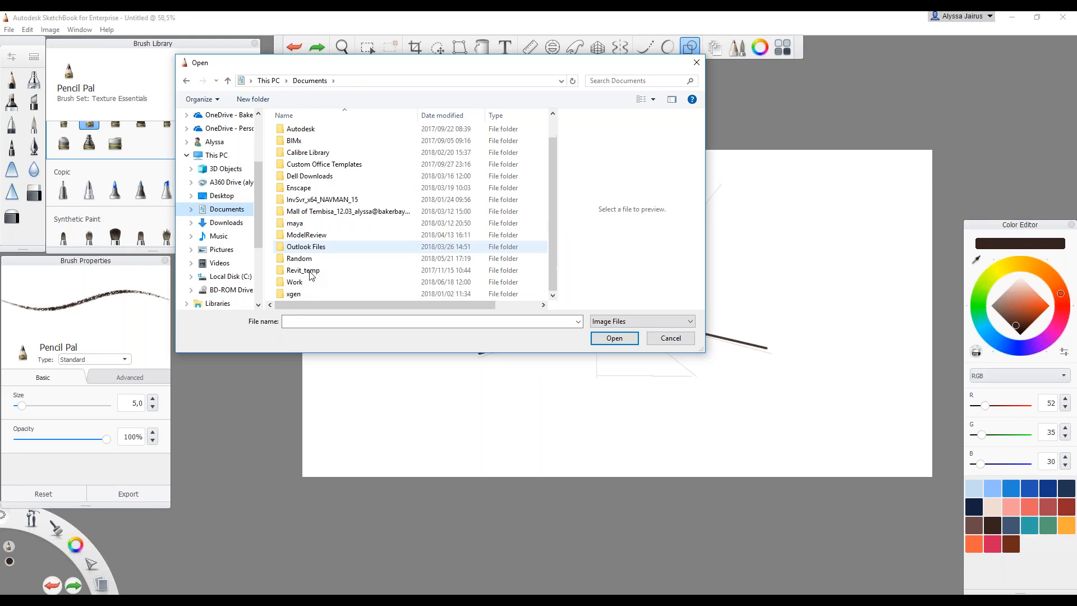
click(303, 285)
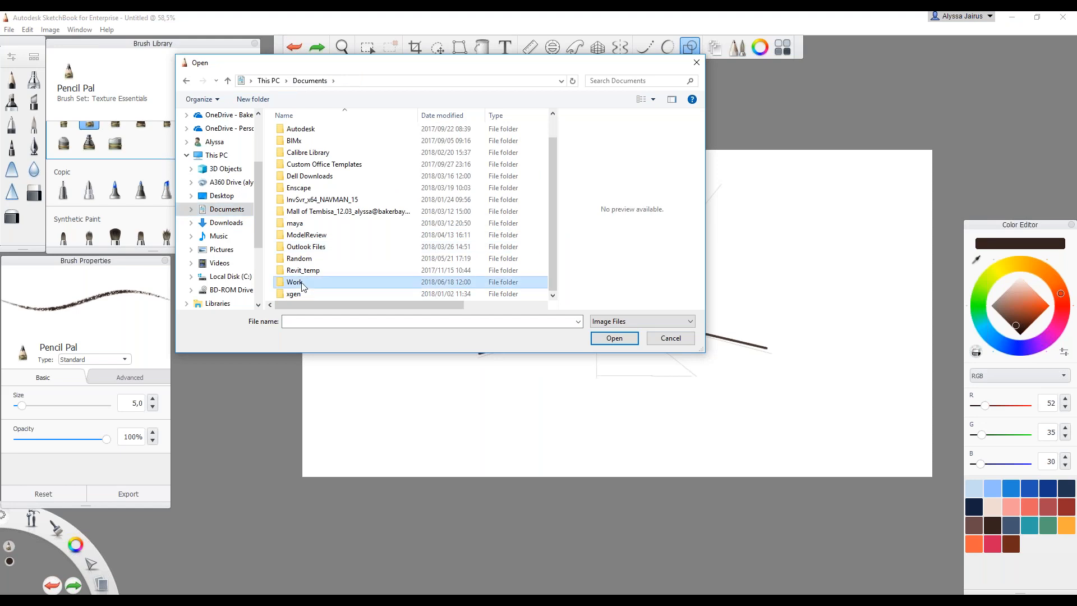
double_click(303, 286)
double_click(311, 220)
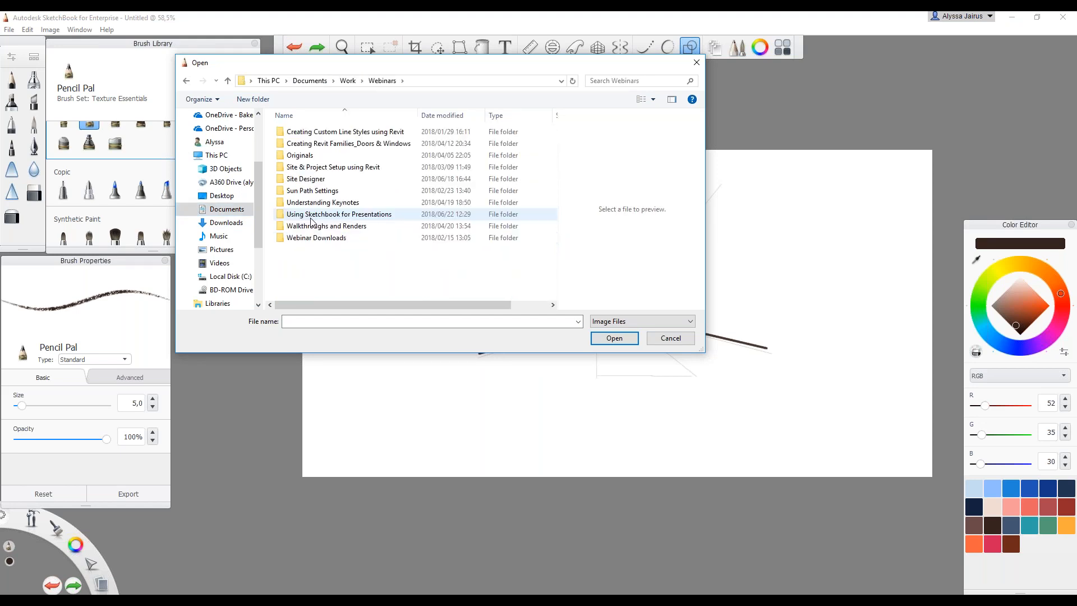
double_click(311, 220)
click(443, 143)
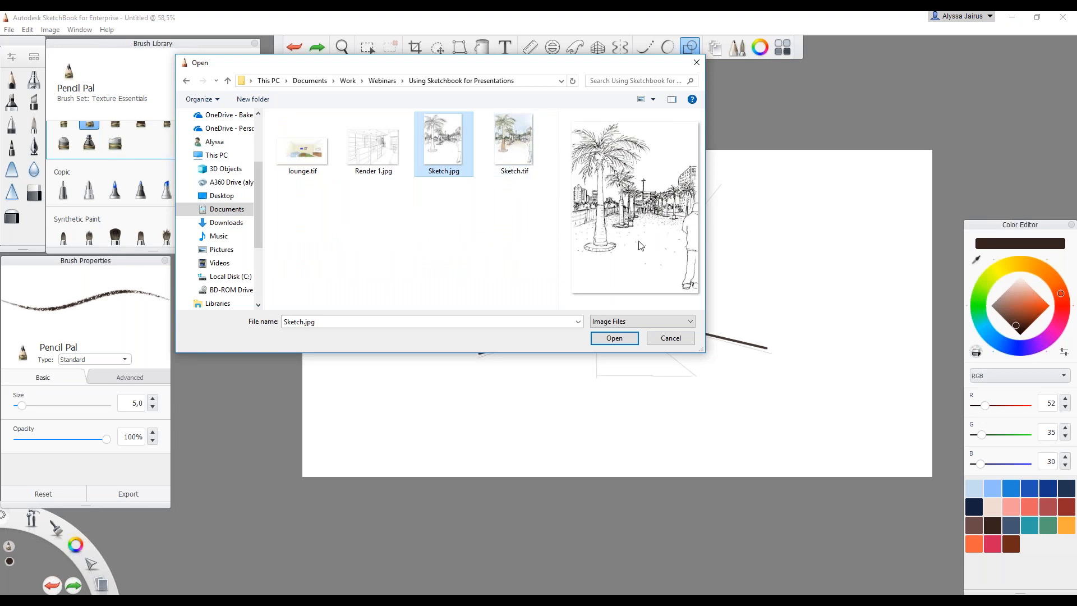
click(620, 340)
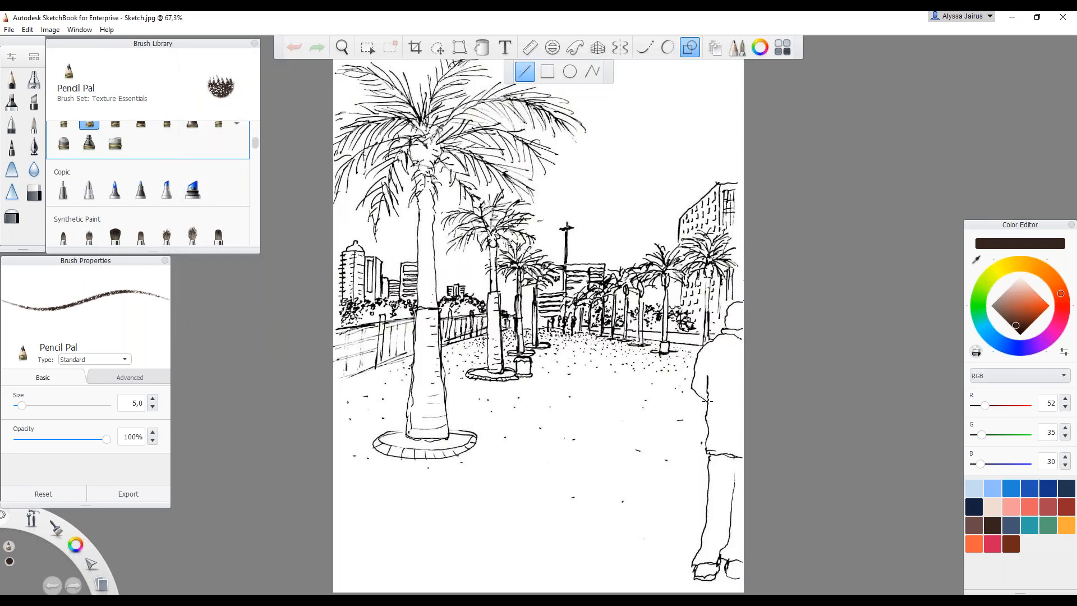
Choose the Wet Frayed Bristles brush from the Artist set and set its size to 25.3
scroll(708, 399, down, 2)
scroll(626, 265, up, 1)
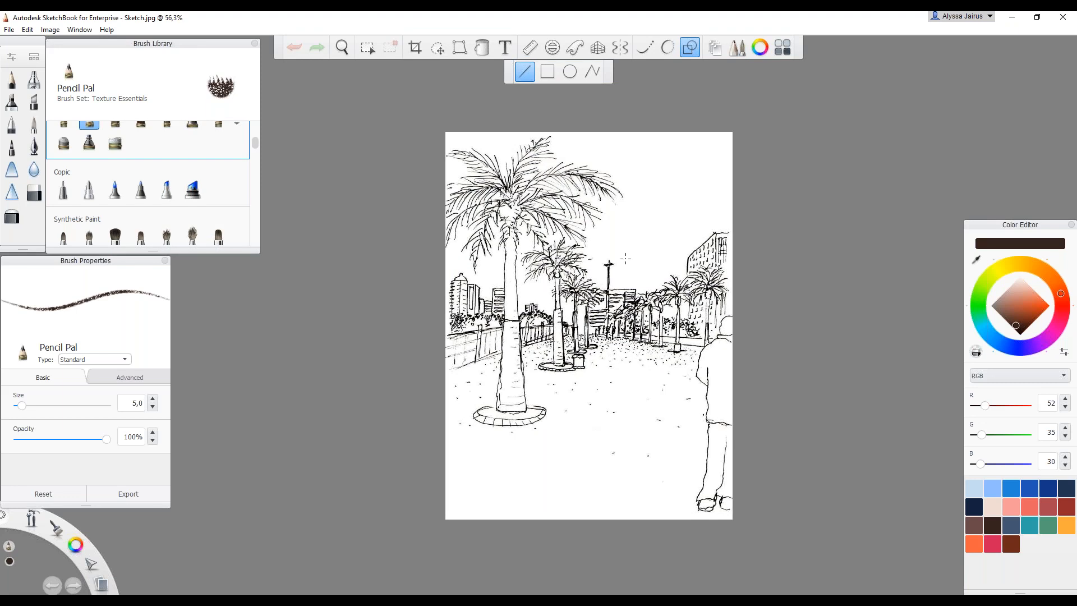
scroll(627, 259, up, 1)
scroll(630, 271, down, 1)
scroll(193, 184, down, 5)
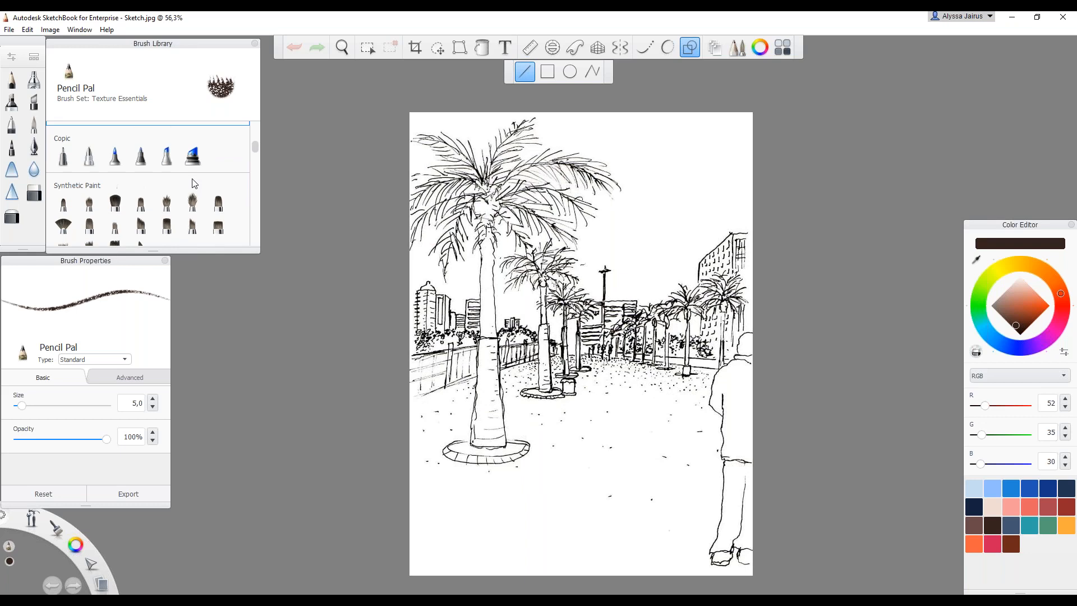
scroll(192, 184, down, 6)
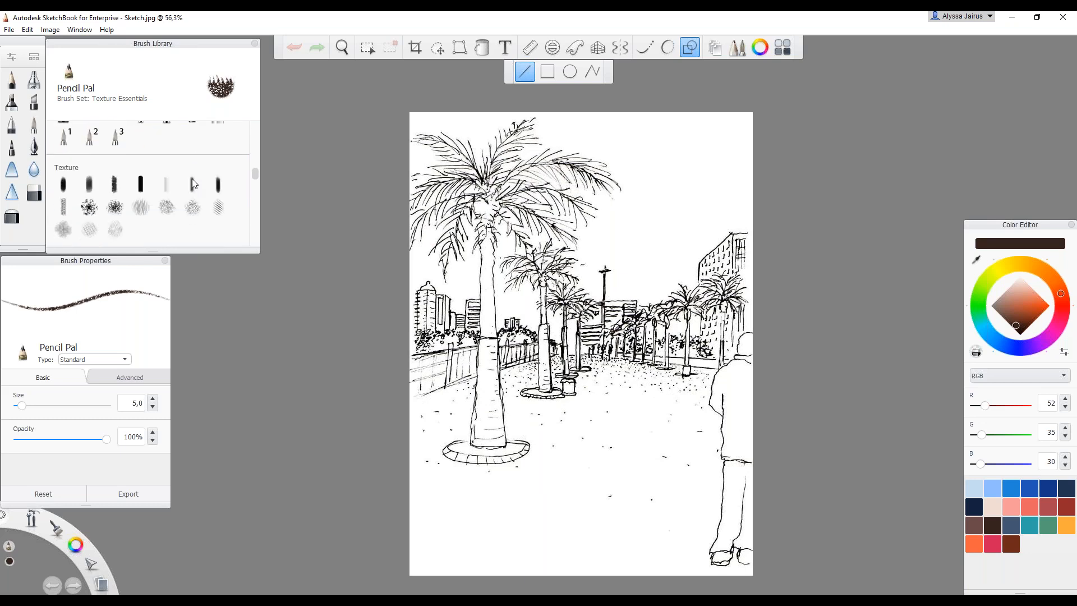
scroll(192, 183, down, 2)
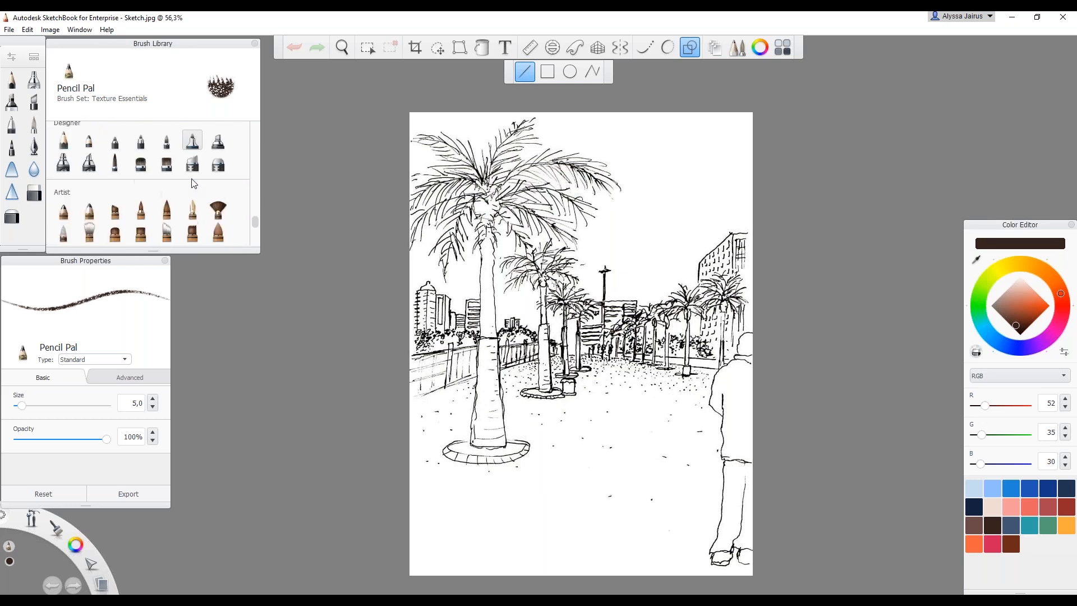
scroll(192, 184, down, 1)
click(192, 198)
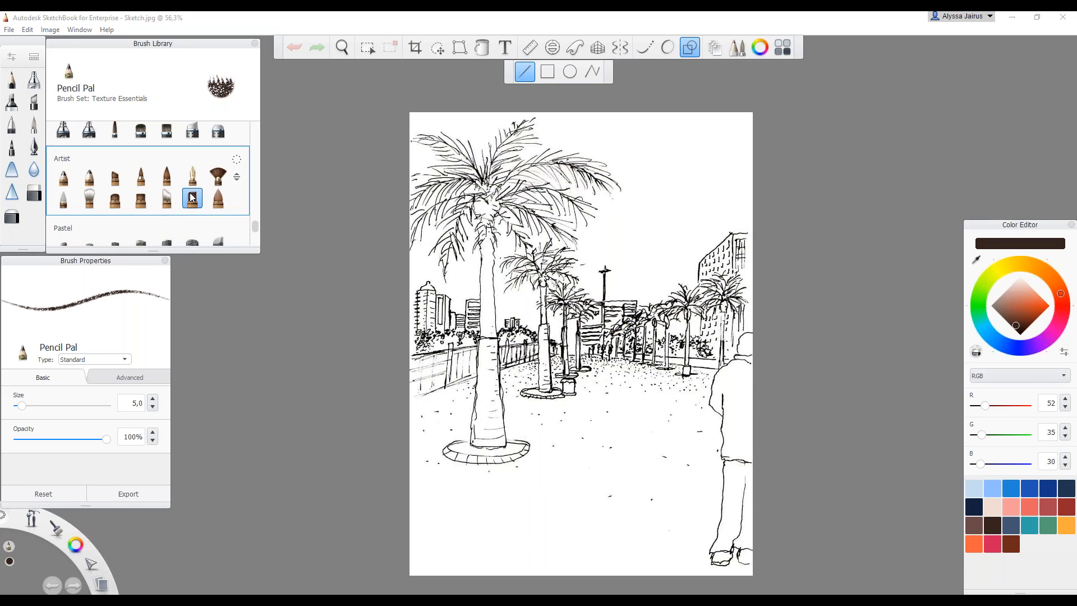
click(219, 197)
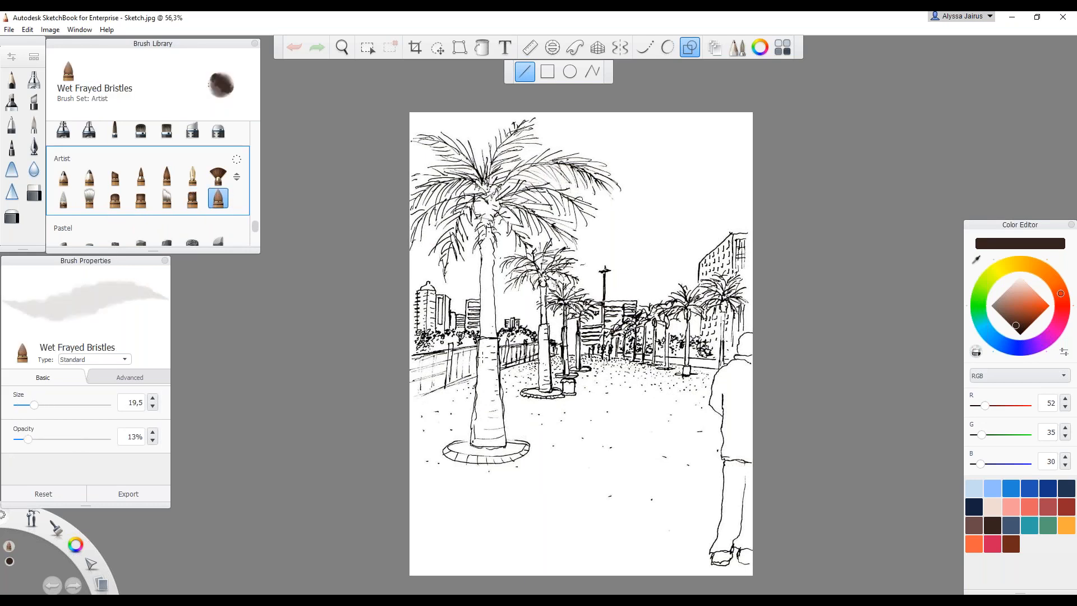
drag(35, 405, 40, 409)
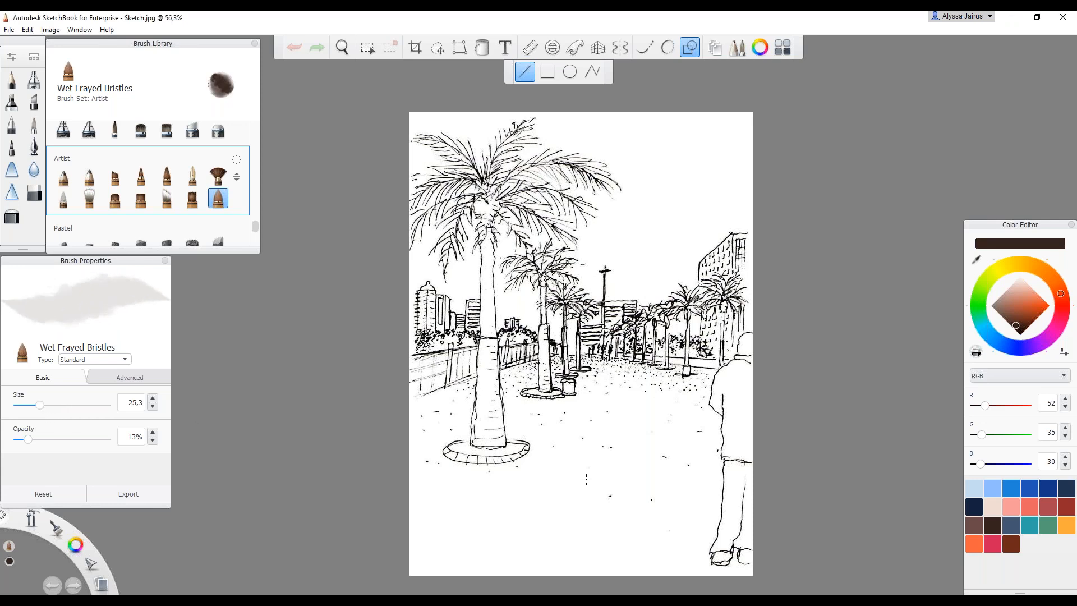
Turn off the straight-line draw style, undoing the trial strokes made on the pavement
drag(611, 454, 612, 456)
key(ctrl+z)
click(694, 49)
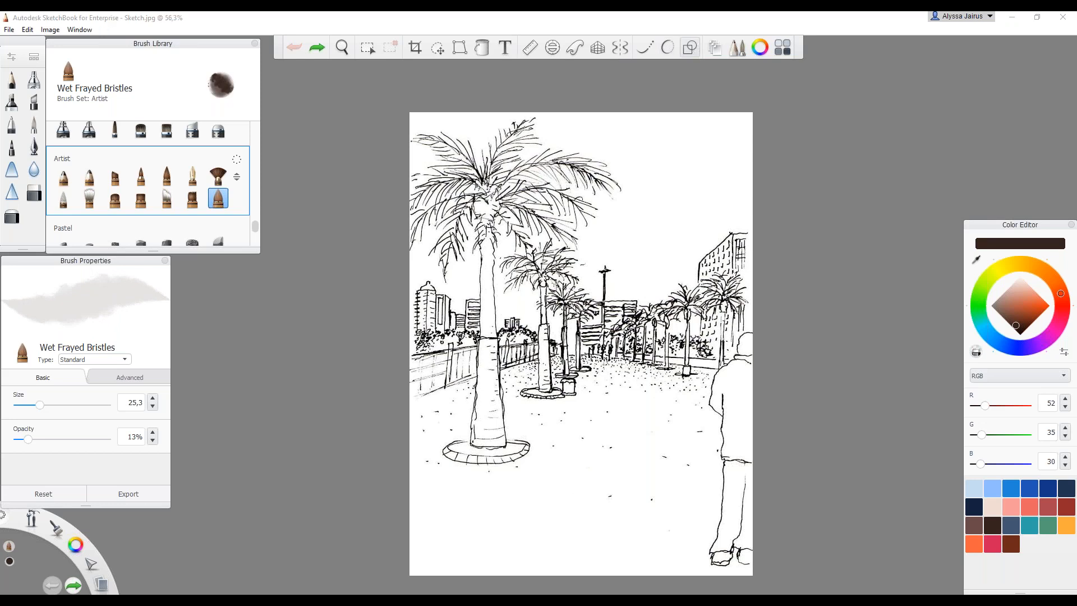
mouse_move(599, 430)
mouse_down()
mouse_move(568, 506)
mouse_move(597, 443)
mouse_move(624, 442)
mouse_move(578, 498)
mouse_move(607, 446)
mouse_up()
click(52, 585)
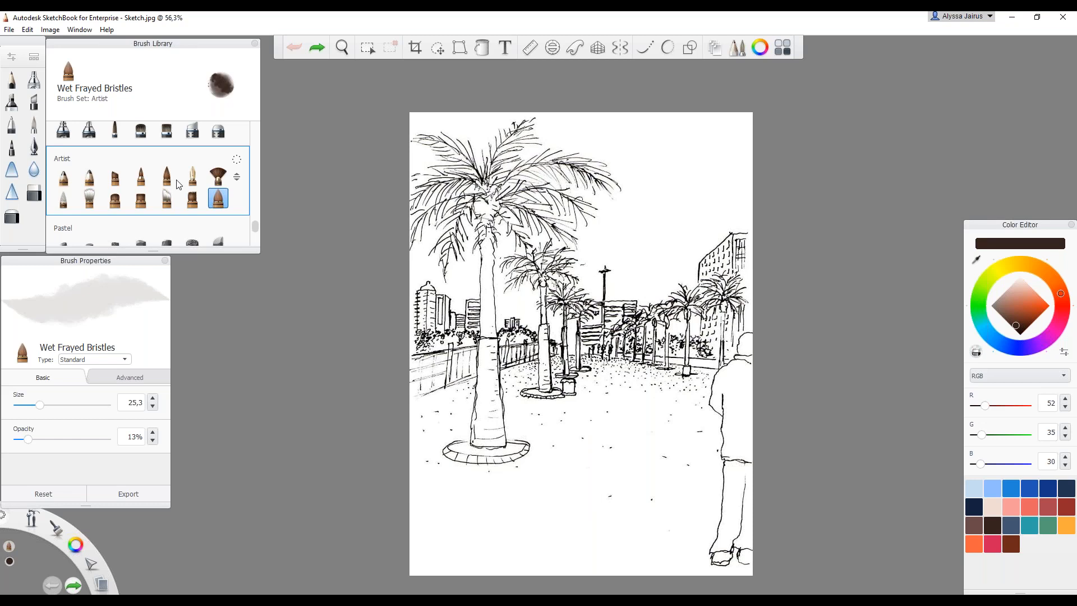
Paint a light grey-brown wash over the pavement between the trees and the man, undoing the overly dark overlapping stroke
mouse_move(600, 363)
mouse_down()
mouse_move(613, 387)
mouse_move(587, 397)
mouse_up()
mouse_move(645, 387)
mouse_down()
mouse_move(668, 396)
mouse_move(635, 412)
mouse_move(530, 422)
mouse_move(511, 399)
mouse_move(516, 371)
mouse_move(507, 374)
mouse_move(572, 412)
mouse_up()
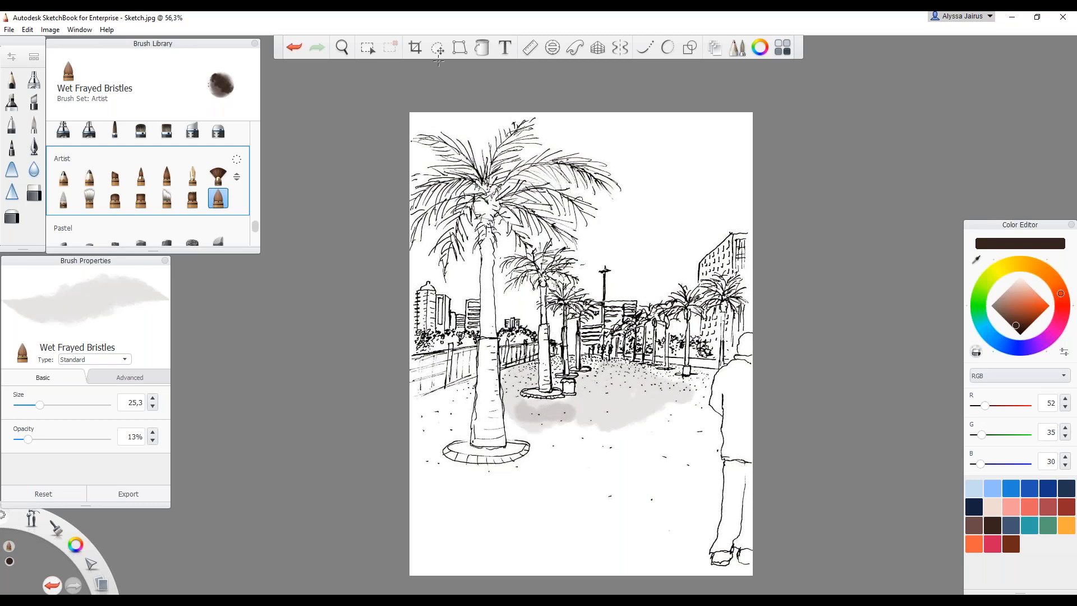
click(299, 48)
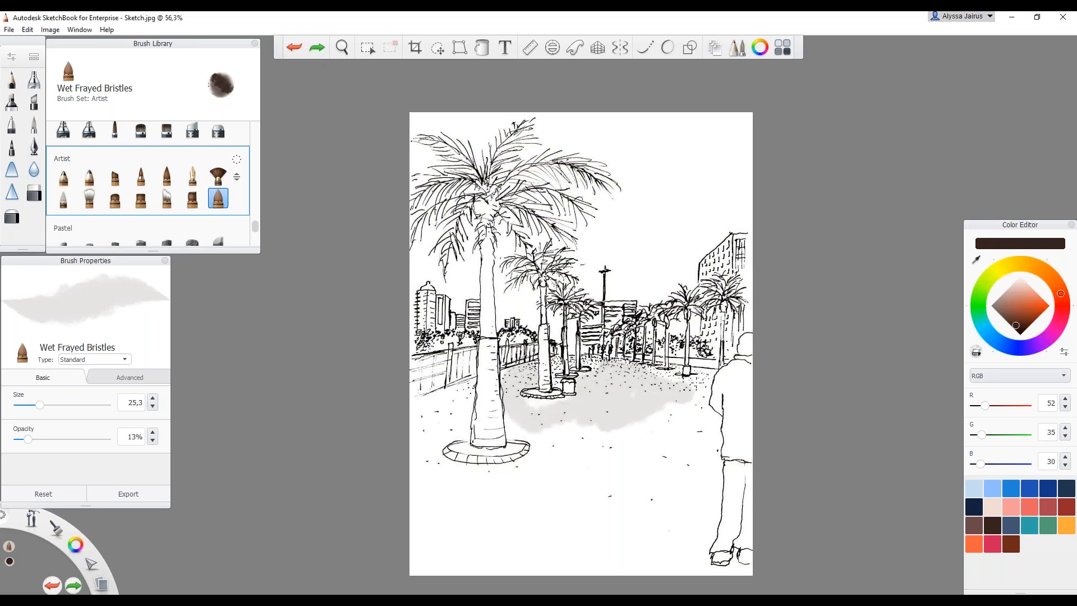
mouse_move(700, 383)
mouse_down()
mouse_move(694, 412)
mouse_move(668, 423)
mouse_move(554, 435)
mouse_move(679, 444)
mouse_move(571, 474)
mouse_move(557, 462)
mouse_move(471, 485)
mouse_move(429, 451)
mouse_move(461, 399)
mouse_up()
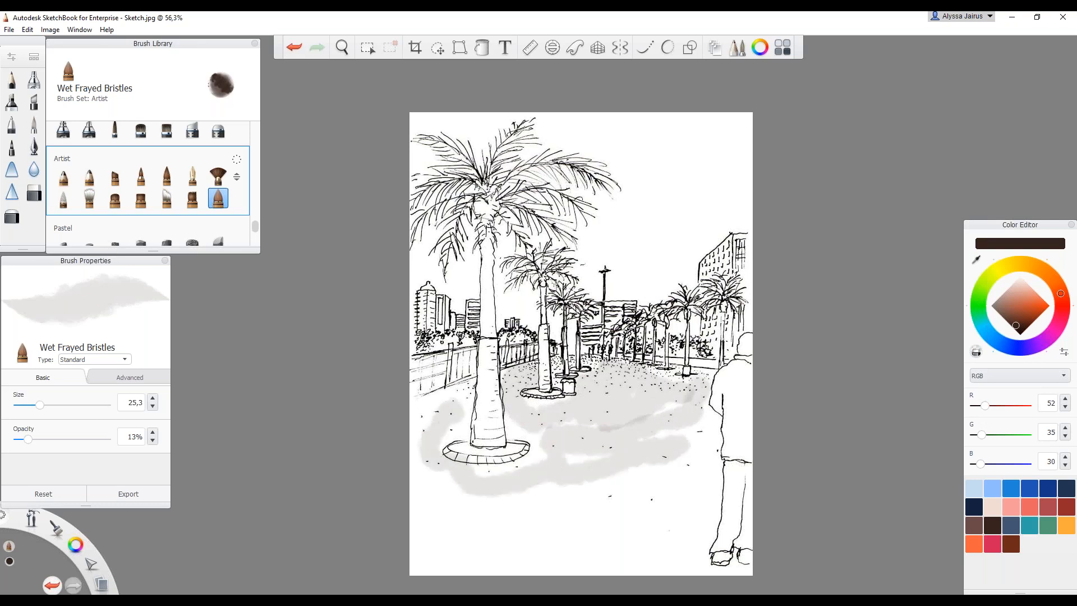
Blend and spread the pavement wash with Smudge Flat Brush 3 from the Smudge set
scroll(150, 183, down, 2)
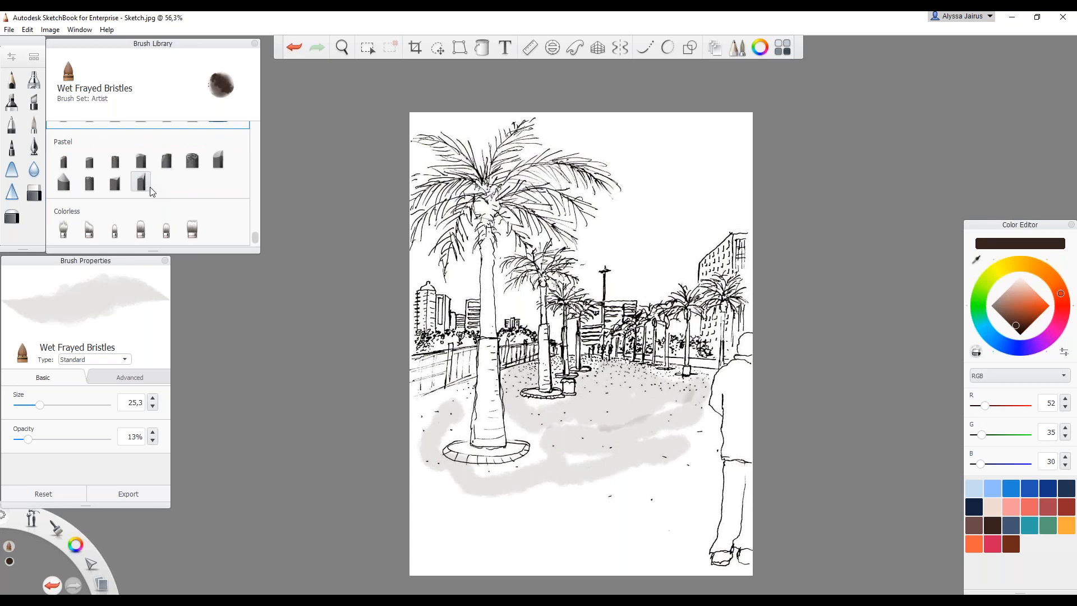
scroll(173, 222, up, 2)
scroll(169, 219, down, 5)
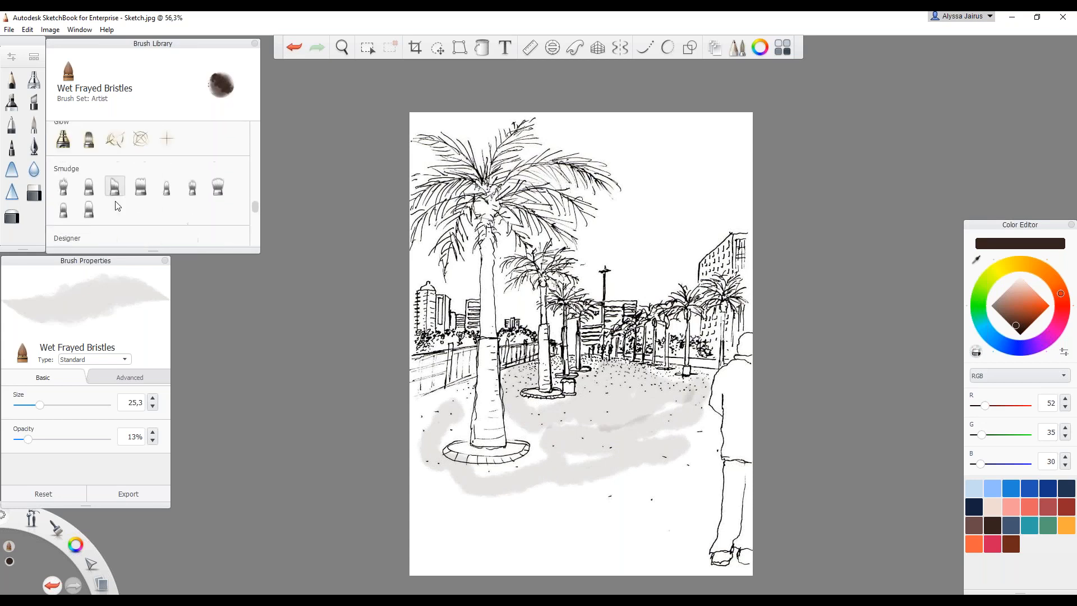
click(88, 187)
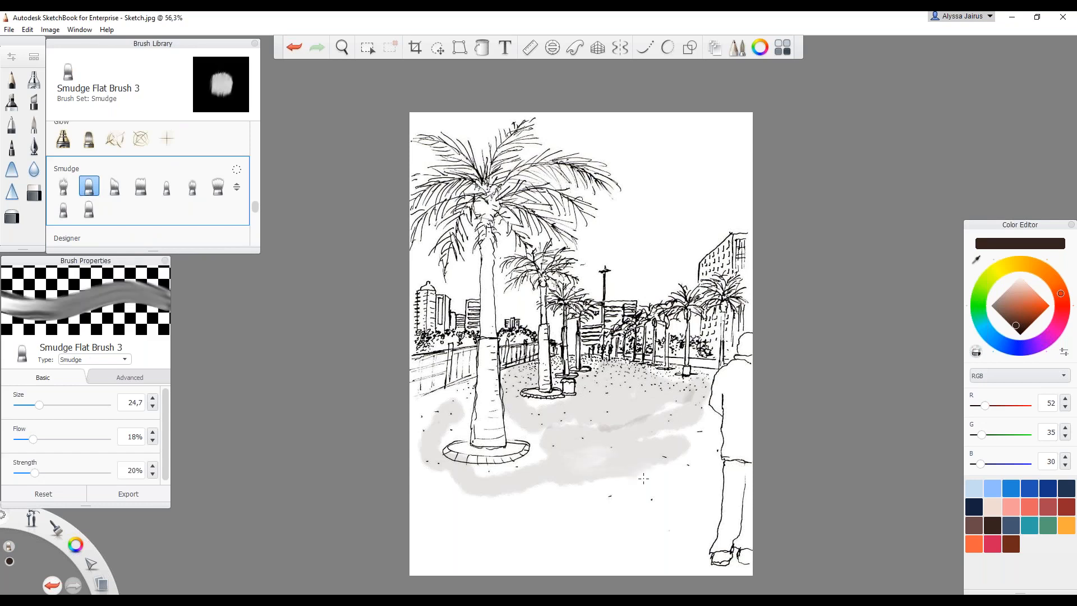
mouse_move(667, 463)
mouse_down()
mouse_move(652, 442)
mouse_move(684, 430)
mouse_move(656, 445)
mouse_move(670, 411)
mouse_move(666, 436)
mouse_up()
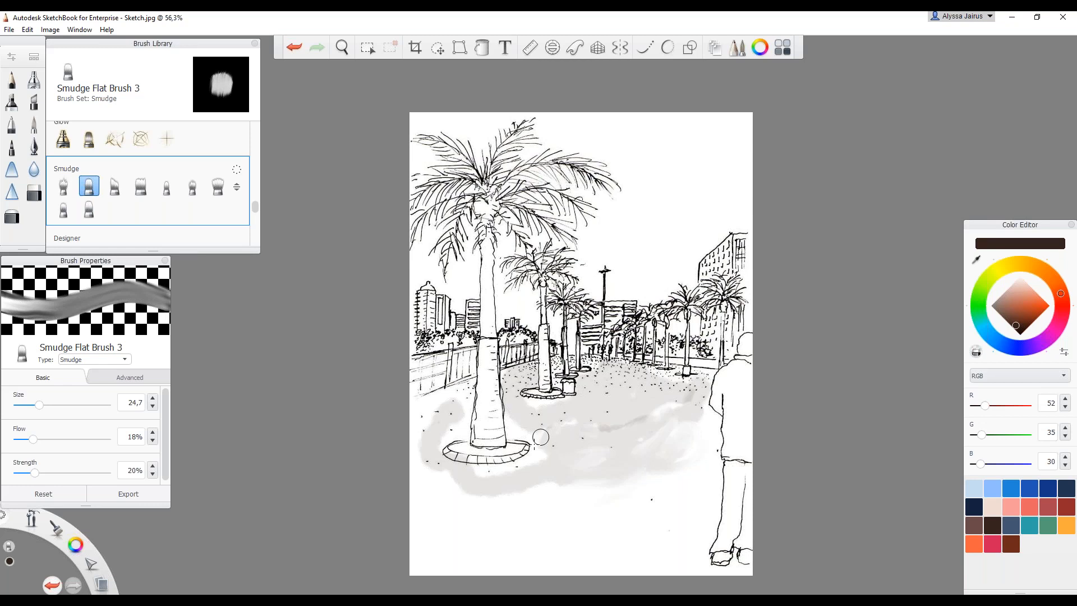
mouse_move(517, 471)
mouse_down()
mouse_move(461, 490)
mouse_move(439, 476)
mouse_up()
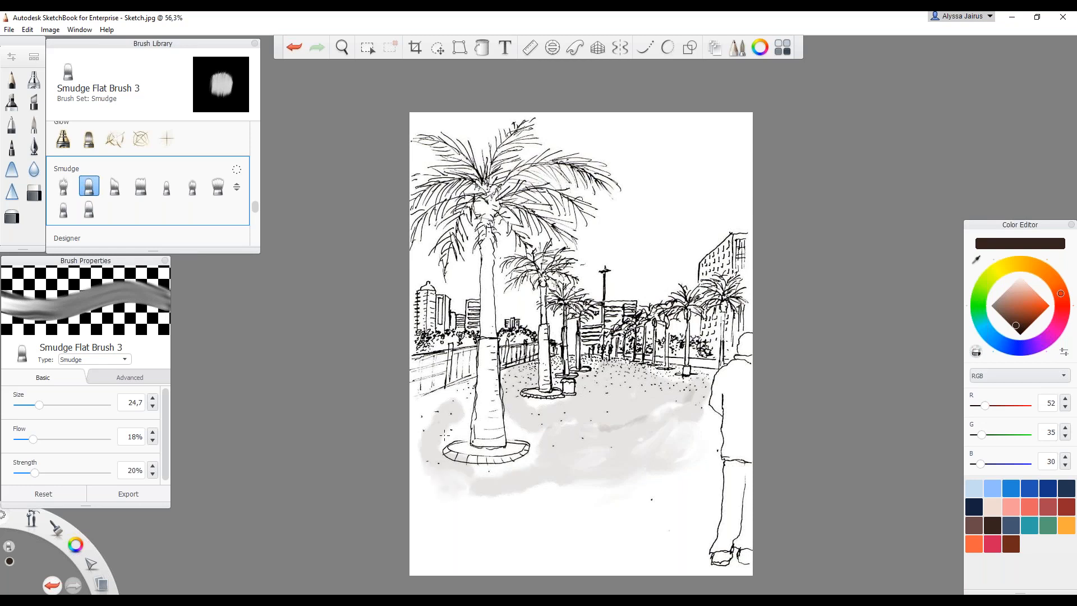
mouse_move(456, 427)
mouse_down()
mouse_move(462, 394)
mouse_move(441, 411)
mouse_up()
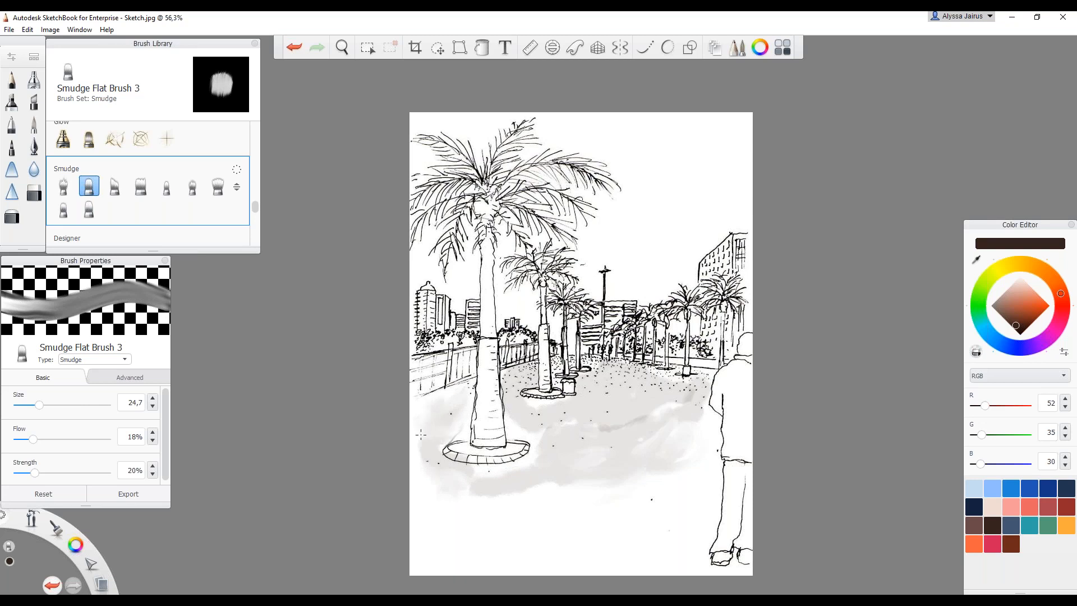
mouse_move(547, 428)
mouse_down()
mouse_move(527, 462)
mouse_move(538, 470)
mouse_move(514, 477)
mouse_move(561, 466)
mouse_up()
mouse_move(667, 417)
mouse_down()
mouse_move(643, 415)
mouse_move(607, 430)
mouse_move(677, 435)
mouse_move(669, 403)
mouse_up()
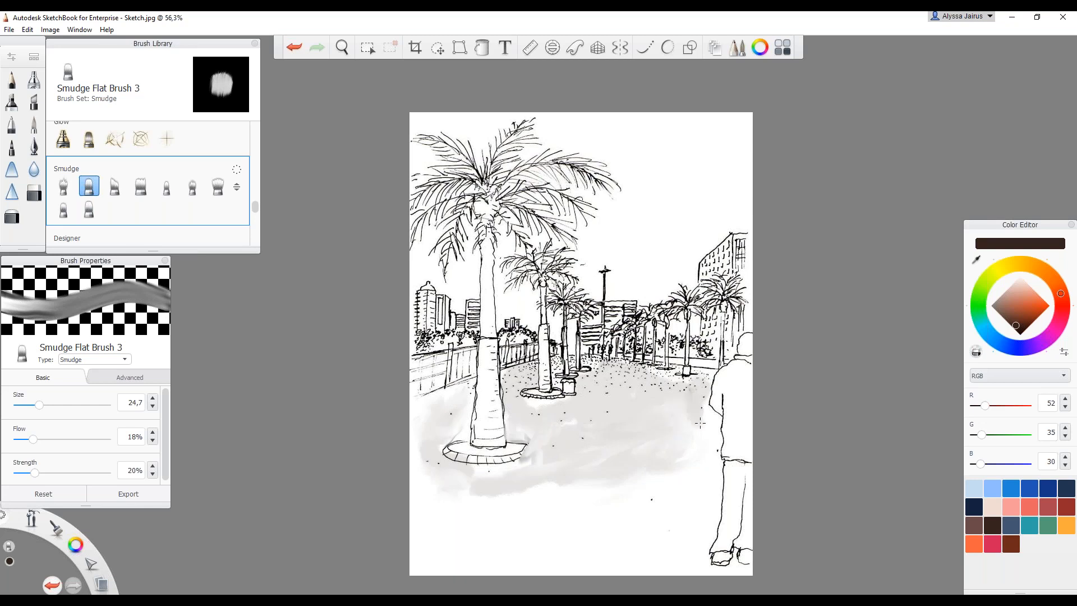
mouse_move(626, 483)
mouse_down()
mouse_move(587, 496)
mouse_move(518, 489)
mouse_move(449, 513)
mouse_move(511, 482)
mouse_move(506, 502)
mouse_move(474, 508)
mouse_move(571, 472)
mouse_move(546, 498)
mouse_move(484, 491)
mouse_move(586, 487)
mouse_move(613, 463)
mouse_move(646, 474)
mouse_move(676, 457)
mouse_move(613, 469)
mouse_up()
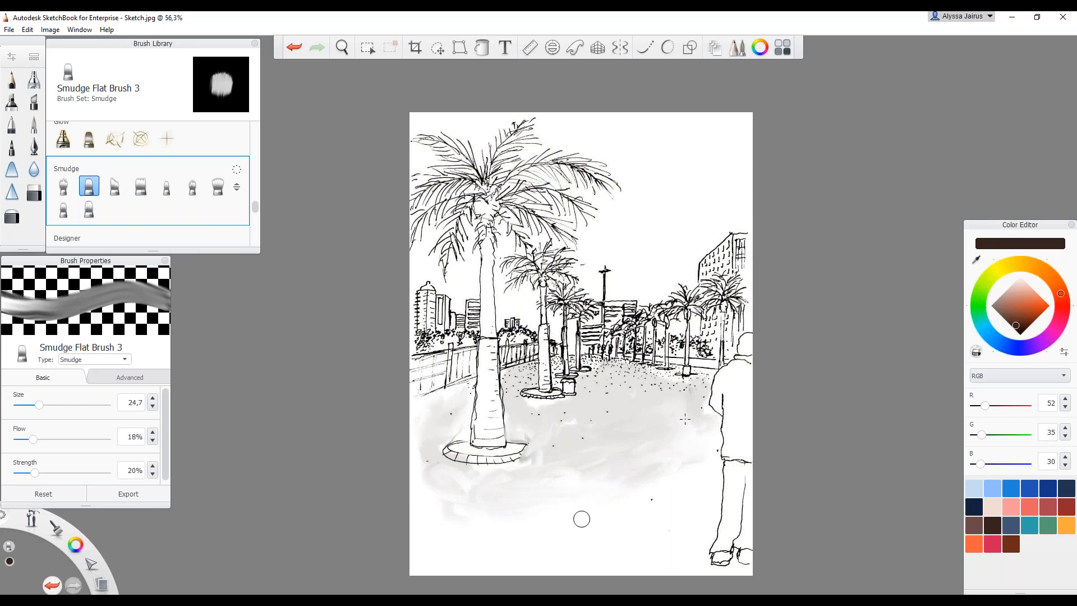
Browse the brush sets, trying the Synthetic Heavy Flat Brush, and switch back to Wet Frayed Bristles
scroll(191, 209, down, 5)
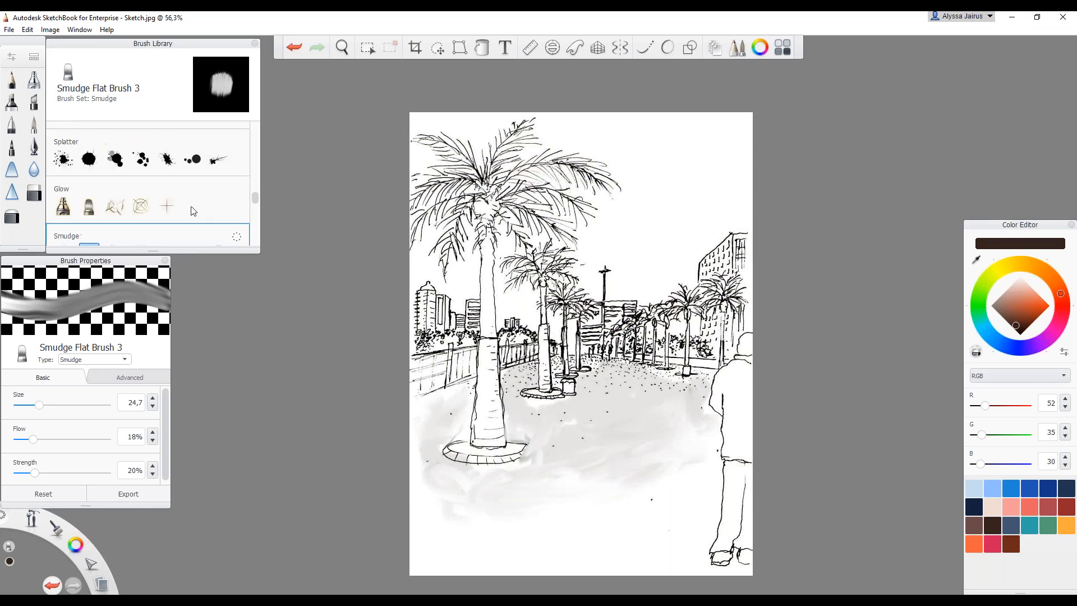
scroll(192, 206, down, 5)
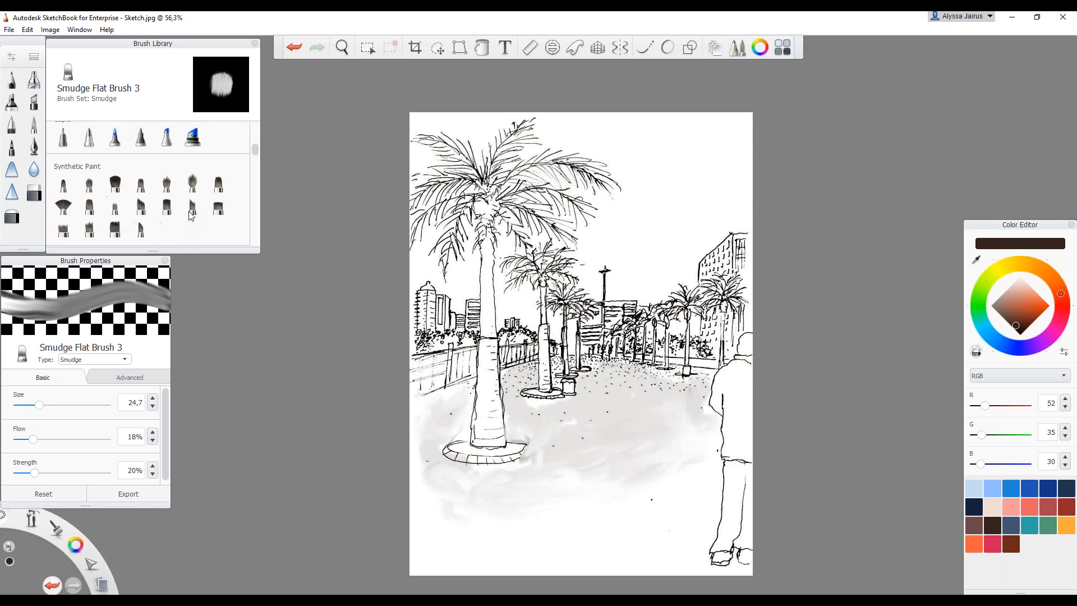
click(216, 211)
scroll(205, 212, up, 3)
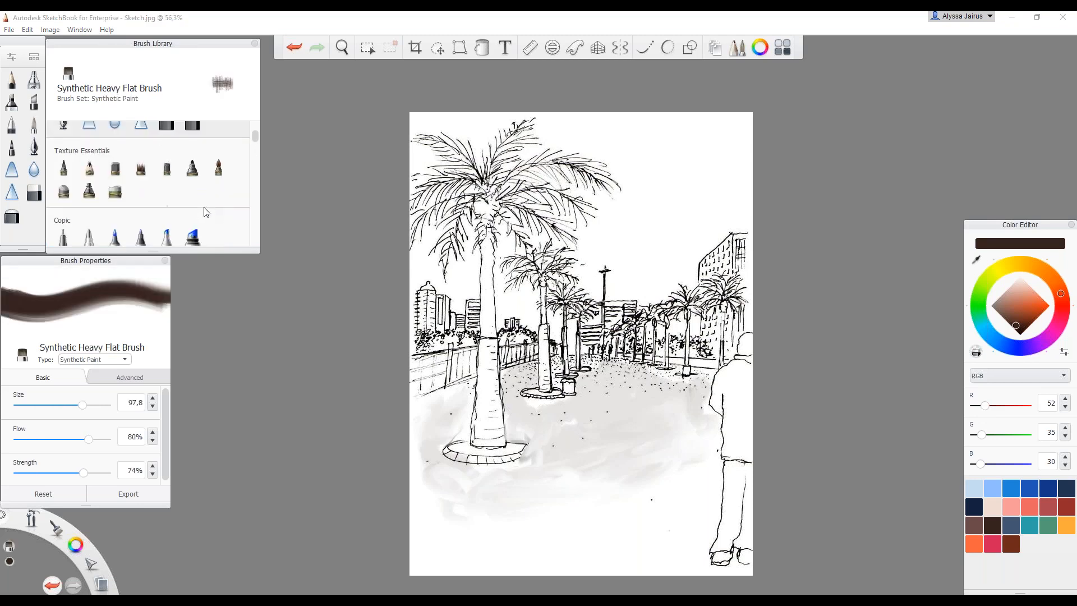
scroll(206, 212, down, 5)
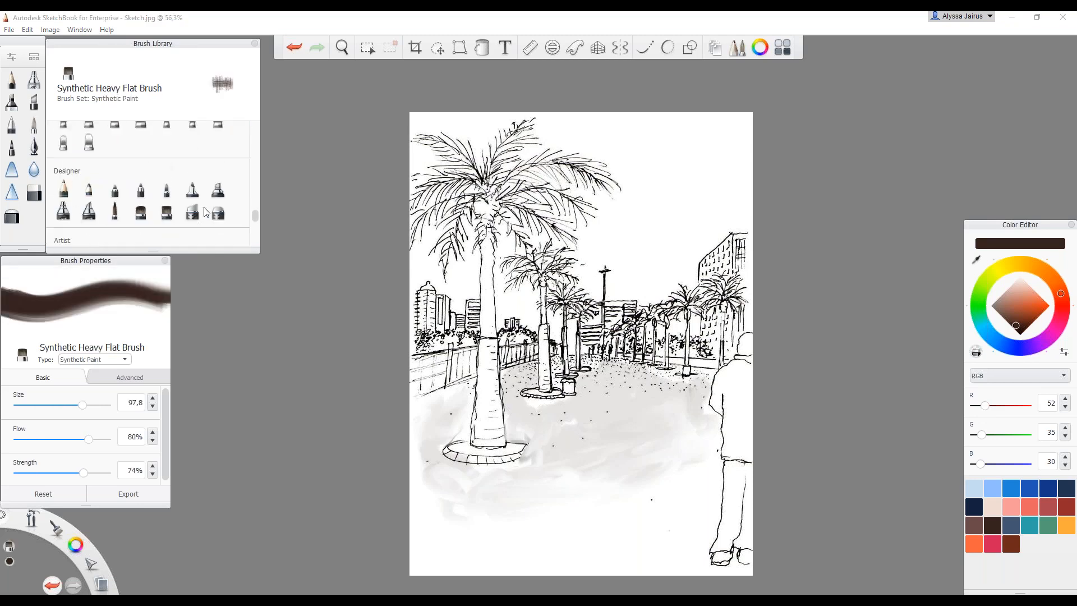
scroll(212, 210, down, 3)
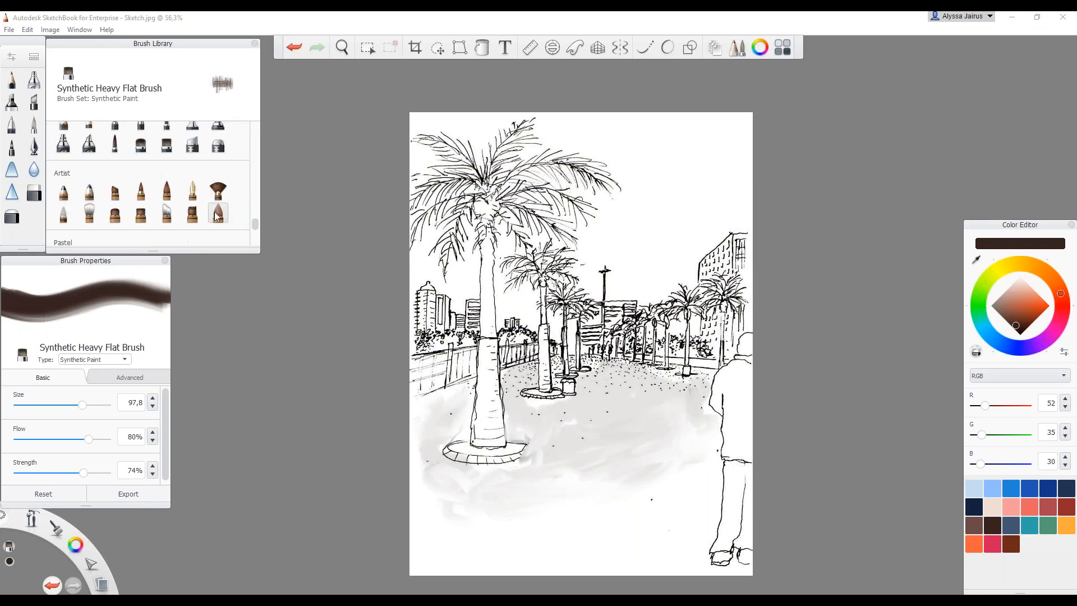
click(217, 213)
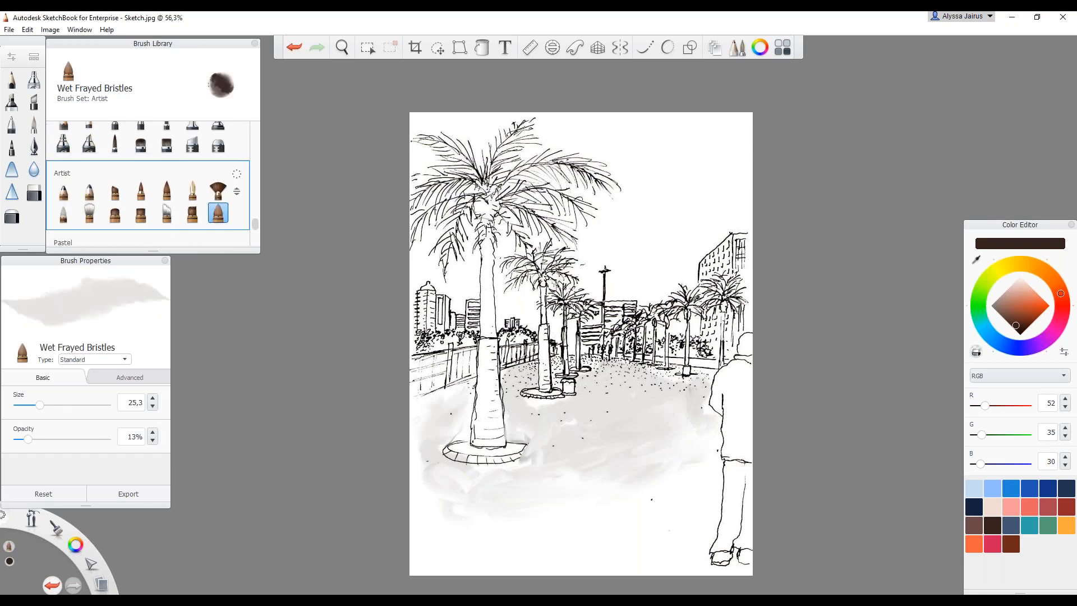
Tint the man's trousers blue (RGB 31, 85, 181) and his shirt red (RGB 146, 42, 42)
click(1032, 489)
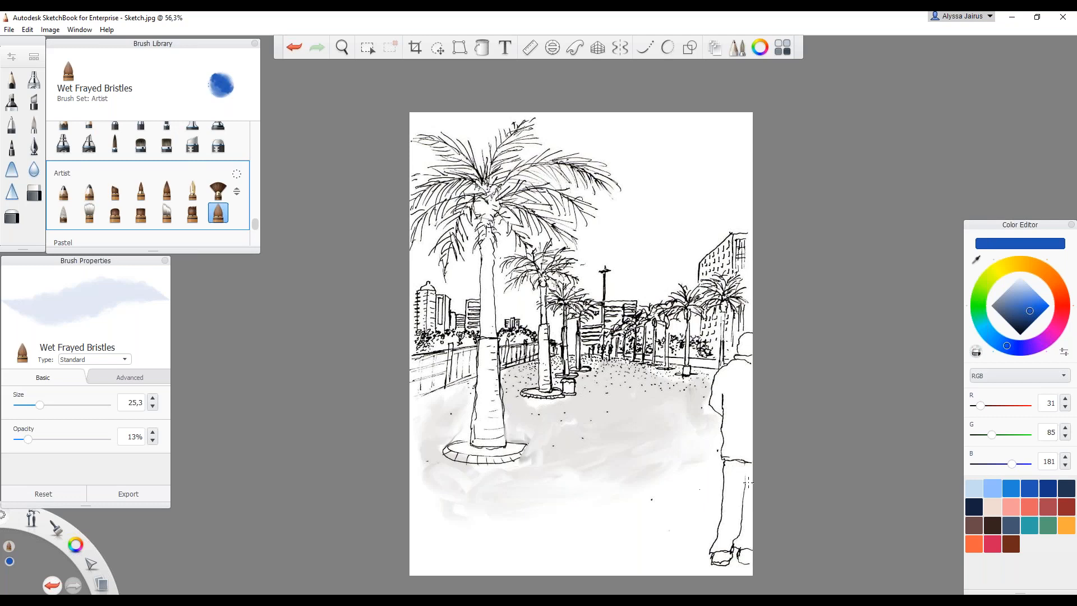
mouse_move(740, 474)
mouse_down()
mouse_move(738, 535)
mouse_move(747, 510)
mouse_up()
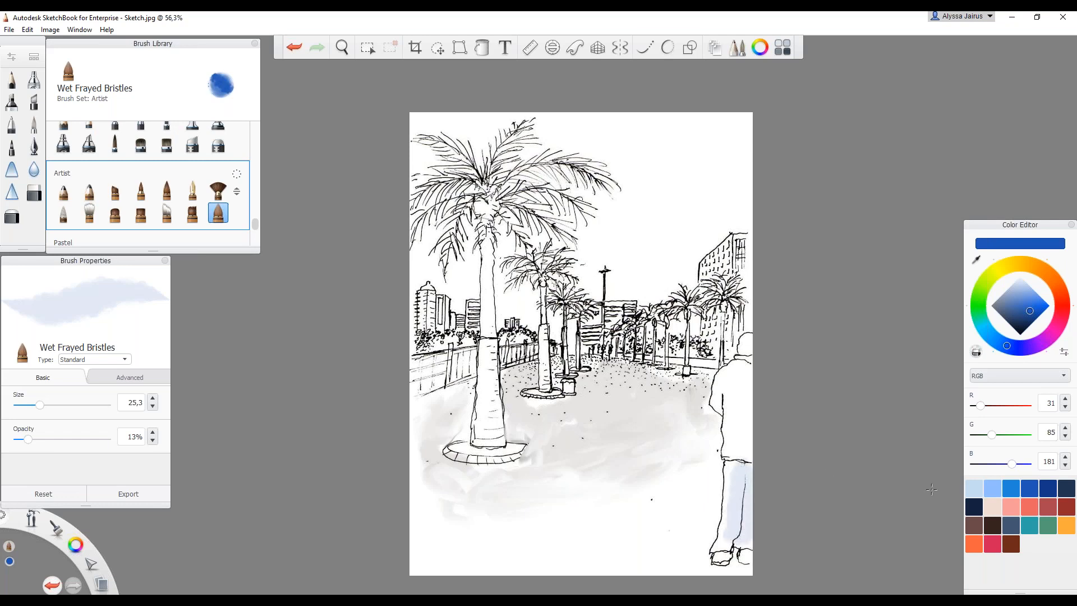
click(1048, 507)
mouse_move(749, 441)
mouse_down()
mouse_move(754, 400)
mouse_move(741, 446)
mouse_move(751, 457)
mouse_move(730, 374)
mouse_move(743, 421)
mouse_move(736, 447)
mouse_up()
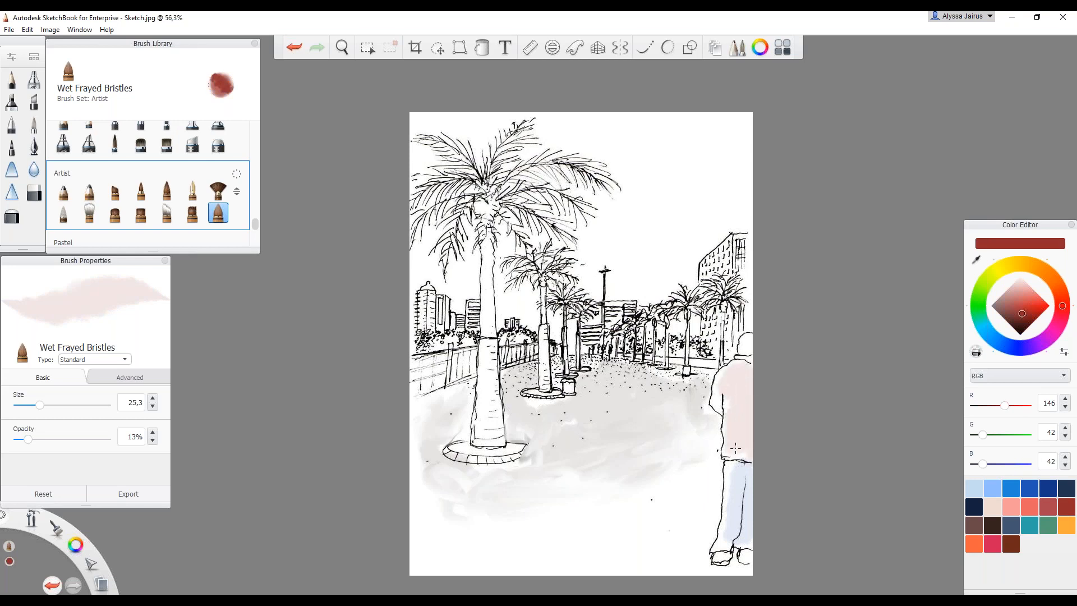
Paint the man's head brown (RGB 107, 72, 73) at 40% brush opacity, undoing the fainter first attempt
click(978, 527)
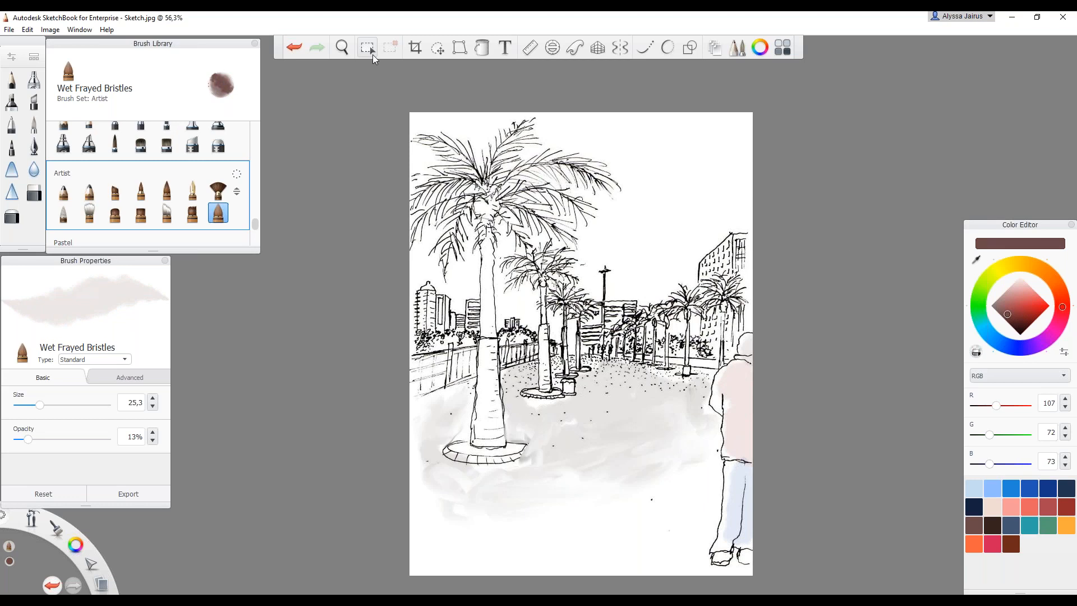
click(294, 47)
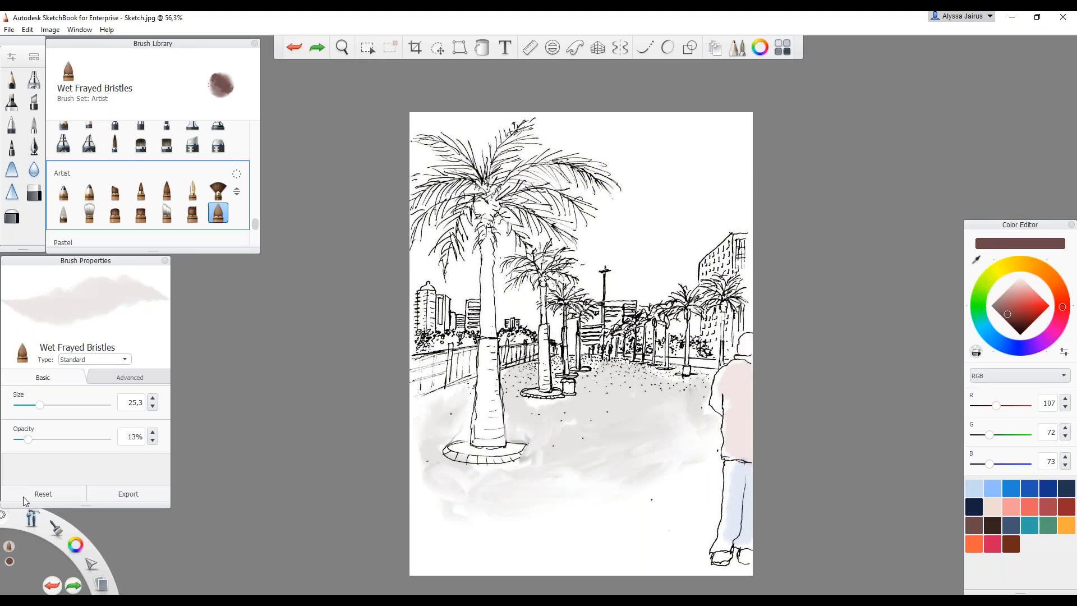
drag(28, 440, 53, 441)
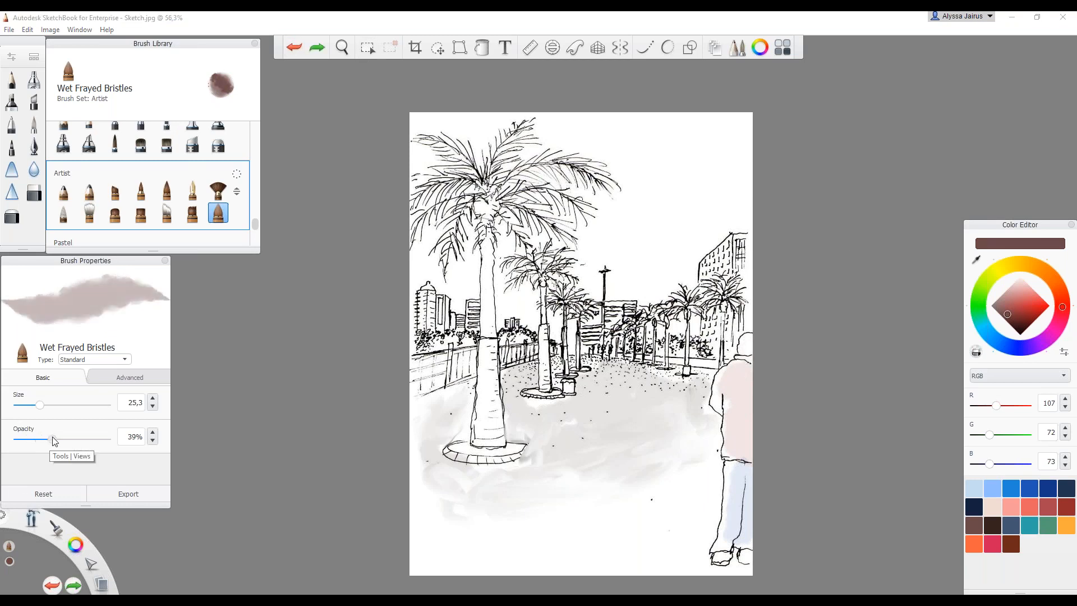
drag(742, 339, 752, 345)
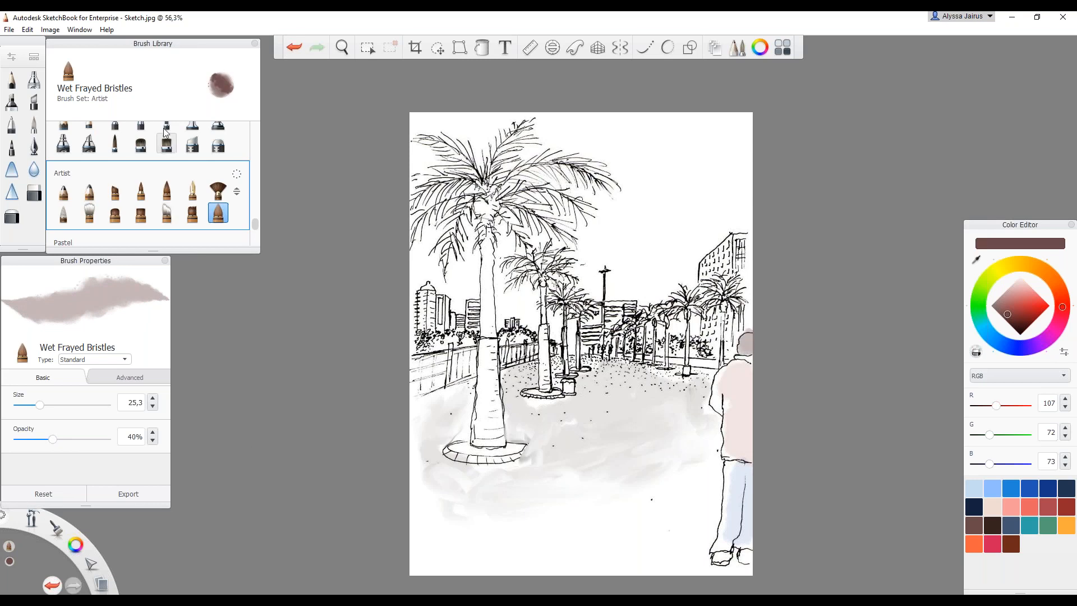
scroll(329, 210, up, 2)
scroll(329, 210, down, 3)
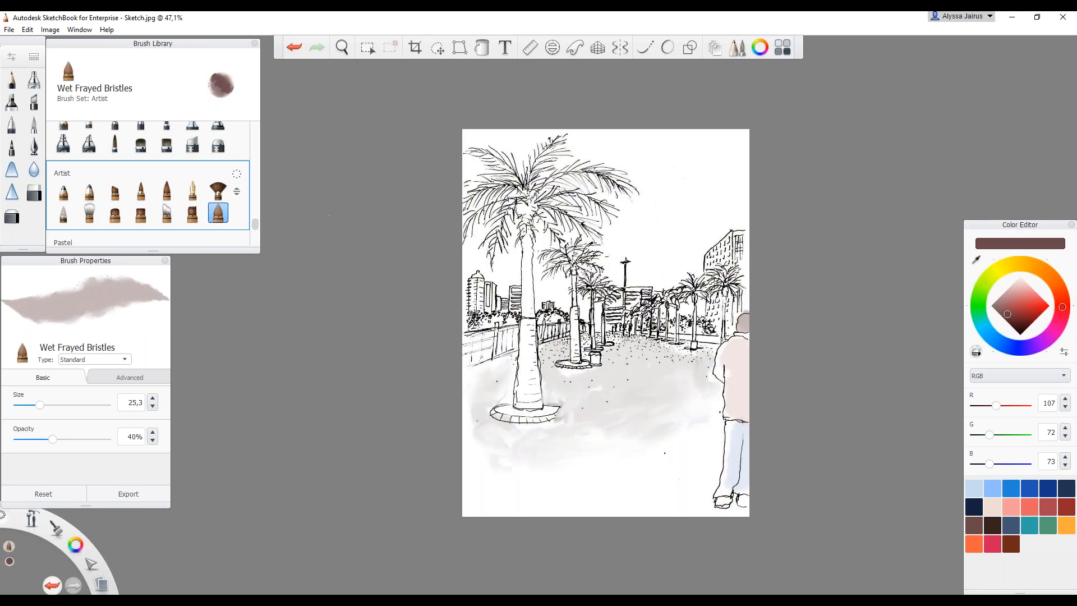
scroll(716, 277, up, 1)
scroll(163, 190, down, 1)
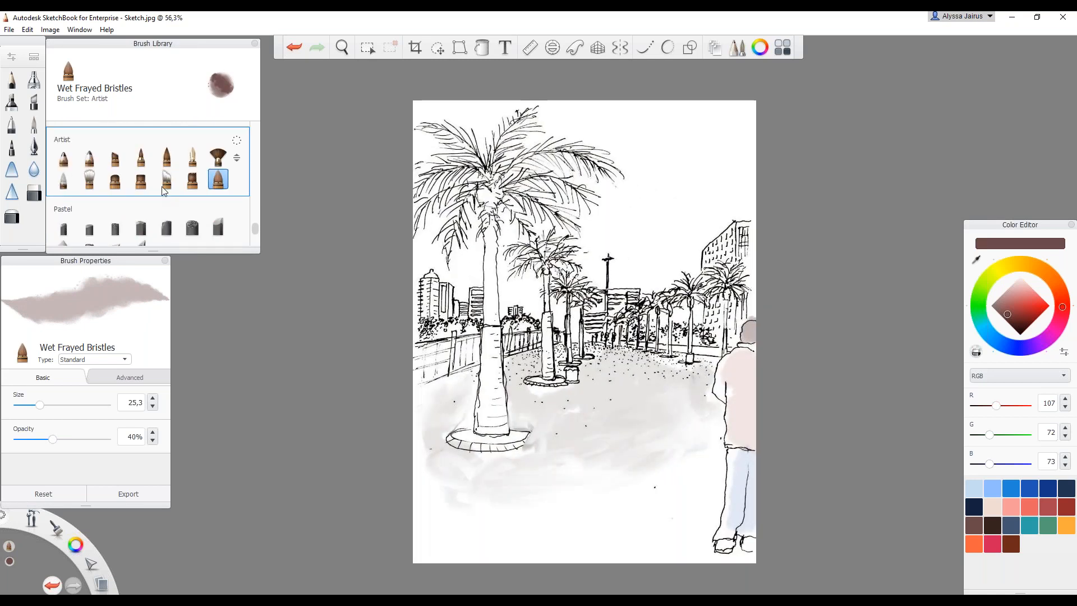
Paint the sky light blue (RGB 146, 190, 255) and soften it with the Colorless Soft Flat Brush at size 57.7 and 20% flow
click(992, 488)
mouse_move(648, 276)
mouse_down()
mouse_move(689, 259)
mouse_move(626, 257)
mouse_move(600, 240)
mouse_move(693, 236)
mouse_move(645, 197)
mouse_move(643, 209)
mouse_move(687, 179)
mouse_move(704, 148)
mouse_move(656, 162)
mouse_move(671, 143)
mouse_up()
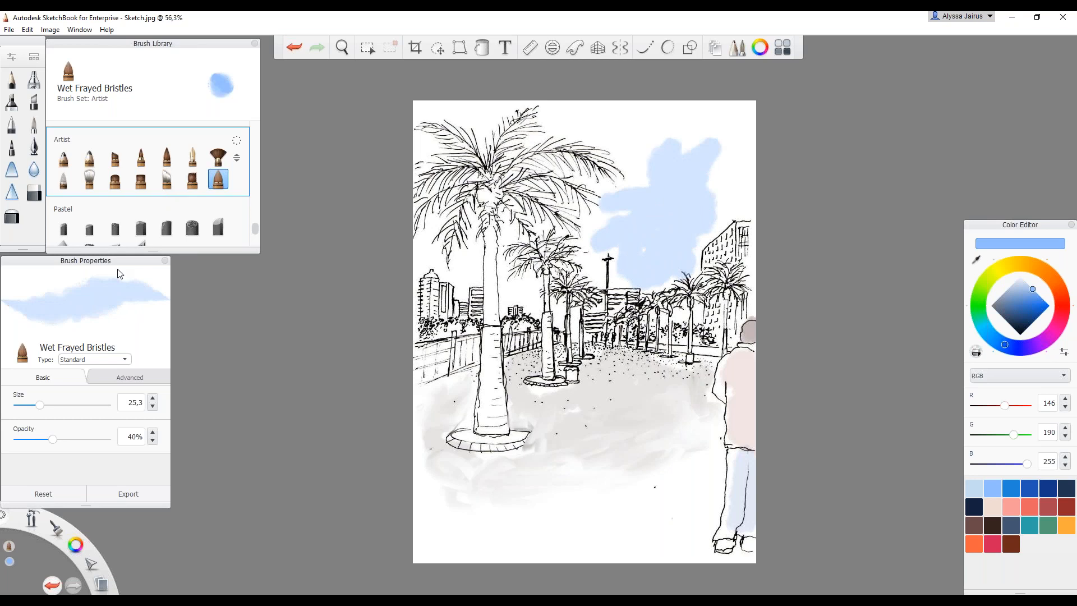
scroll(165, 178, down, 1)
click(141, 228)
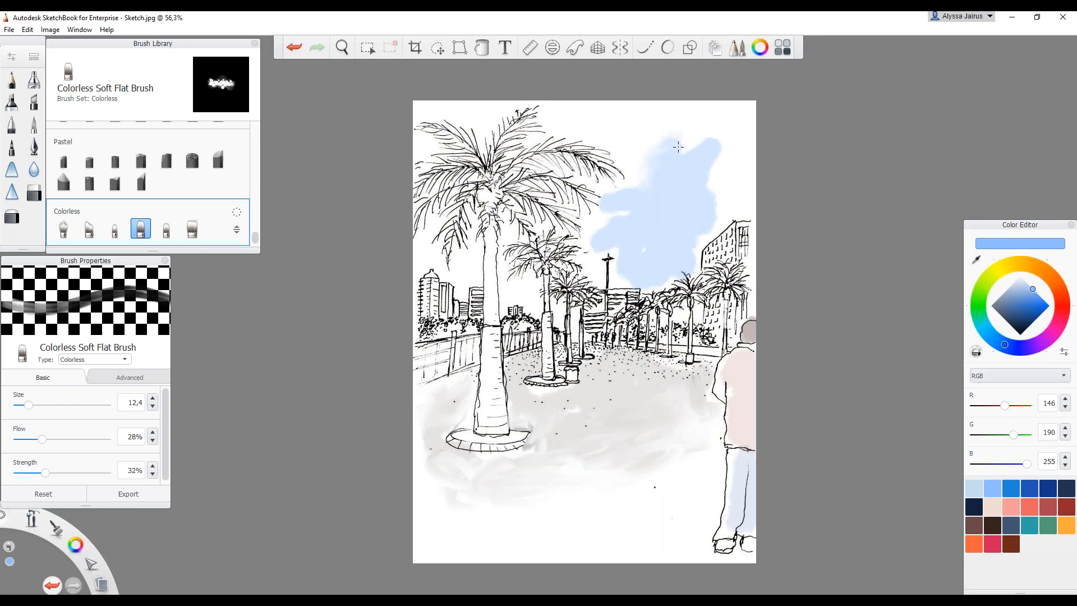
mouse_move(46, 446)
mouse_down()
mouse_move(65, 445)
mouse_move(37, 447)
mouse_up()
drag(28, 405, 65, 405)
mouse_move(668, 152)
mouse_down()
mouse_move(711, 142)
mouse_move(682, 142)
mouse_move(712, 151)
mouse_move(733, 187)
mouse_up()
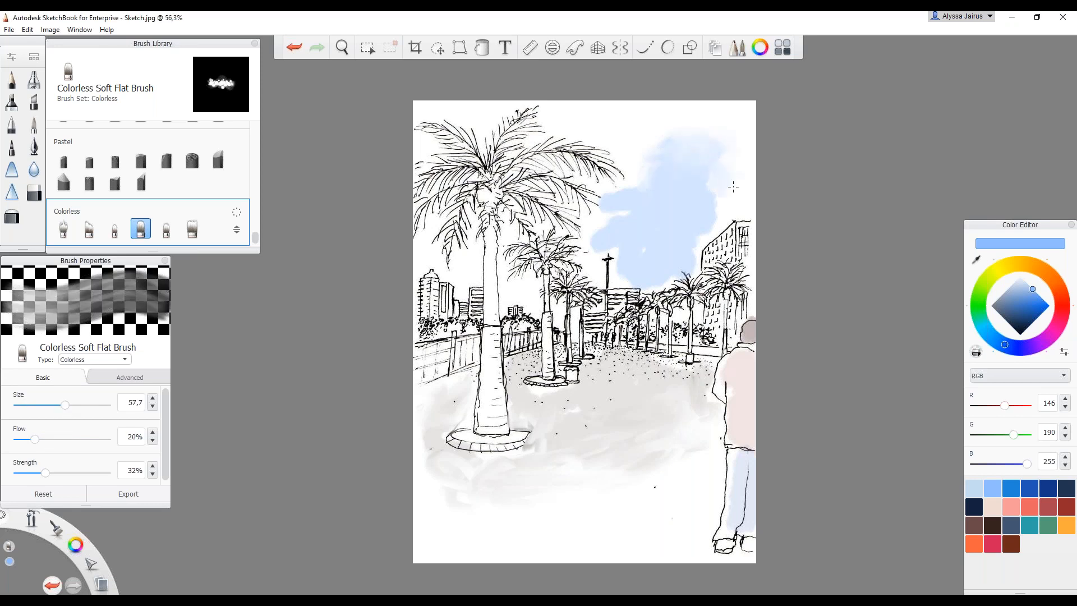
drag(697, 224, 637, 147)
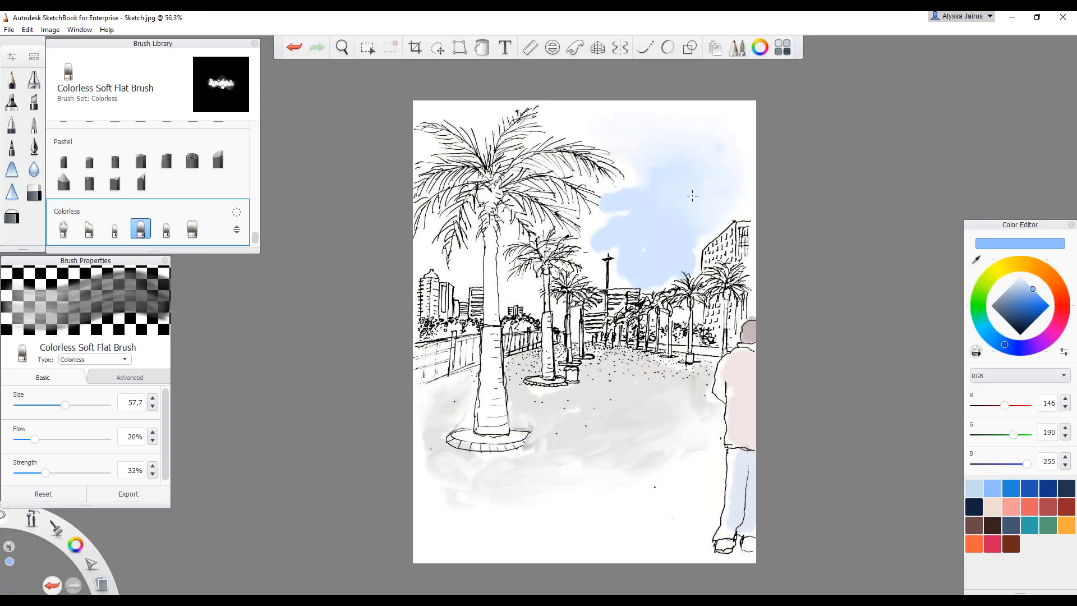
drag(623, 221, 611, 236)
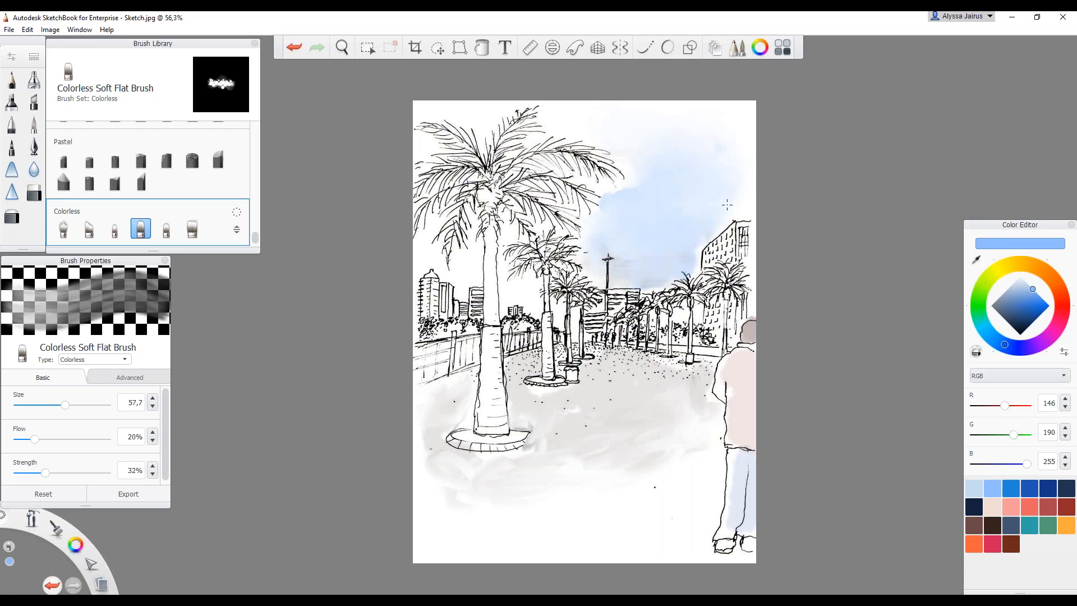
mouse_move(610, 182)
mouse_down()
mouse_move(578, 142)
mouse_move(670, 141)
mouse_up()
drag(540, 139, 712, 163)
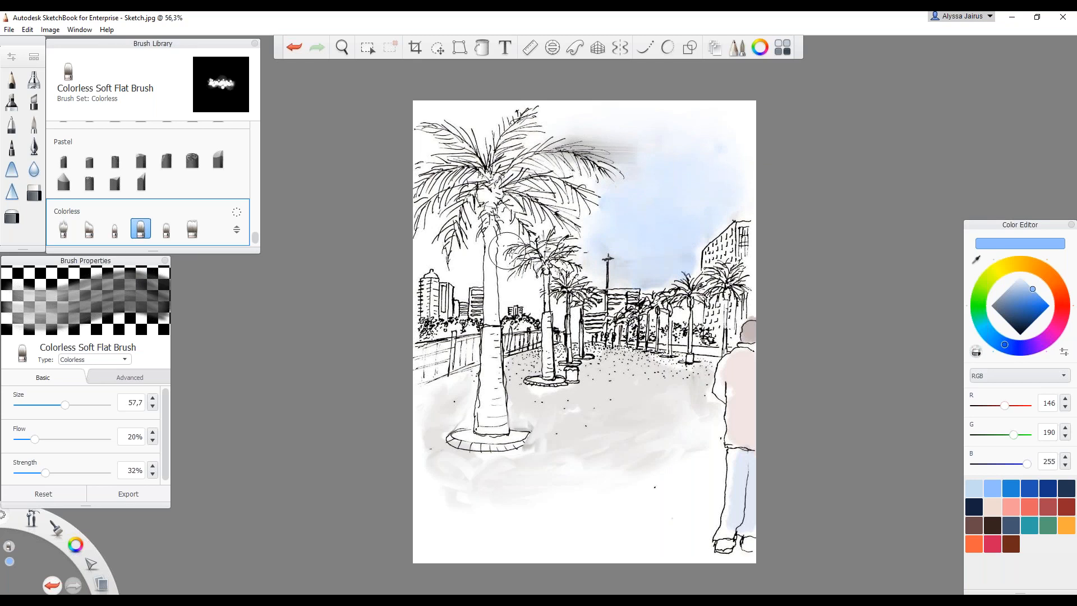
Look through the brush sets and choose the Hr brush from the Texture set
scroll(125, 207, up, 6)
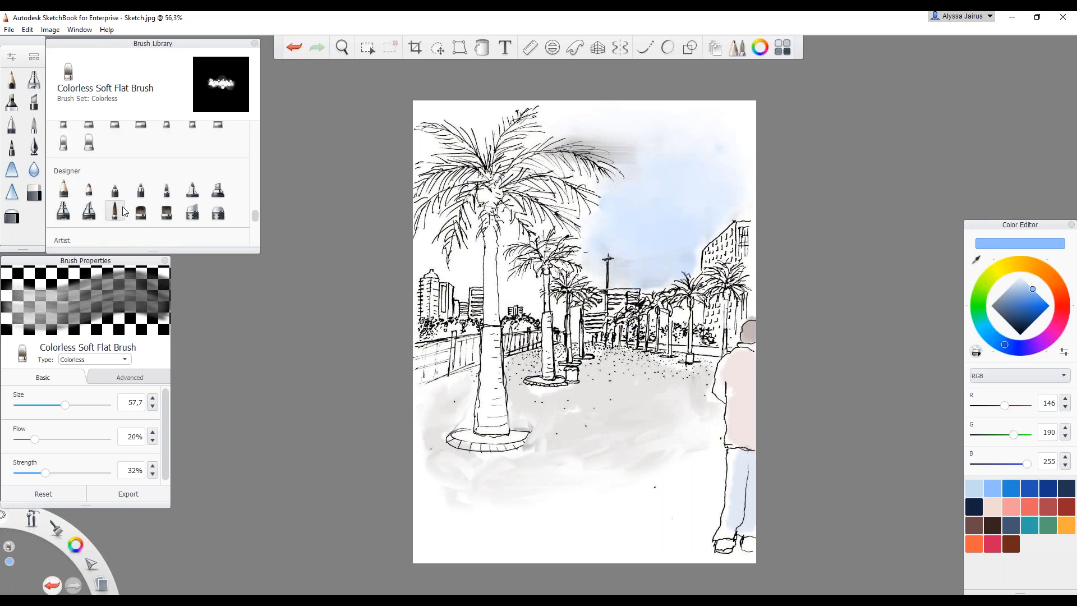
scroll(125, 208, up, 4)
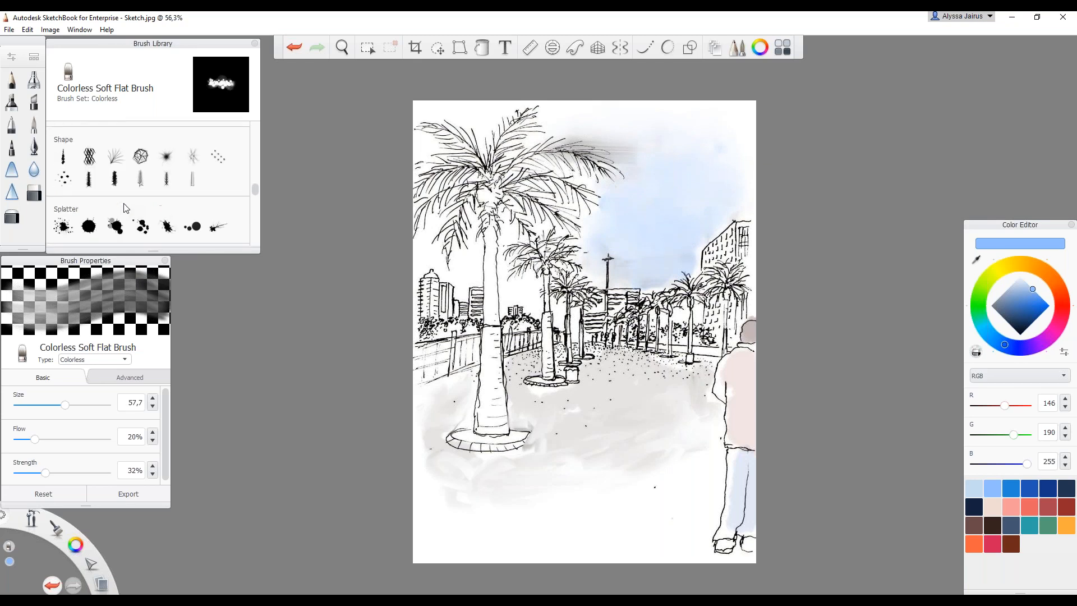
scroll(127, 206, up, 3)
scroll(126, 206, down, 3)
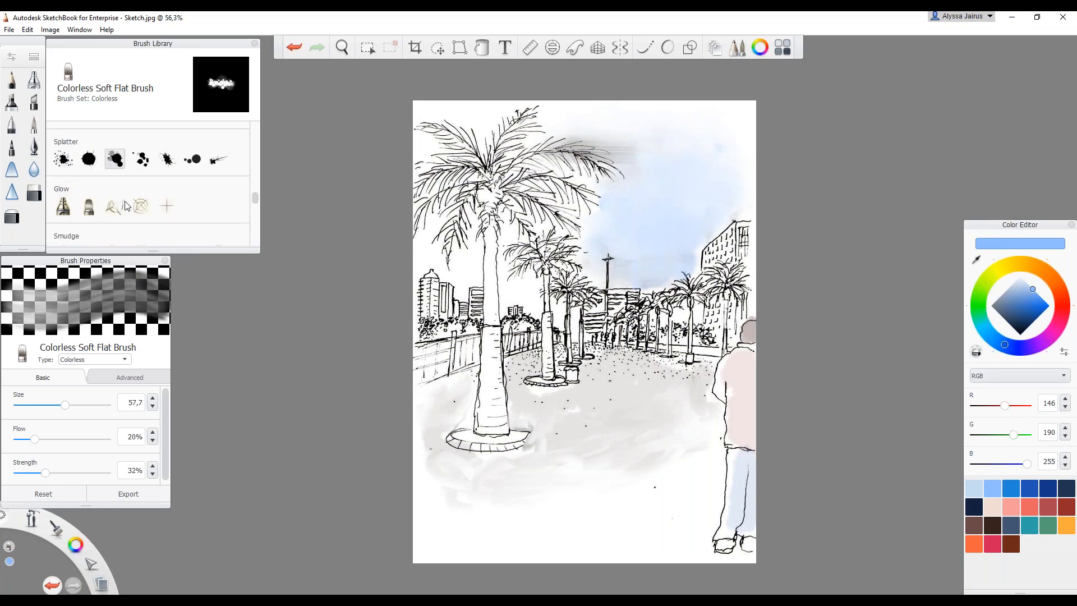
scroll(126, 206, up, 1)
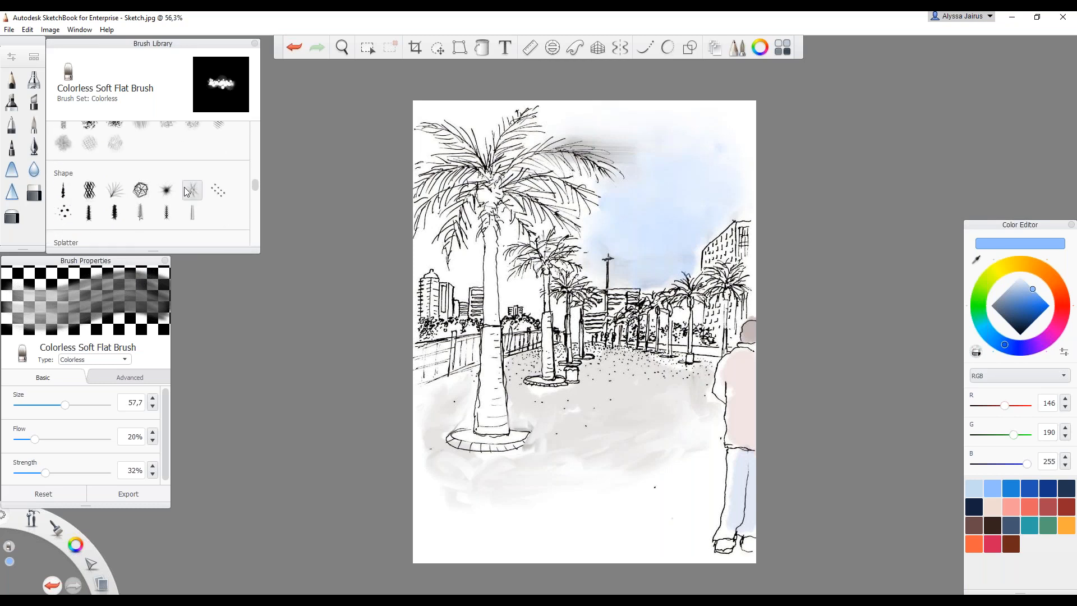
scroll(64, 179, up, 2)
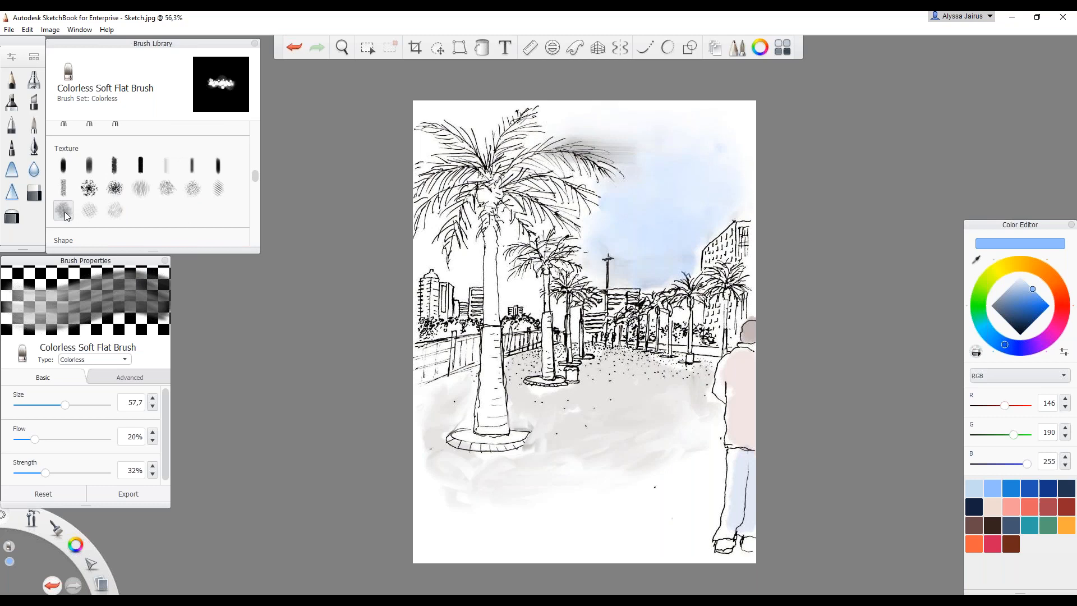
click(64, 214)
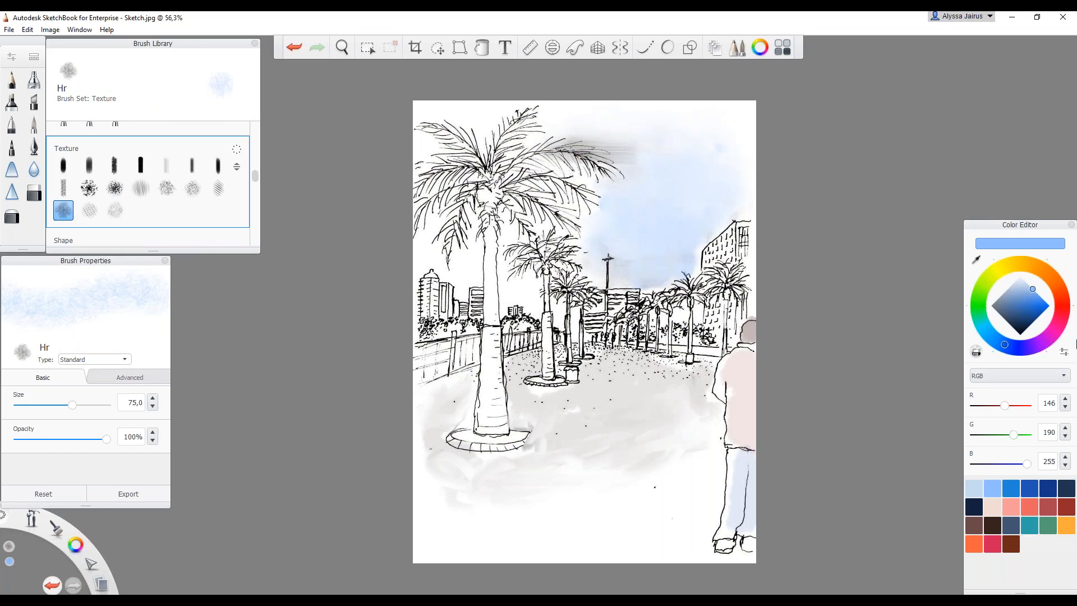
Texture the palm crowns in green (RGB 84, 155, 120), from the large foreground palm to the distant row
click(1048, 525)
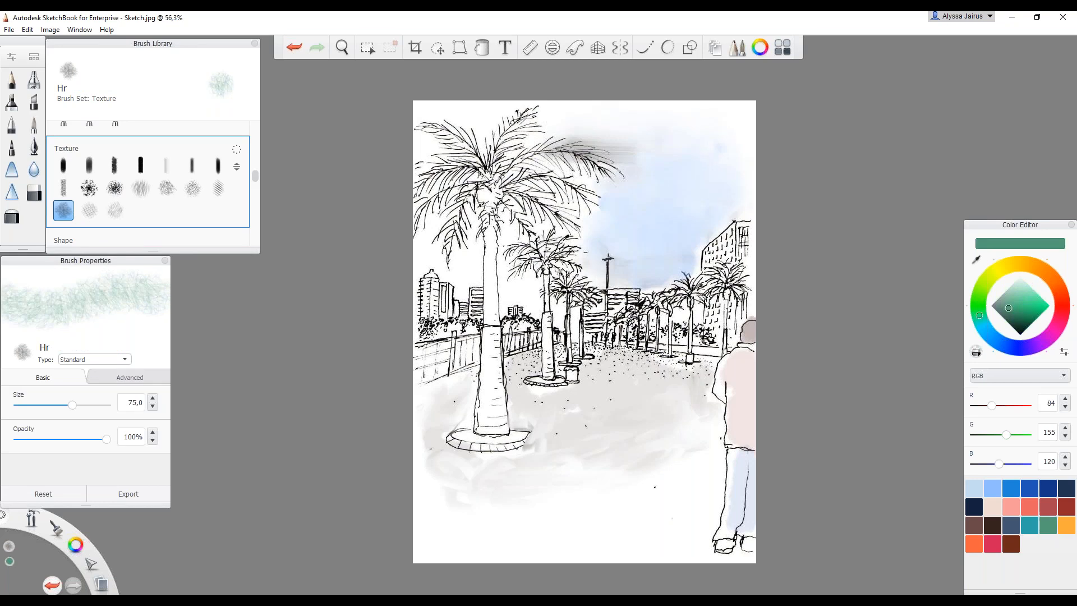
mouse_move(538, 194)
mouse_down()
mouse_move(564, 213)
mouse_move(524, 185)
mouse_move(582, 149)
mouse_move(575, 135)
mouse_move(485, 113)
mouse_move(576, 132)
mouse_move(425, 184)
mouse_move(415, 198)
mouse_move(449, 143)
mouse_move(440, 166)
mouse_move(439, 137)
mouse_move(474, 125)
mouse_up()
mouse_move(548, 197)
mouse_down()
mouse_move(508, 209)
mouse_move(500, 242)
mouse_up()
drag(594, 269, 558, 308)
drag(578, 246, 533, 280)
mouse_move(539, 234)
mouse_down()
mouse_move(508, 269)
mouse_move(539, 244)
mouse_up()
drag(631, 292, 609, 319)
drag(673, 278, 639, 314)
drag(718, 272, 651, 314)
drag(752, 271, 696, 314)
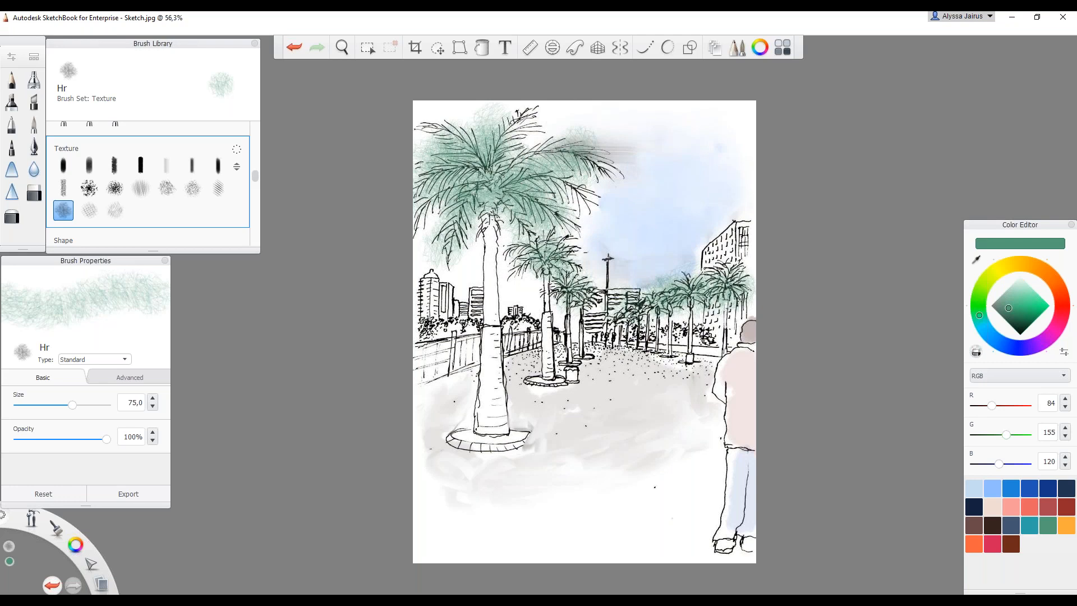
Switch to File Explorer, view the finished Sketch.tif in Windows Photo Viewer, and return to SketchBook
key(alt+Tab)
click(632, 259)
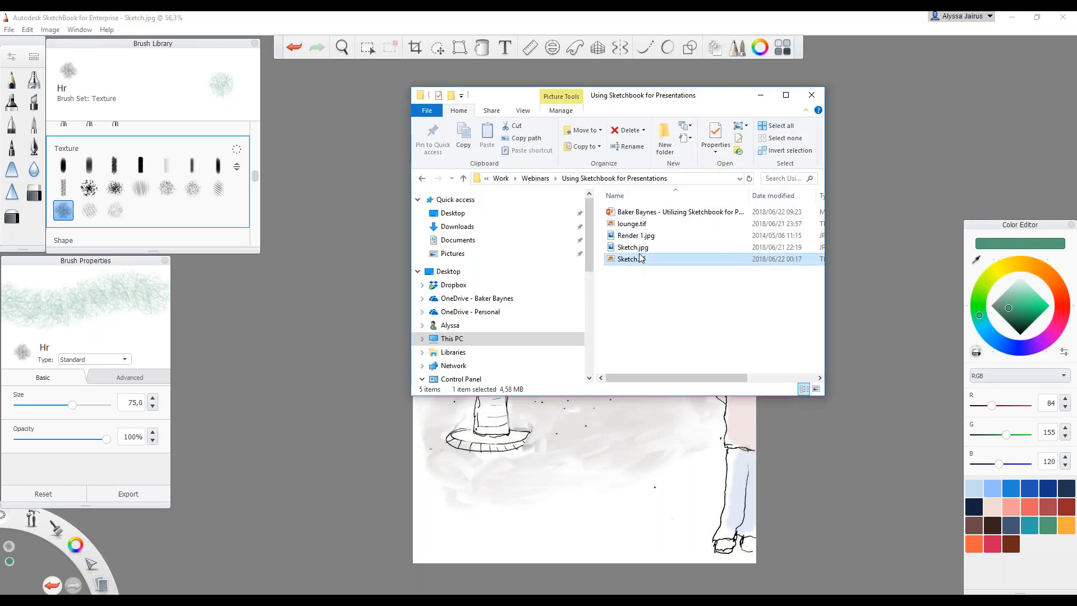
double_click(641, 258)
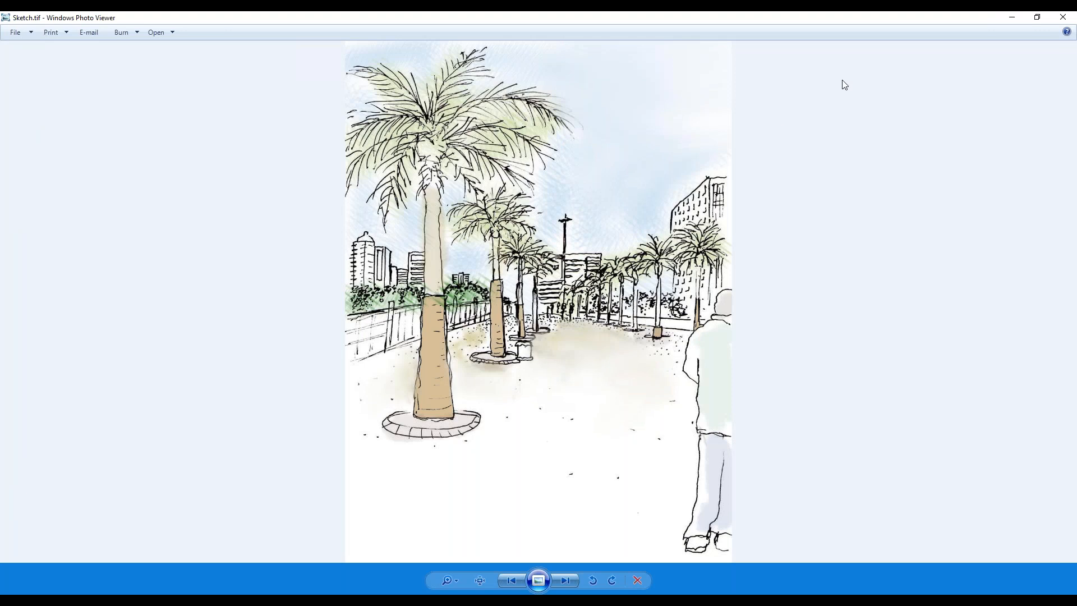
click(1010, 19)
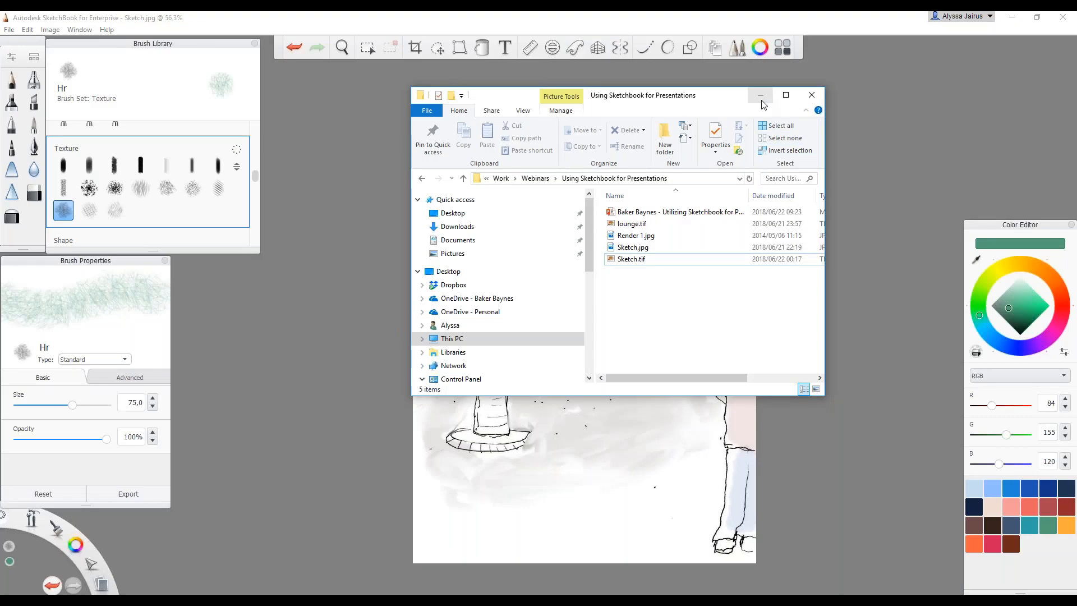
click(760, 91)
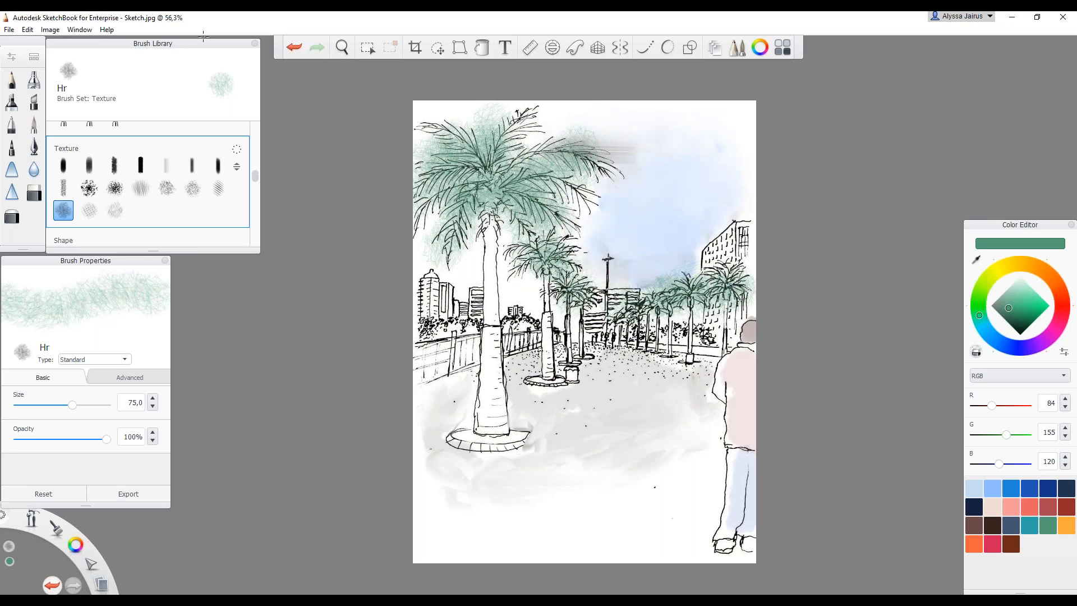
Start opening another image without saving the changes to Sketch.jpg, and review the file types that can be opened
click(9, 31)
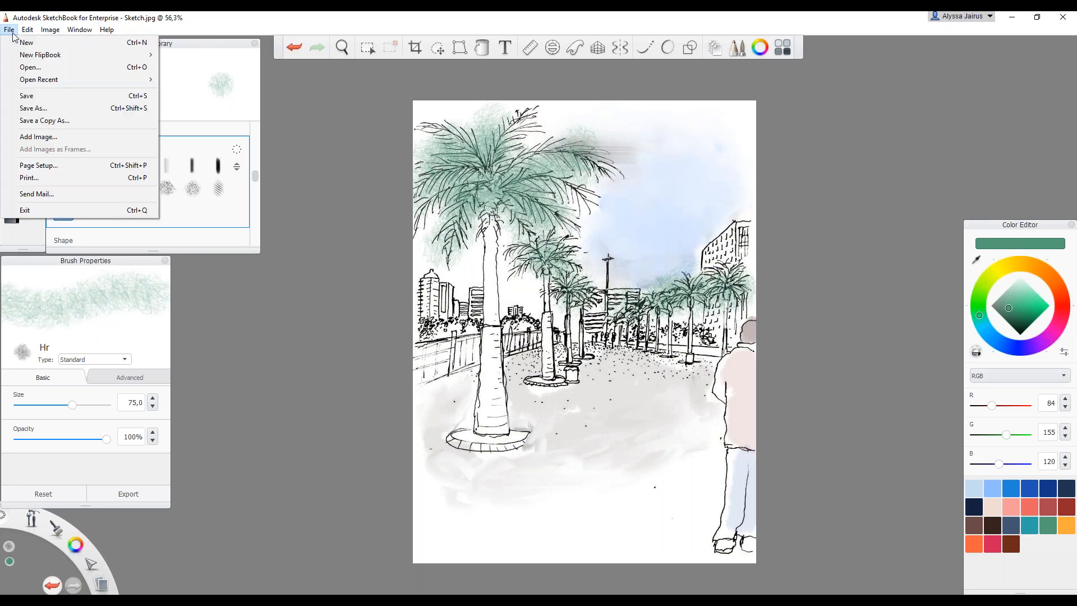
click(43, 68)
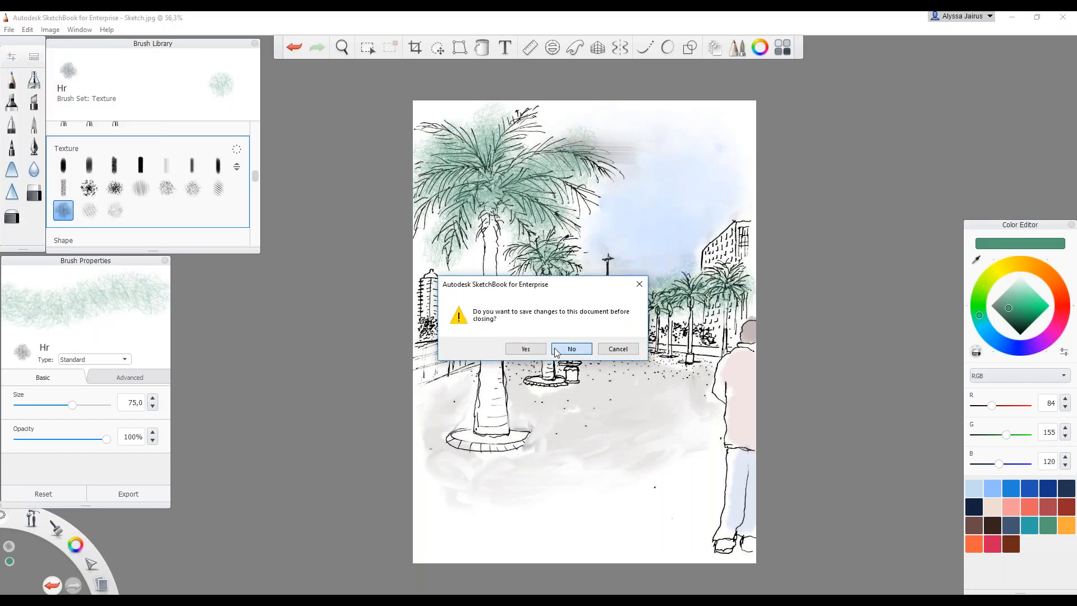
click(557, 351)
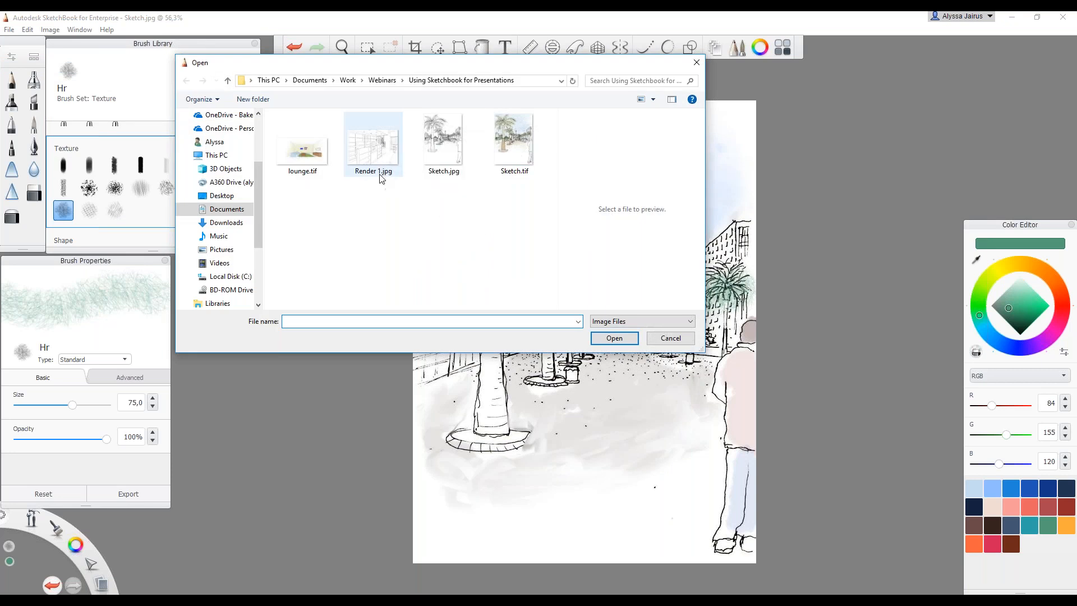
click(630, 324)
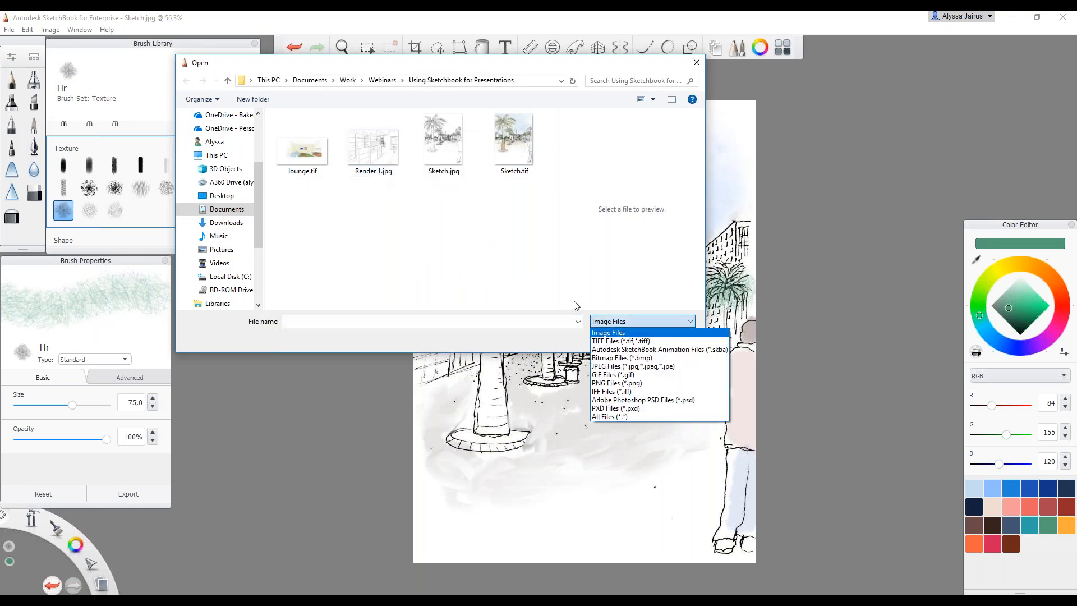
click(492, 265)
click(668, 320)
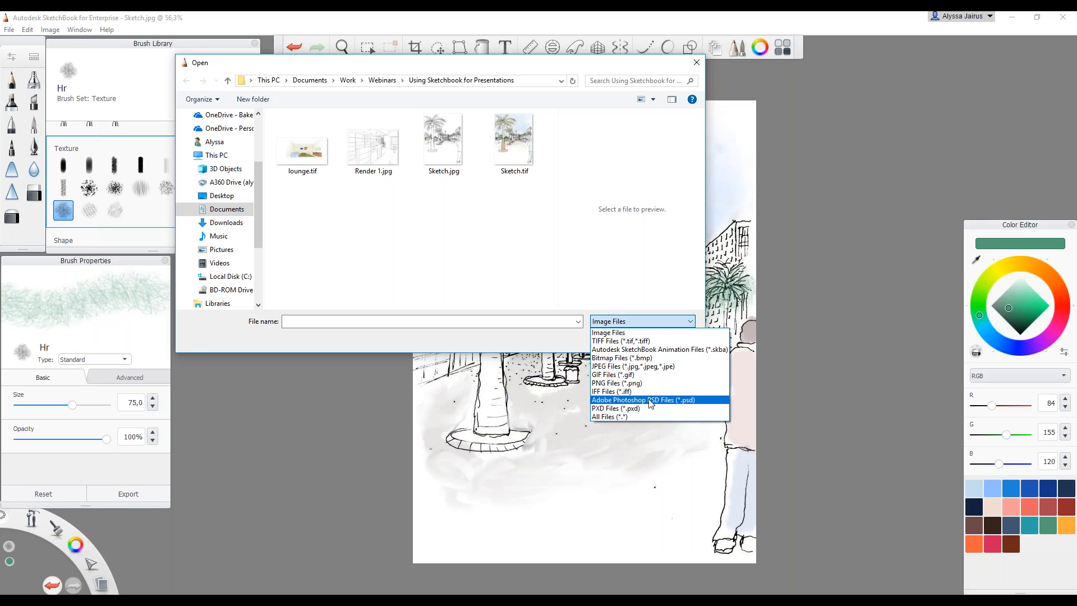
click(541, 220)
Open Render 1.jpg from the Using Sketchbook for Presentations folder and show the whole drawing
click(373, 147)
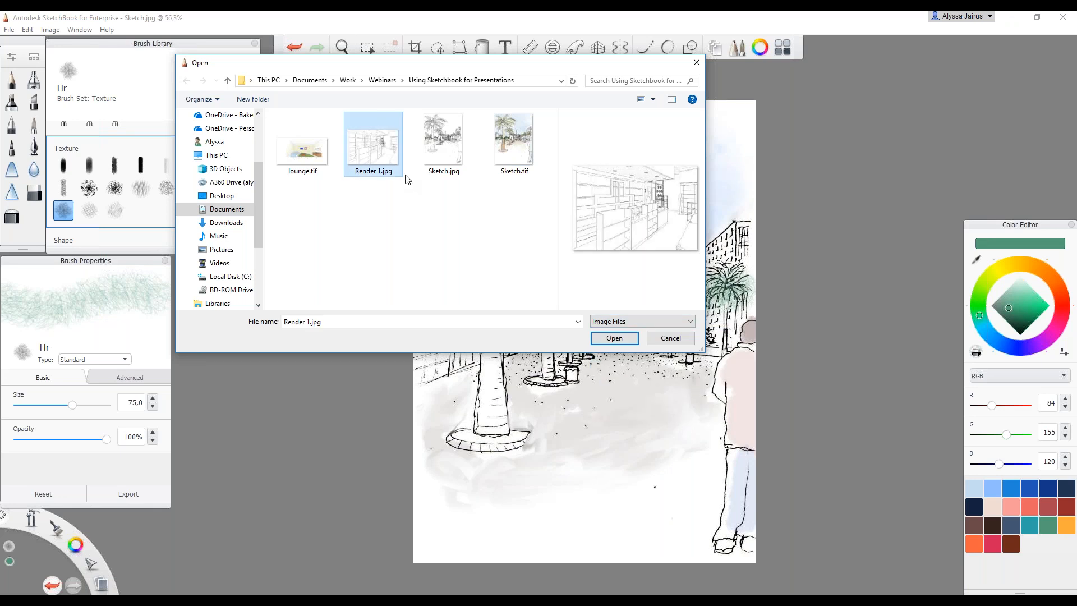
click(633, 340)
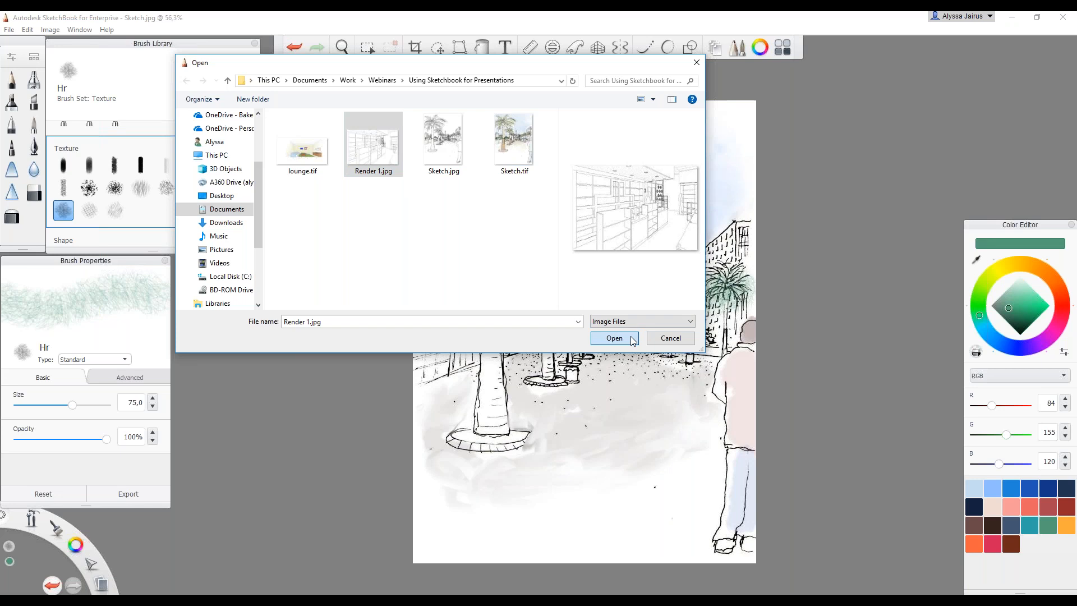
click(374, 146)
click(624, 339)
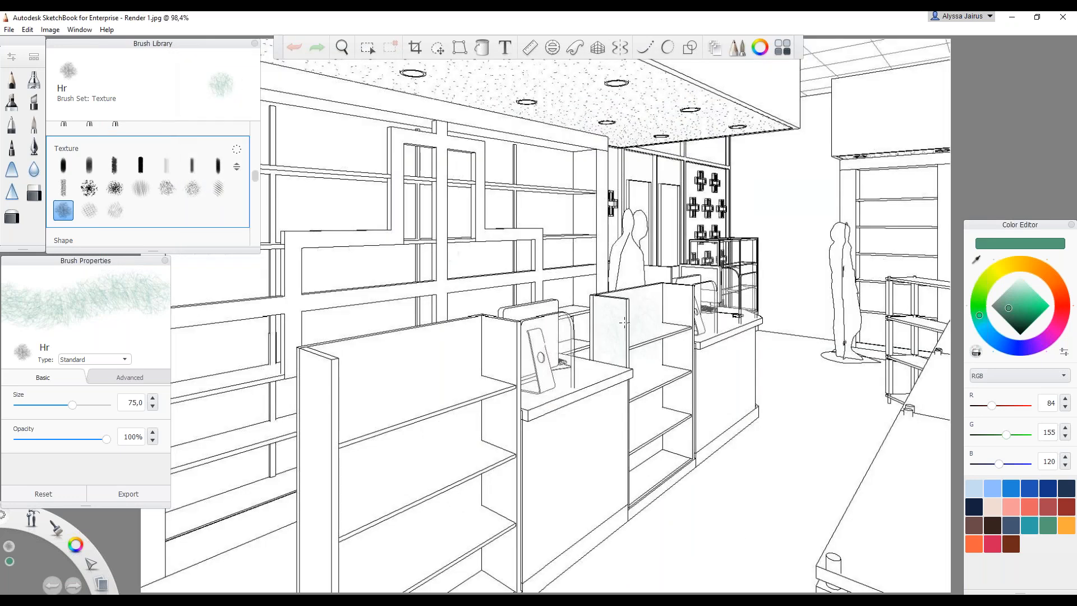
scroll(624, 322, down, 2)
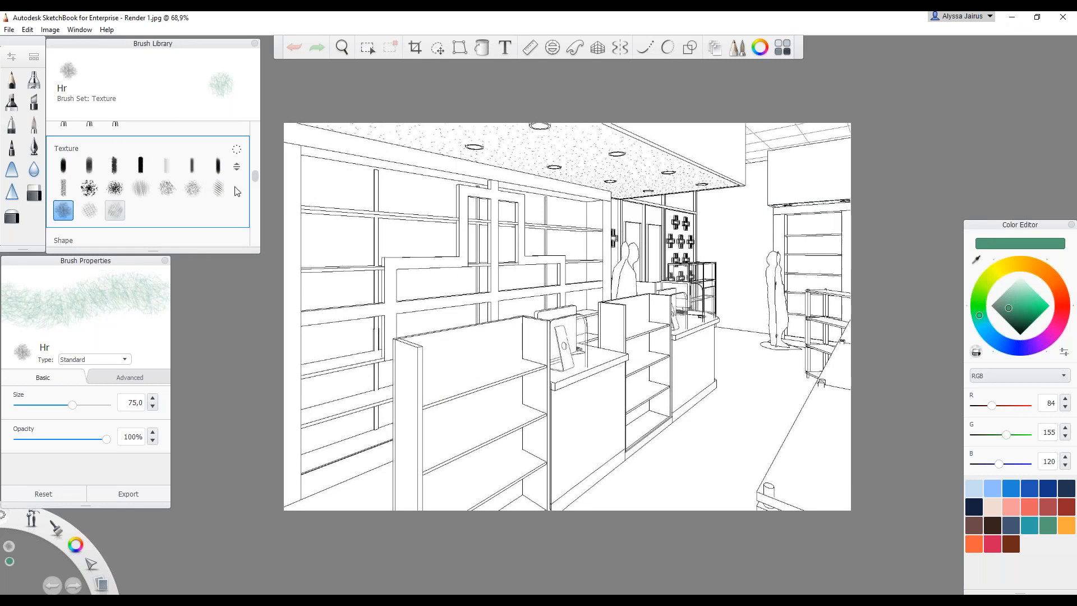
Flood-fill the back and shelf surfaces of the nearest shelving unit with beige (RGB 189, 184, 153)
click(486, 52)
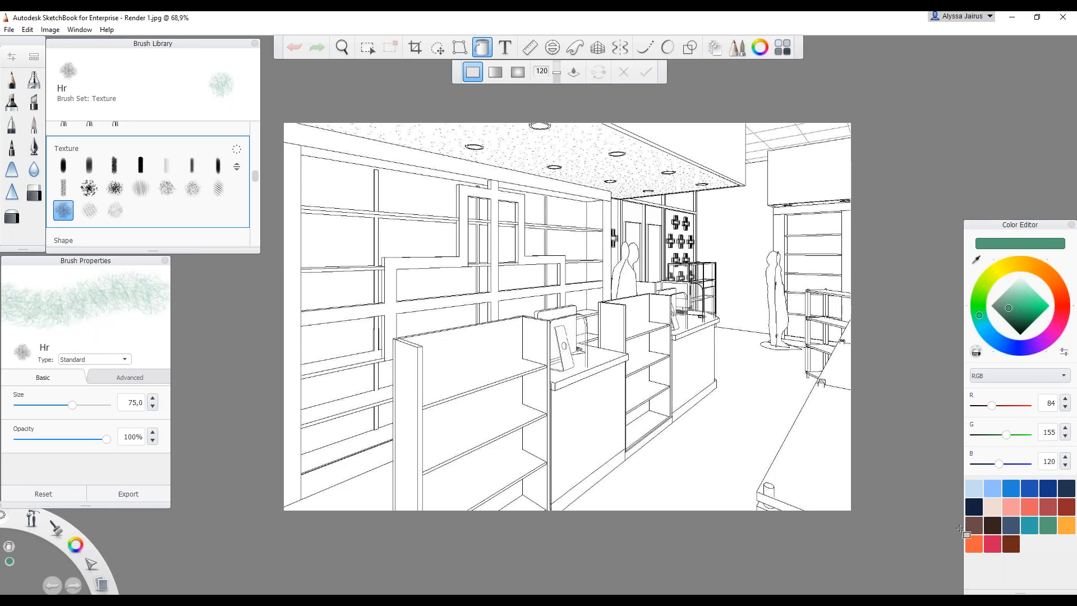
mouse_move(980, 314)
mouse_down()
mouse_move(978, 292)
mouse_move(999, 270)
mouse_up()
drag(1010, 307, 1009, 295)
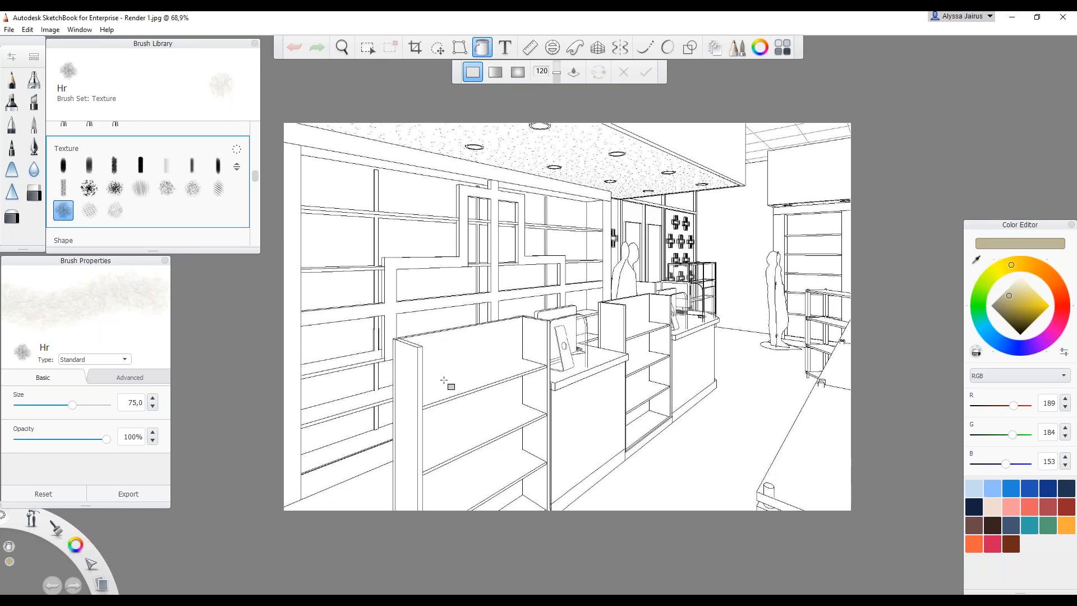
click(454, 366)
click(471, 423)
click(496, 467)
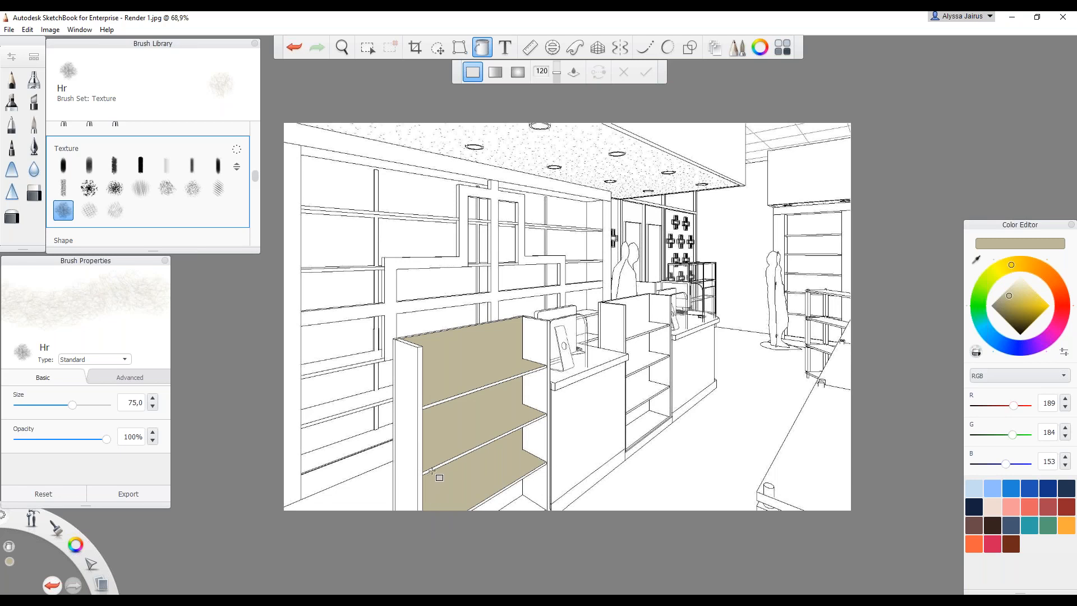
click(512, 501)
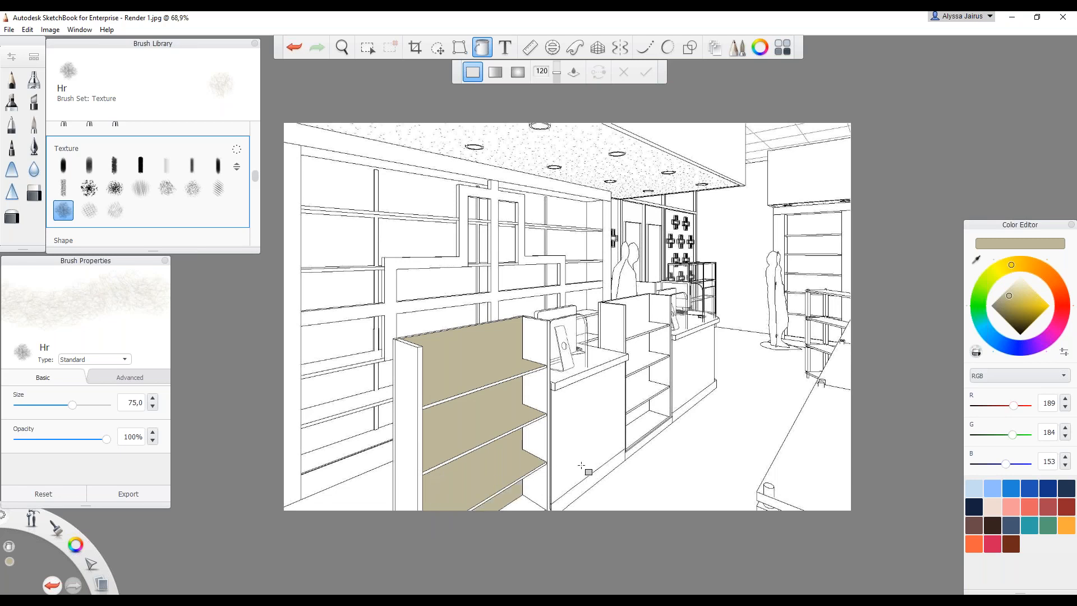
Flood-fill the back and shelf surfaces of the second, farther counter shelving unit with the same beige
click(642, 415)
click(642, 382)
click(641, 343)
click(642, 324)
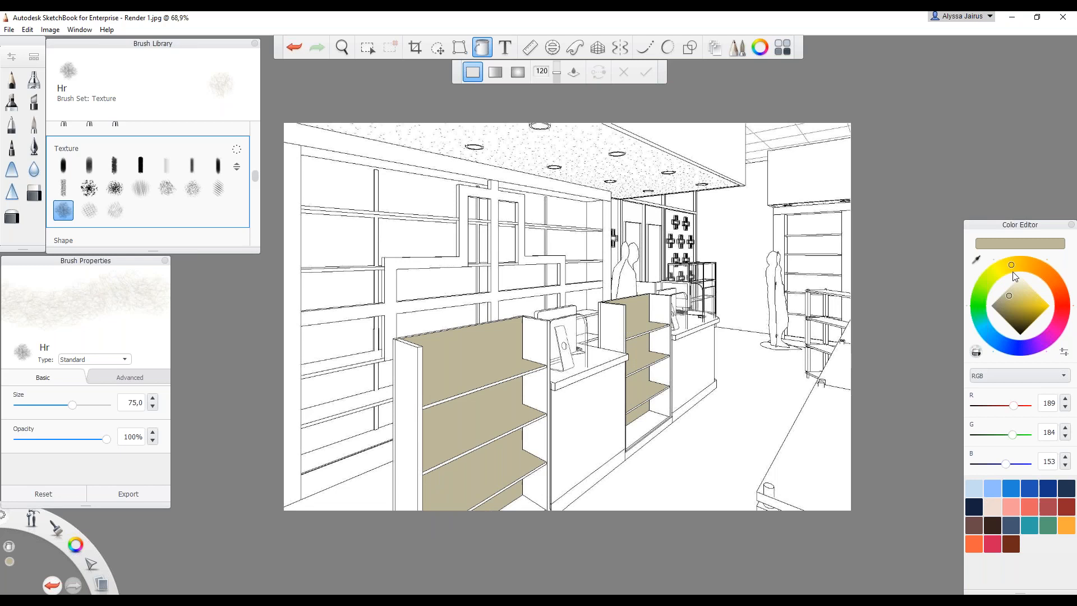
Flood-fill the side panels of both counter shelving units with dark olive (RGB 103, 96, 44)
drag(1012, 294, 1018, 318)
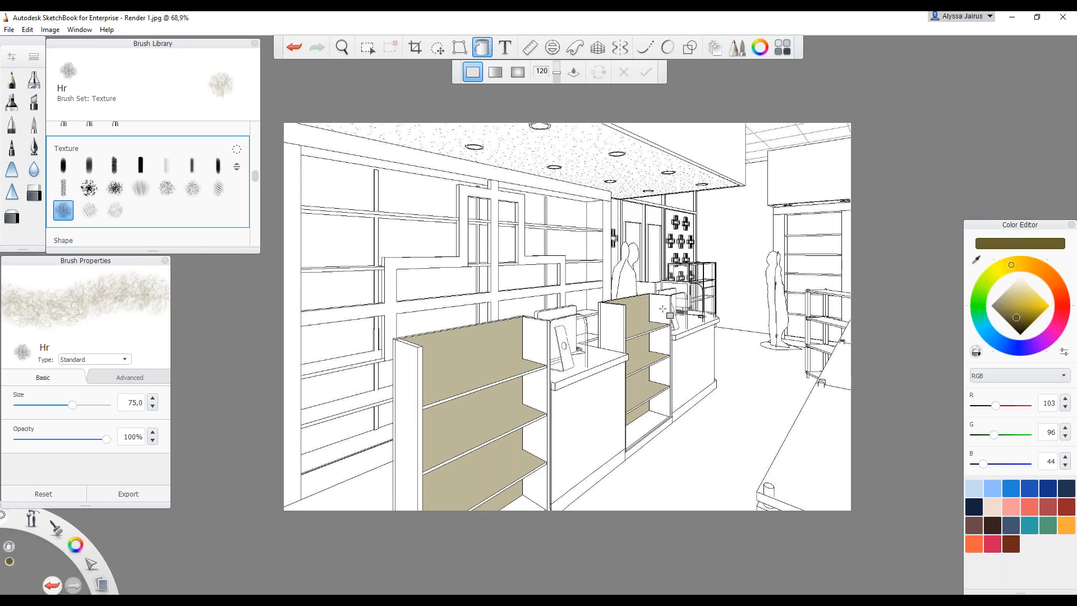
click(658, 354)
click(614, 326)
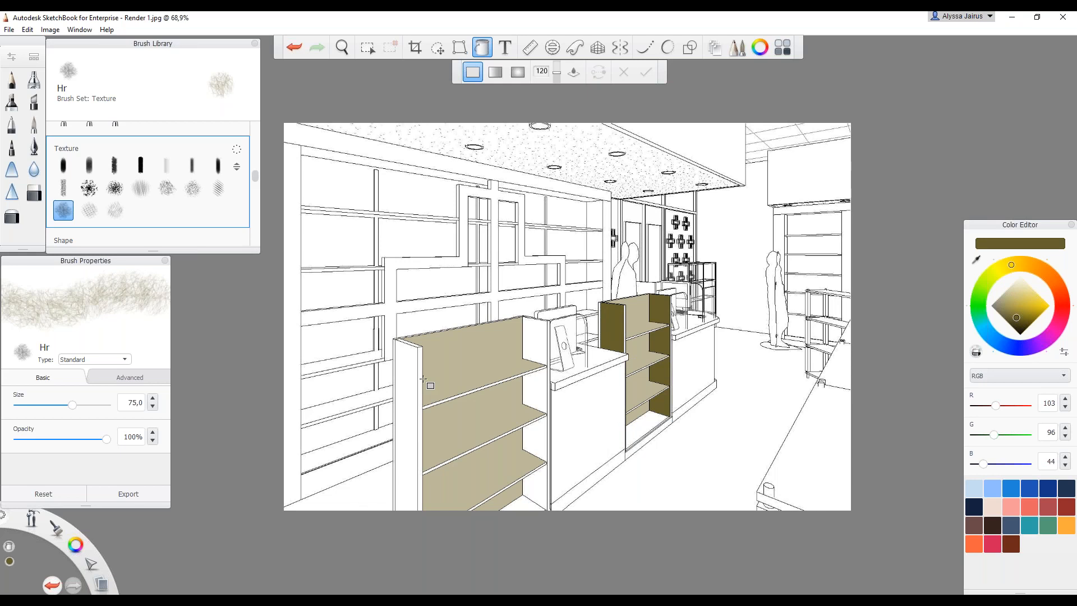
click(408, 371)
click(544, 352)
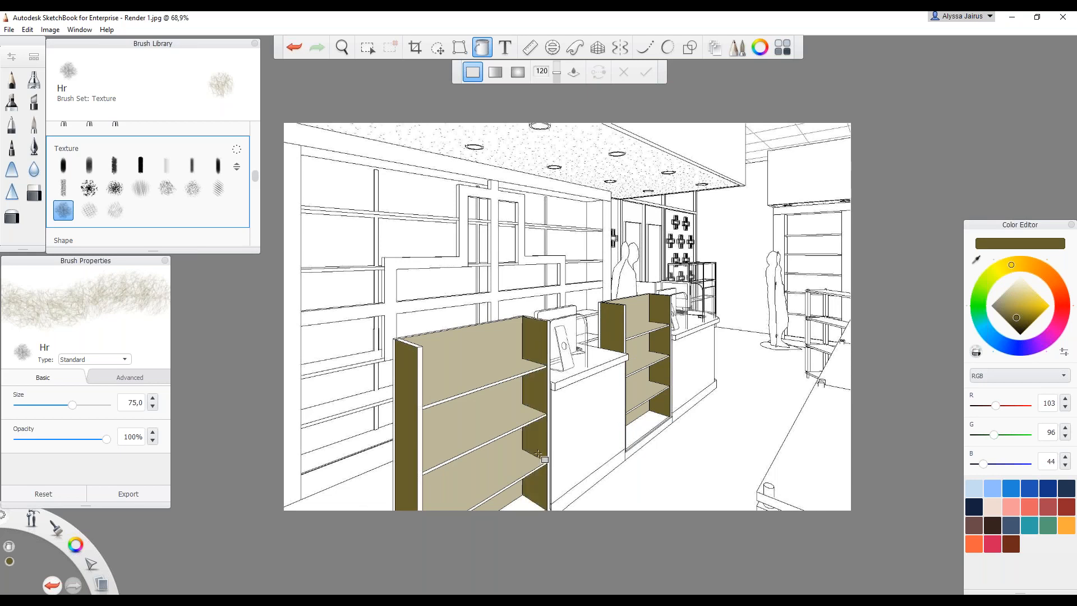
Flood-fill the shop floor between the counters and the display table with light blue (RGB 196, 220, 239)
click(530, 502)
click(297, 48)
click(975, 488)
click(730, 447)
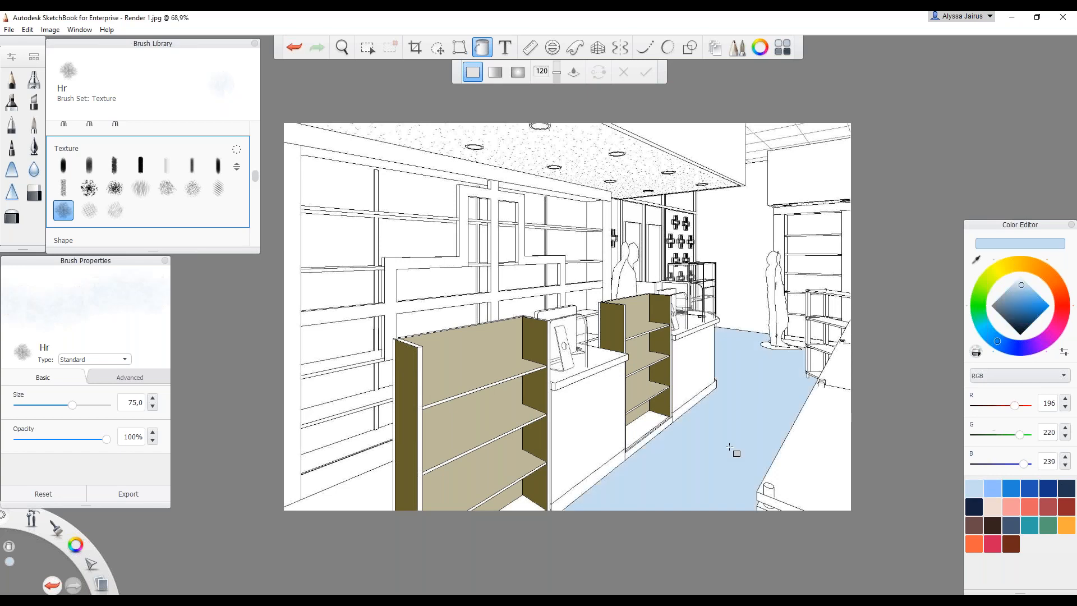
Flood-fill the stepped cross-shaped frame on the wall shelving behind the counters with orange (RGB 254, 170, 58)
click(1069, 526)
click(475, 172)
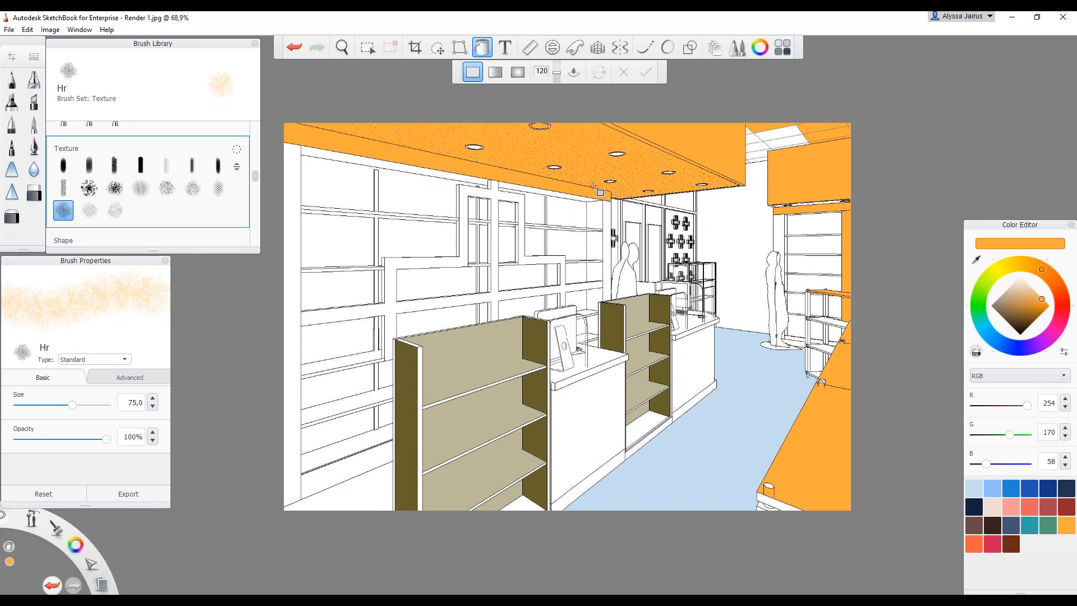
click(296, 48)
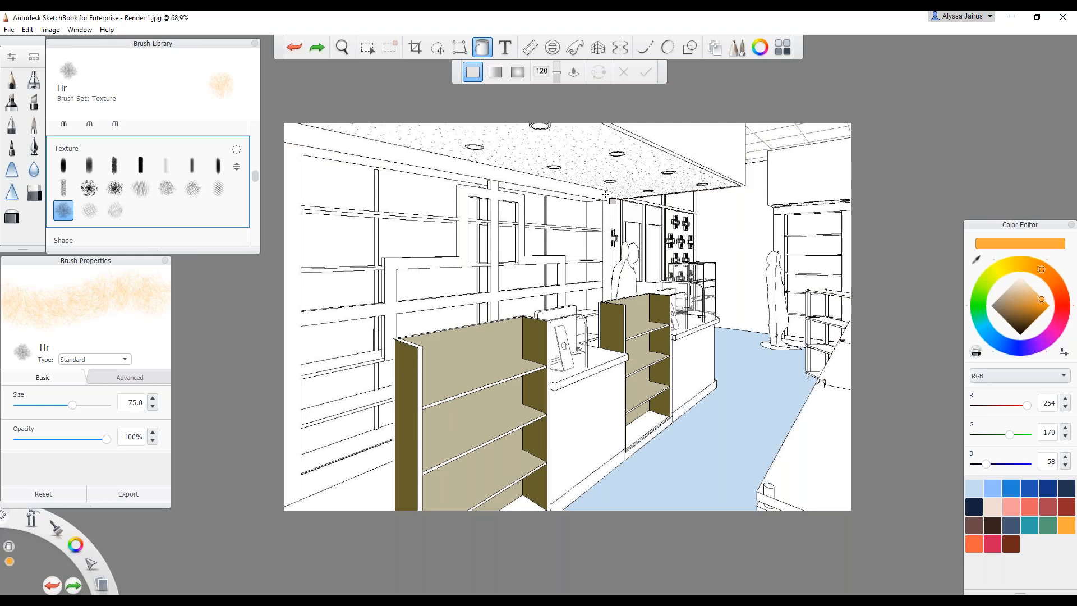
scroll(607, 195, up, 1)
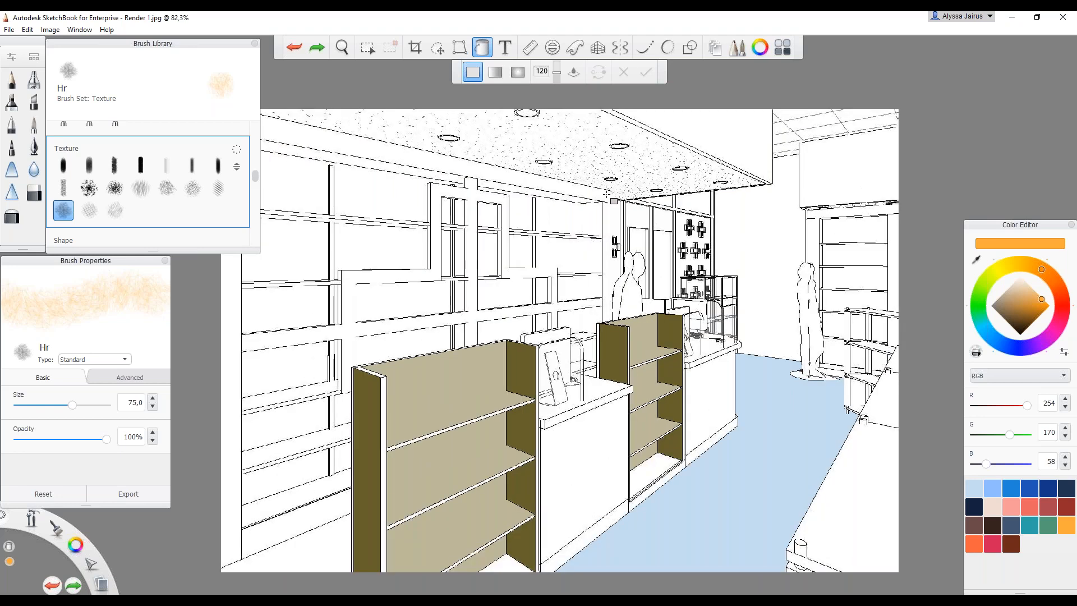
scroll(606, 194, up, 3)
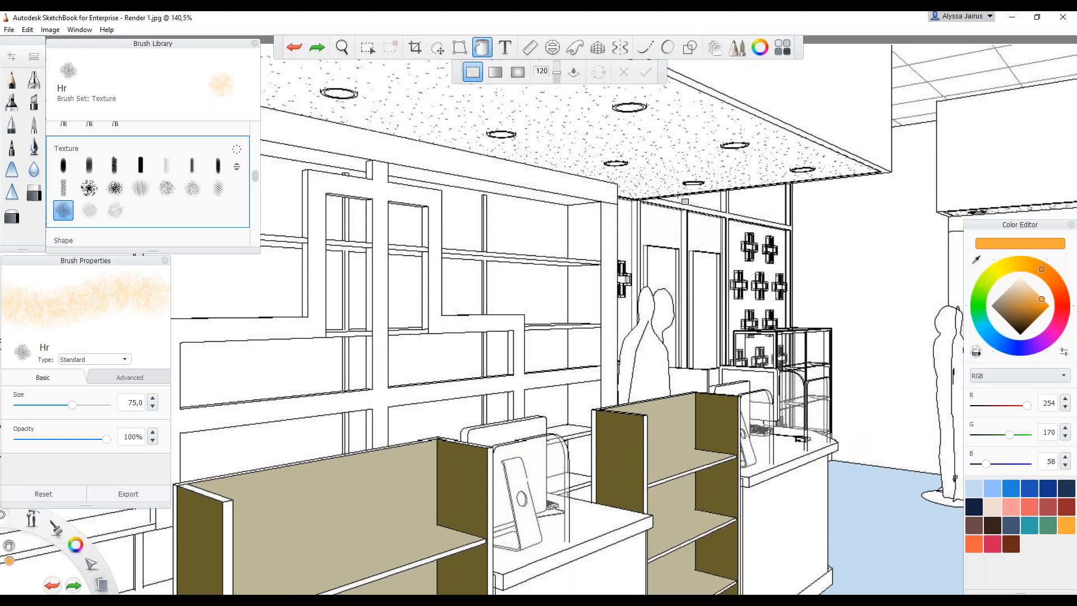
scroll(679, 195, down, 3)
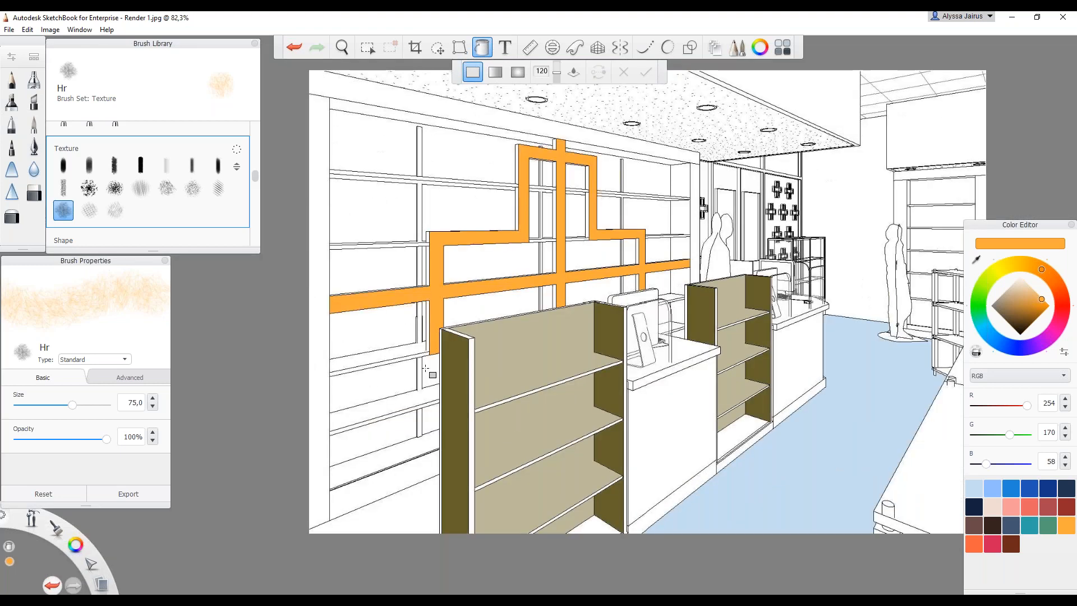
Flood-fill the far rear wall beside the standing figure with pale pink (RGB 239, 220, 211)
scroll(795, 259, down, 1)
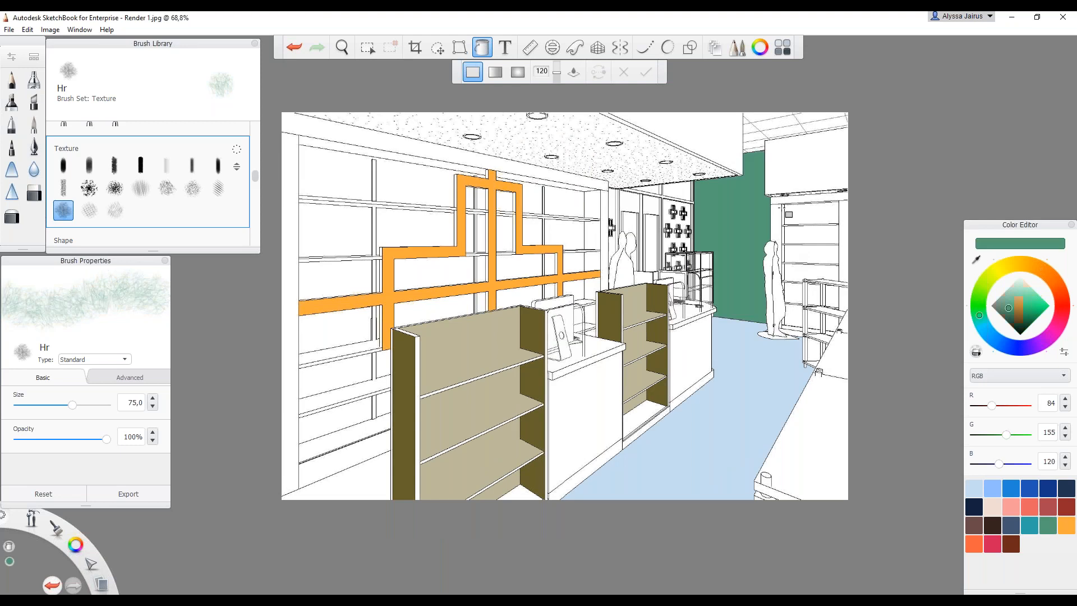
click(993, 507)
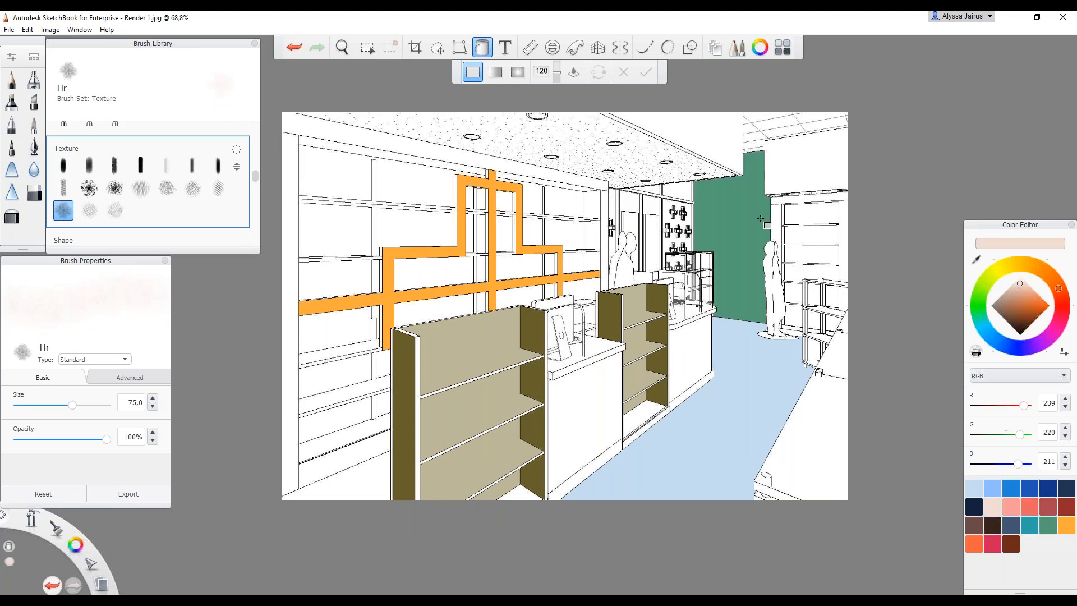
click(744, 226)
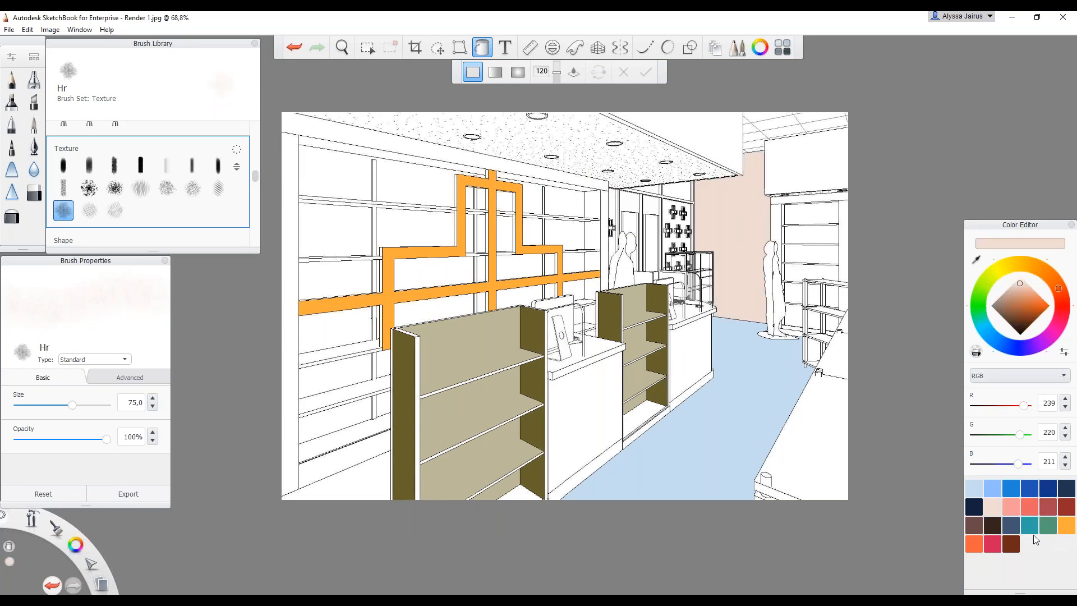
Flood-fill both counter fronts and the floor area behind the nearest shelving unit with teal (RGB 45, 164, 168)
click(1030, 530)
click(605, 415)
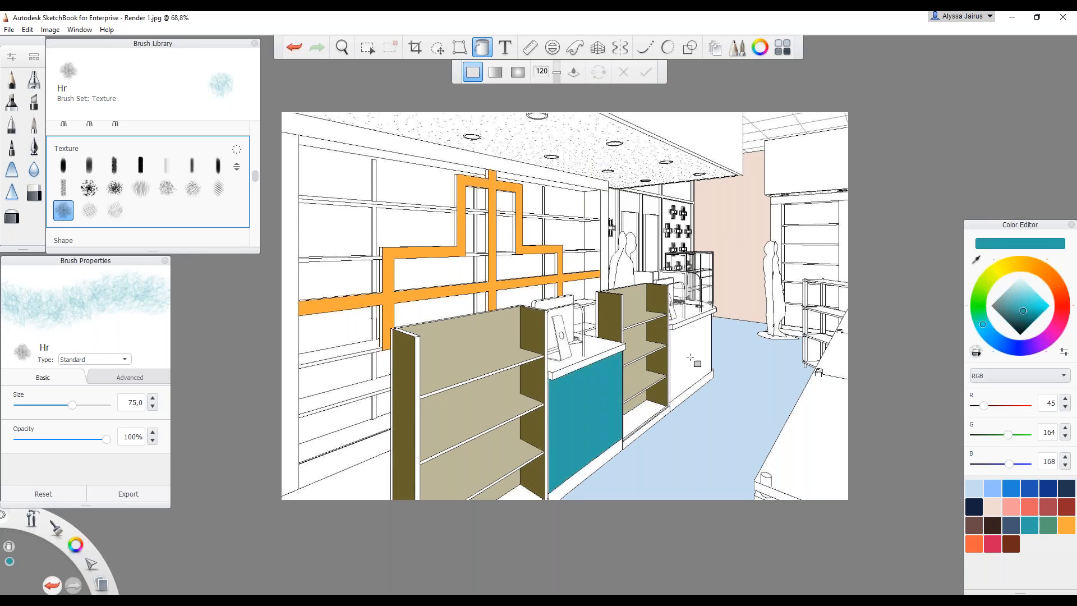
click(697, 364)
click(374, 475)
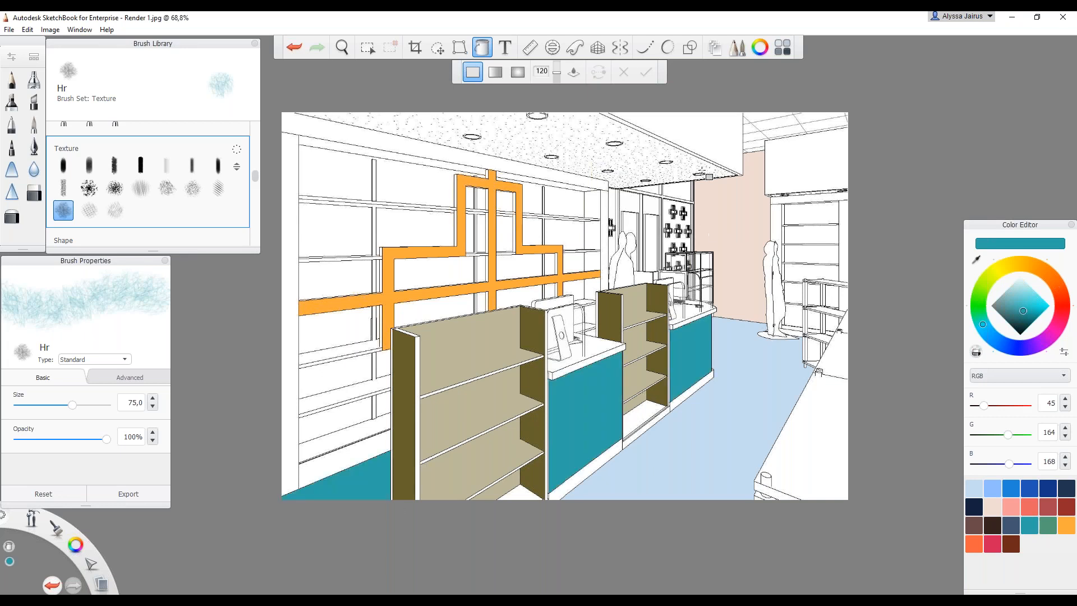
Flood-fill the silhouettes behind the counter and the standing figure by the rear wall with dark brown (RGB 52, 35, 30)
click(991, 524)
click(622, 264)
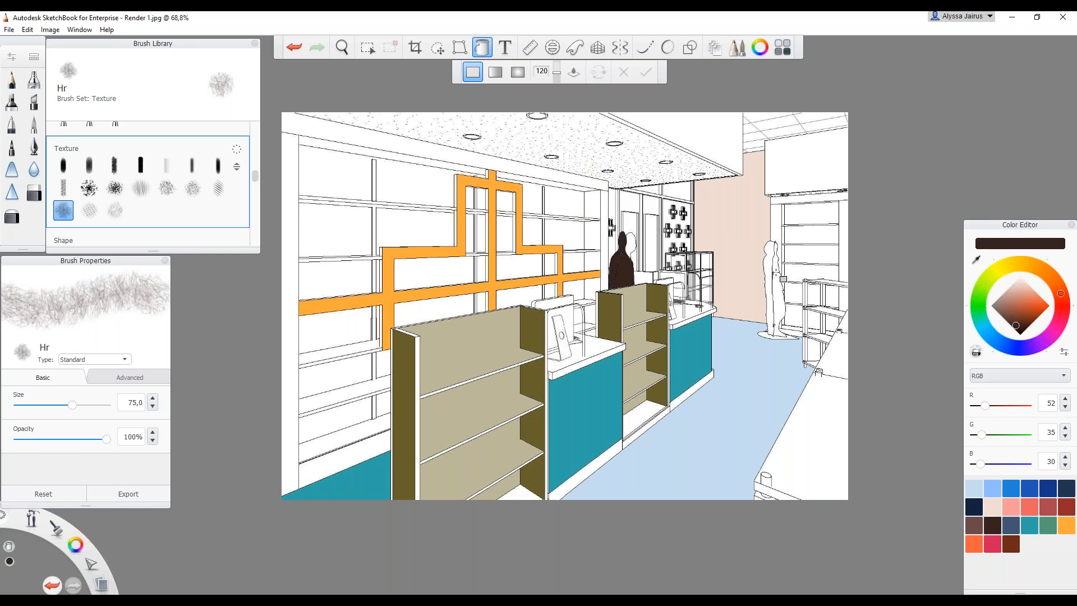
click(771, 261)
click(781, 292)
click(634, 247)
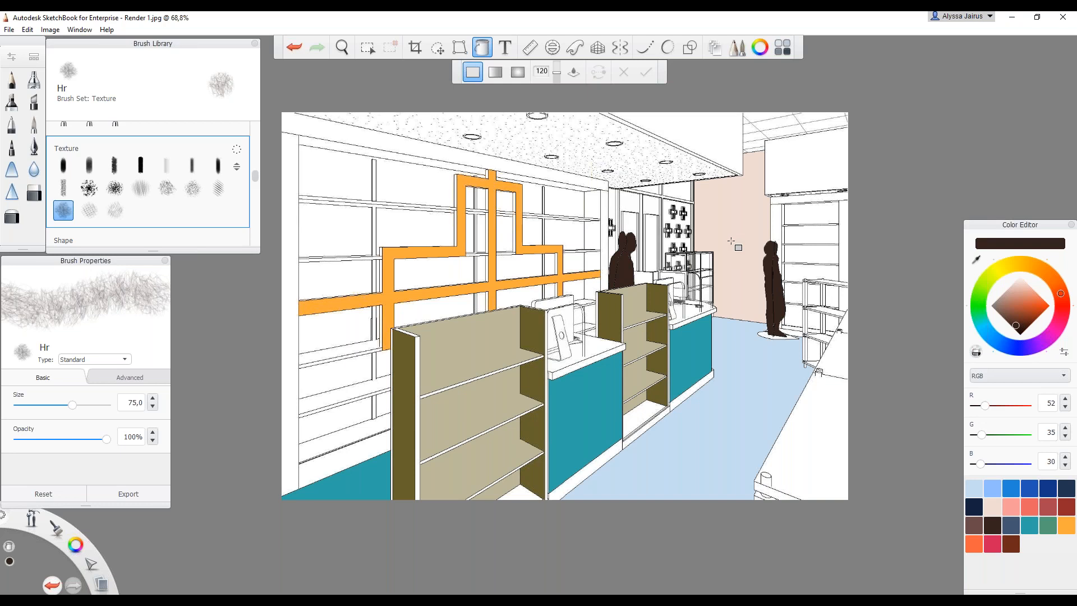
Save the coloured drawing as Custom.jpg in JPEG format with High quality (75) in the Using Sketchbook for Presentations folder
scroll(731, 241, down, 2)
scroll(729, 239, up, 1)
scroll(730, 238, up, 1)
click(10, 29)
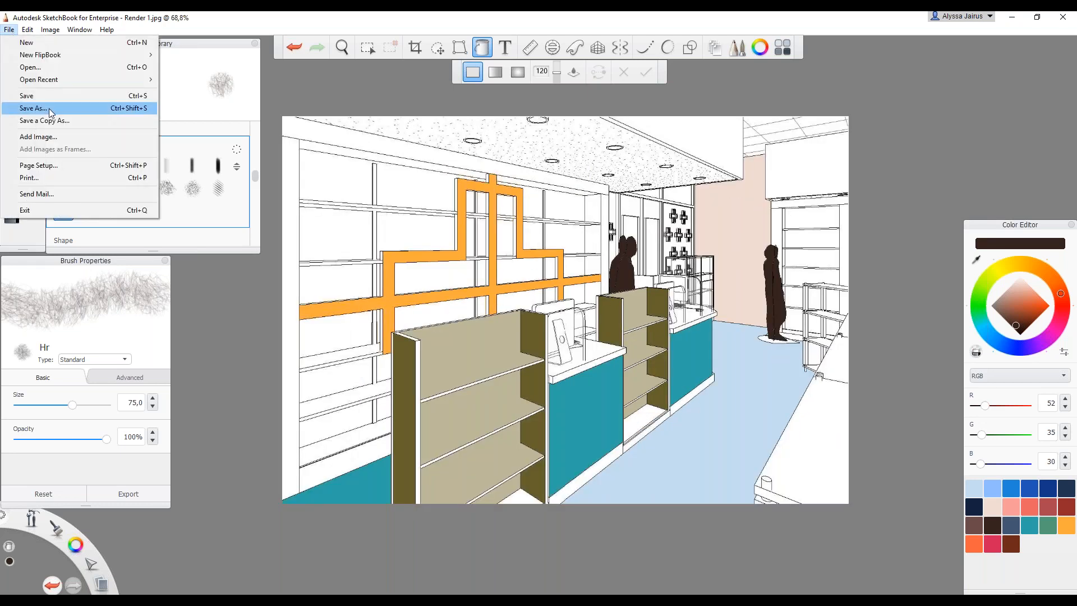
click(49, 109)
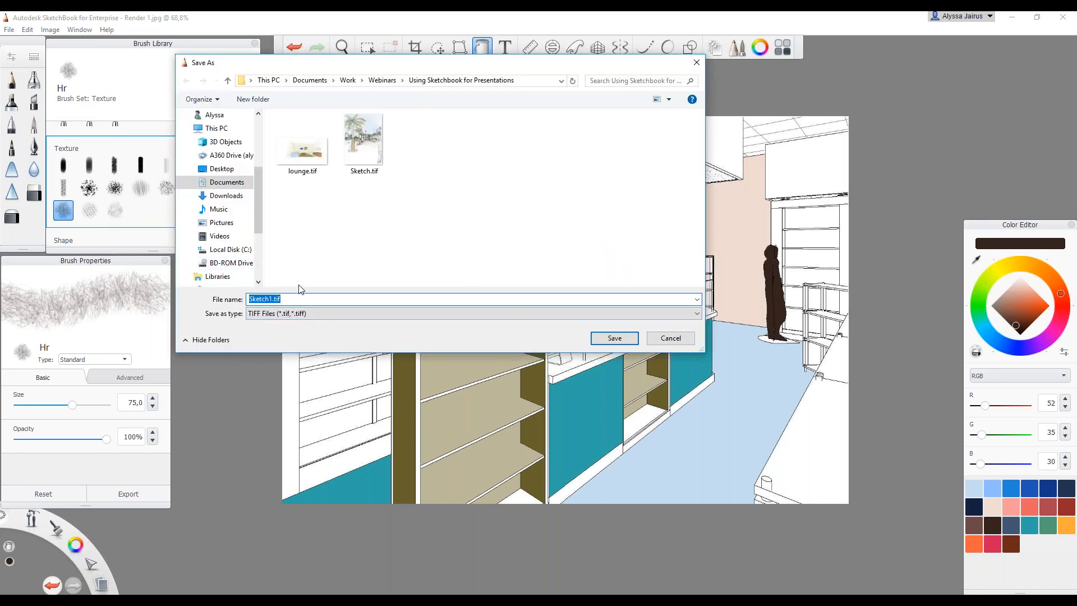
text(C)
click(512, 315)
click(452, 339)
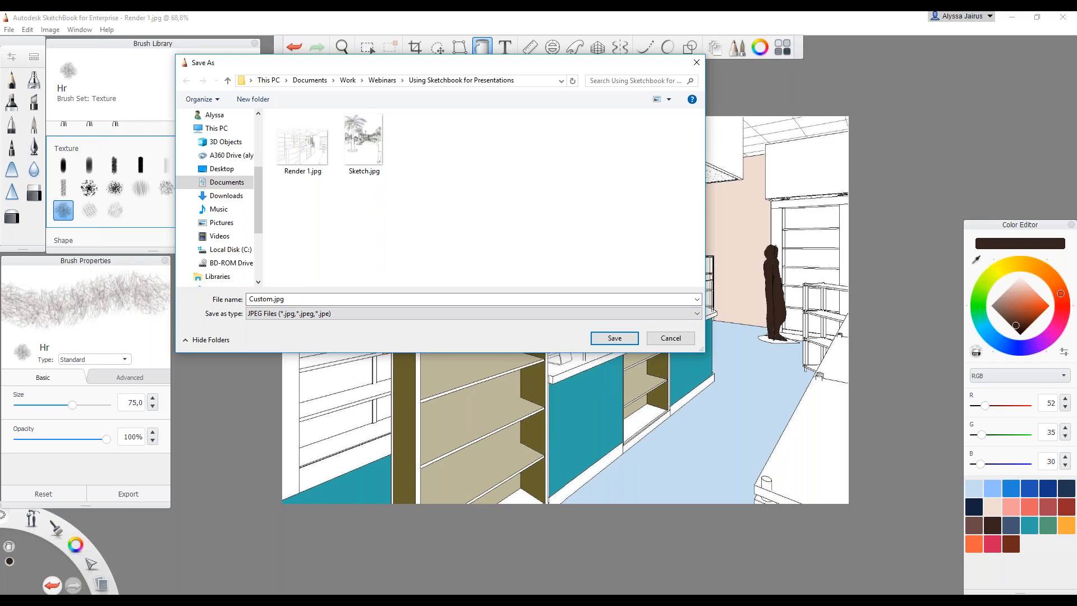
click(614, 338)
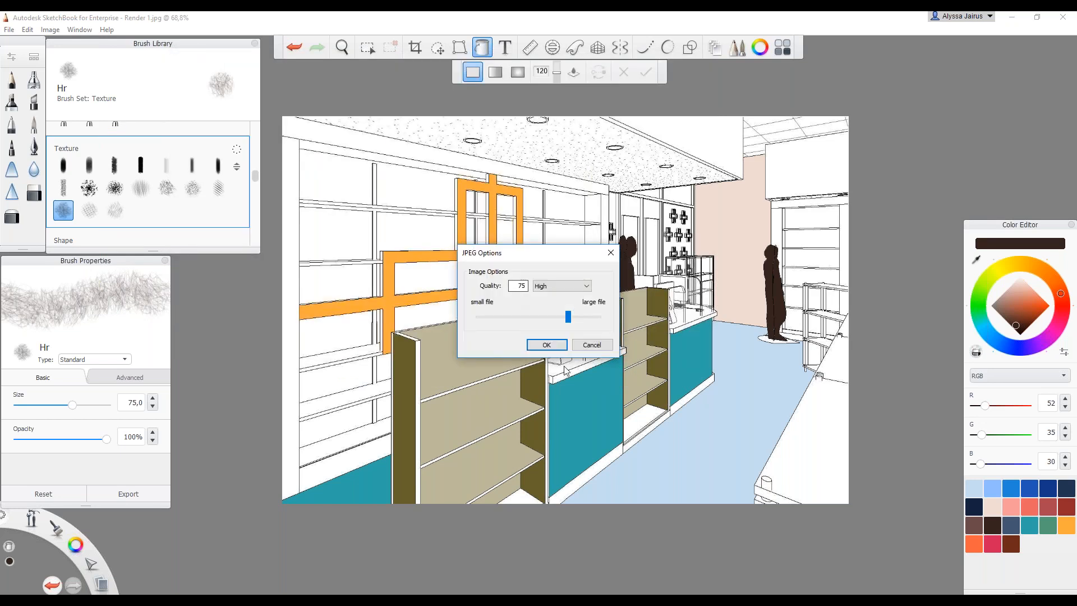
click(558, 344)
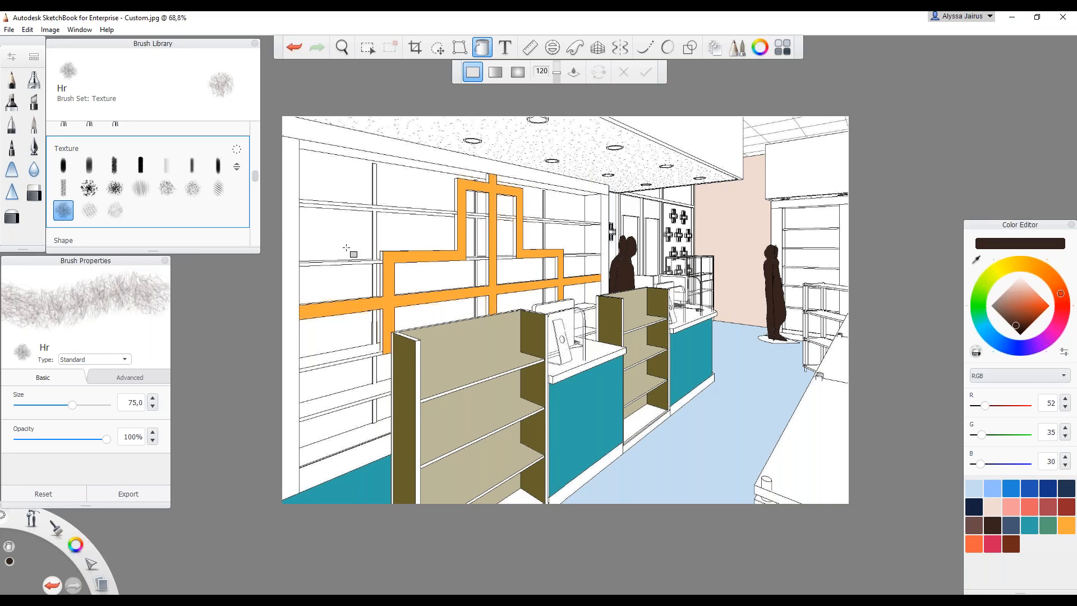
Switch from flood fill to the Airbrush
click(33, 80)
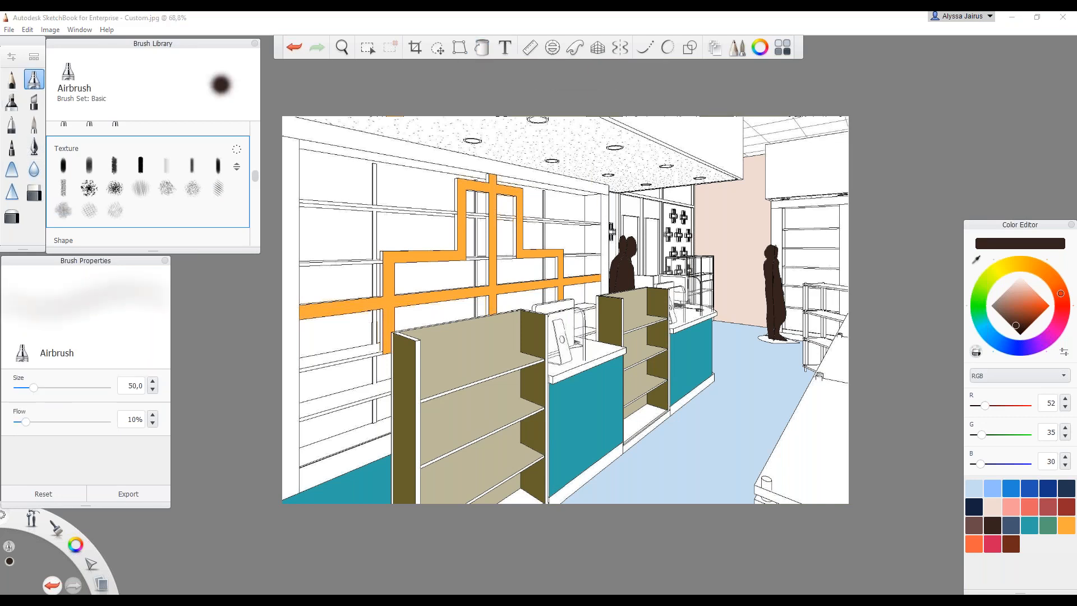